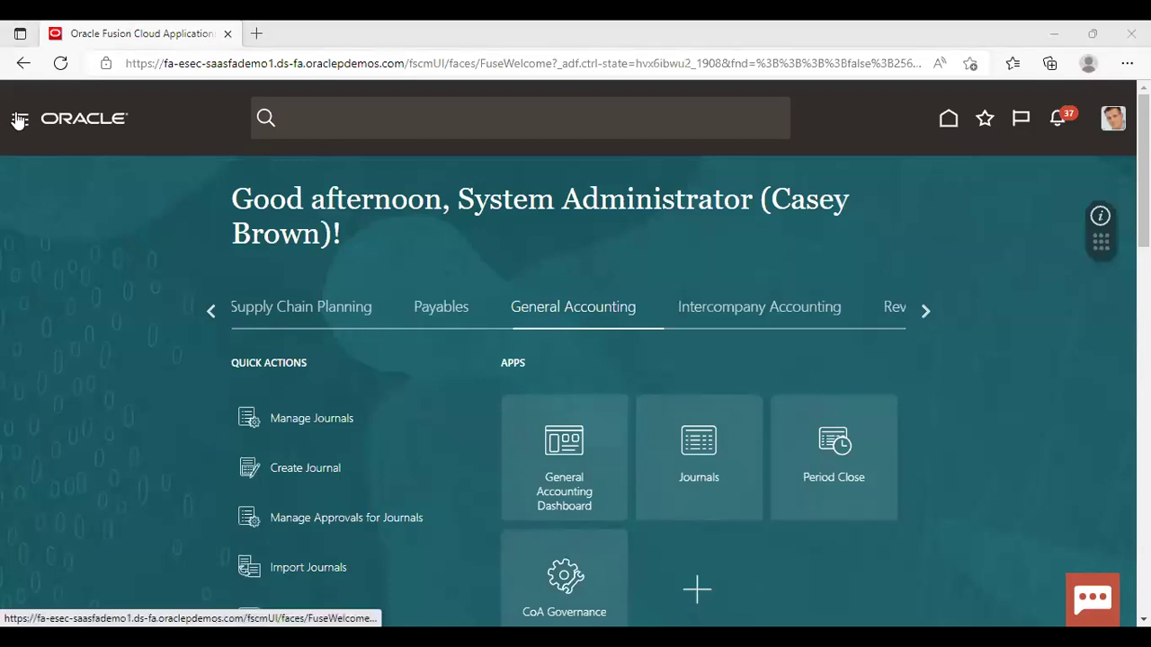
Step: Open the Payables Invoices work area and start creating a new invoice
left_click(18, 121)
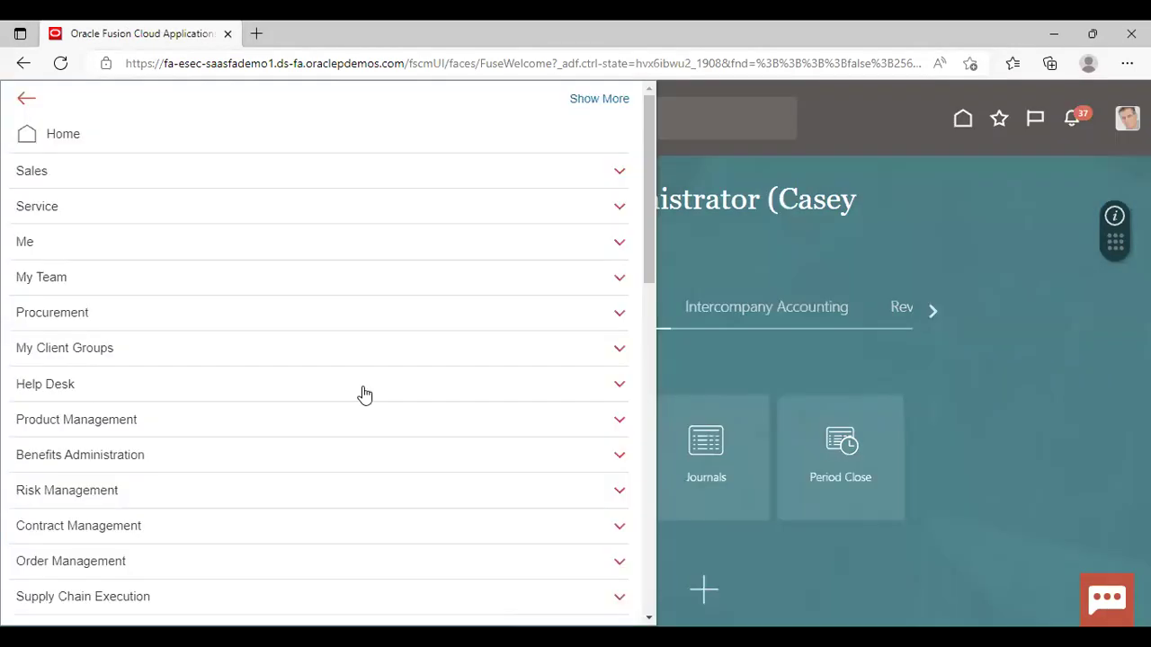
scroll(362, 393, "down", 3)
left_click(268, 437)
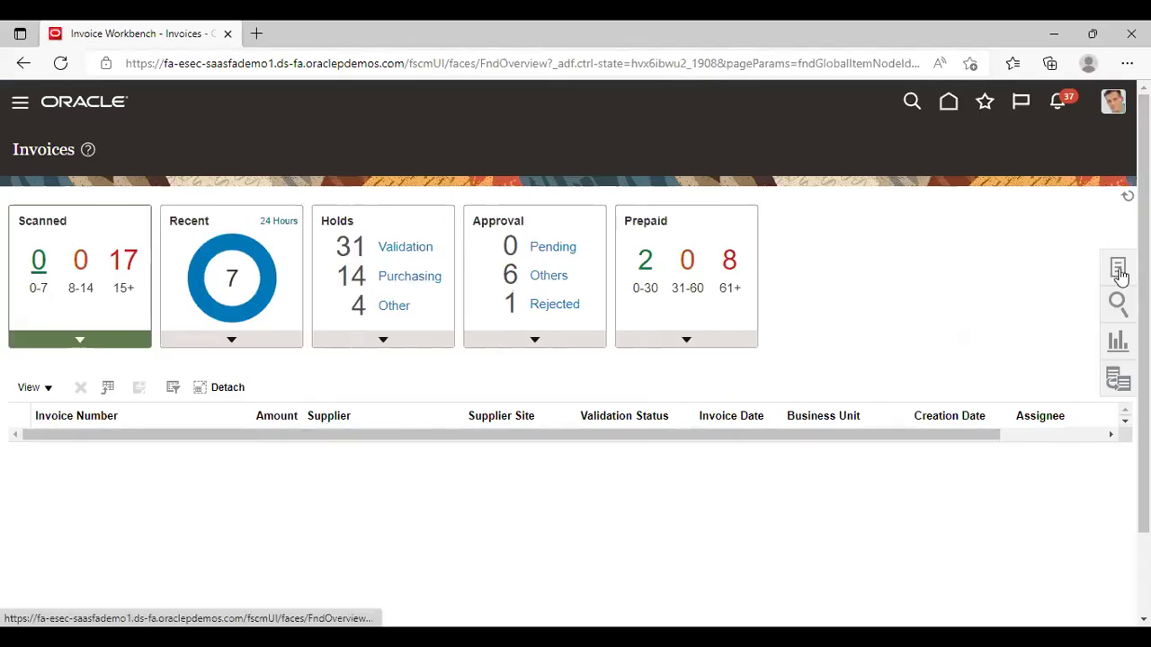
left_click(1101, 232)
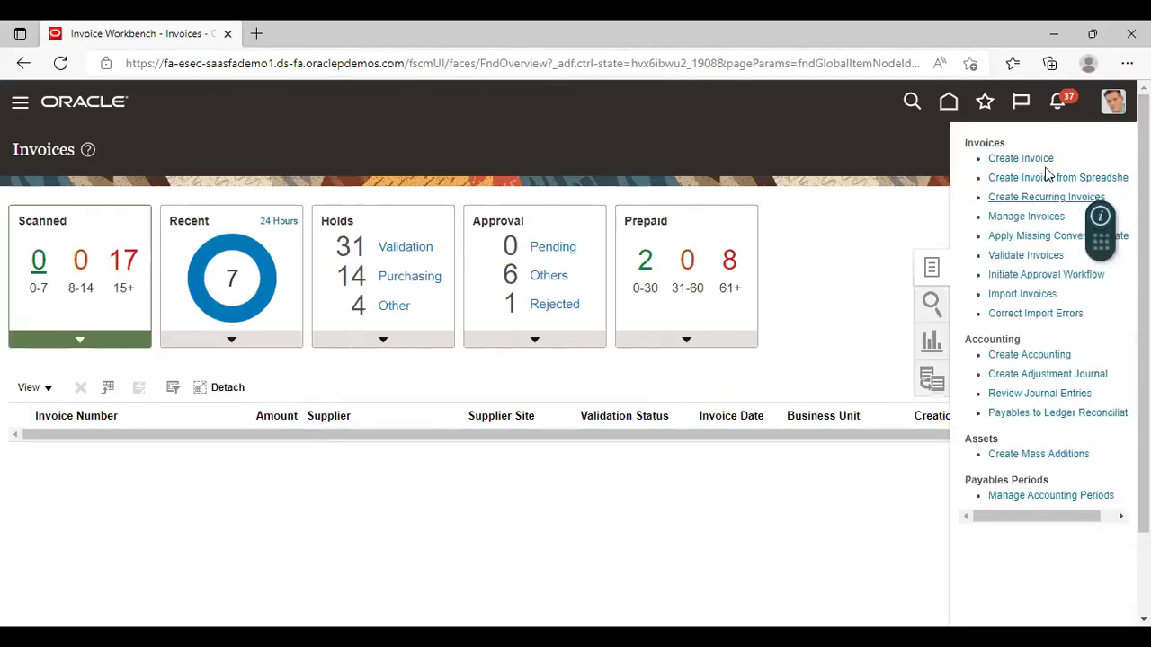
left_click(999, 158)
Step: Fill in the invoice header with supplier Dell Inc., number FT-01 and an amount of 109,500.00 USD
left_click(283, 315)
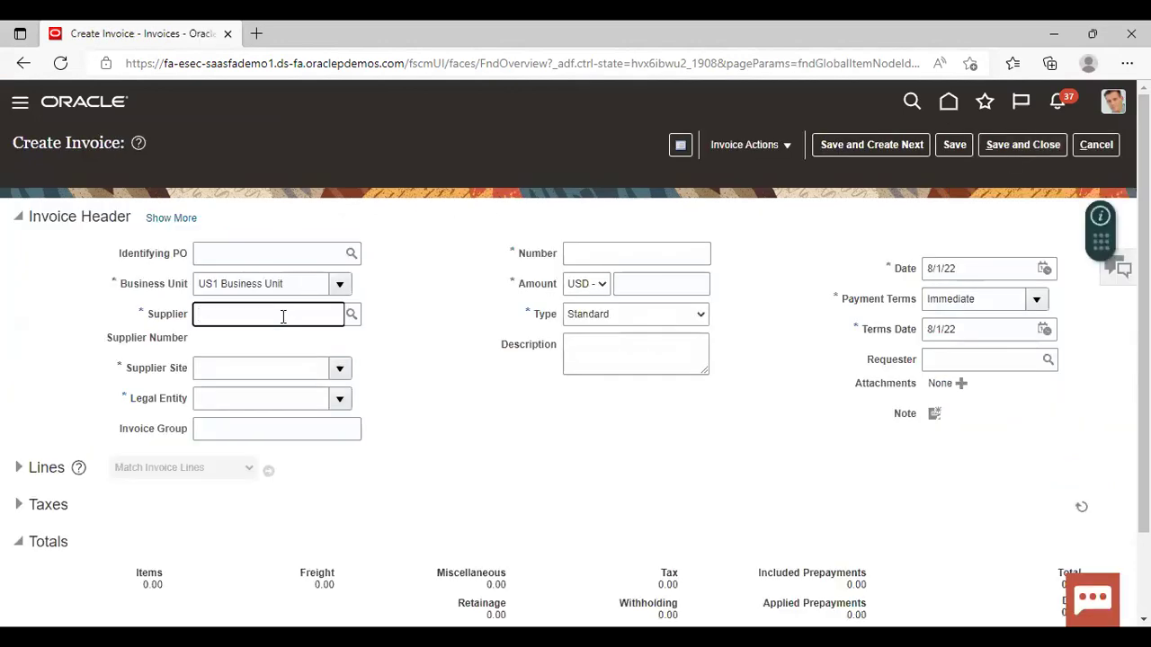
type("Dell")
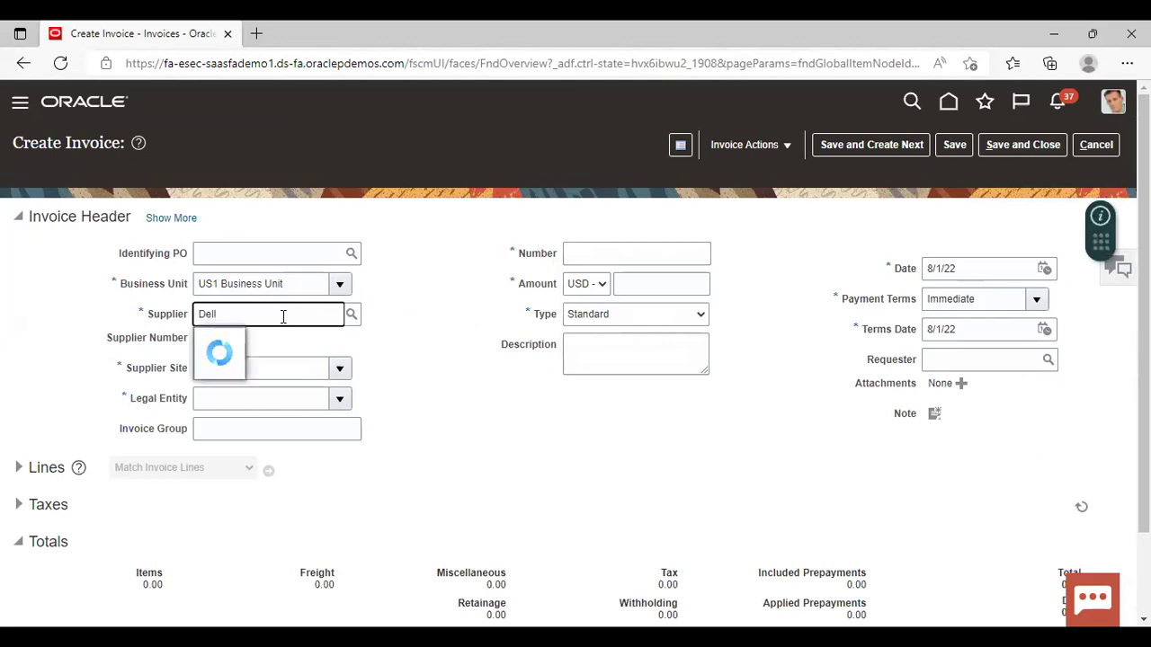
left_click(283, 340)
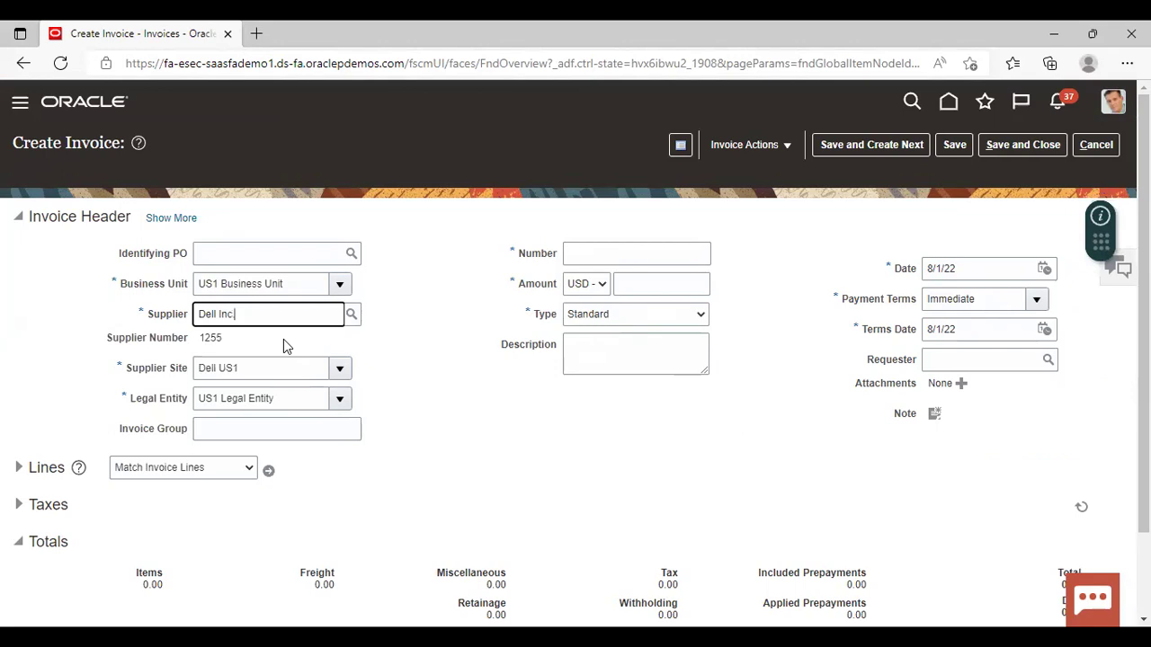
left_click(657, 254)
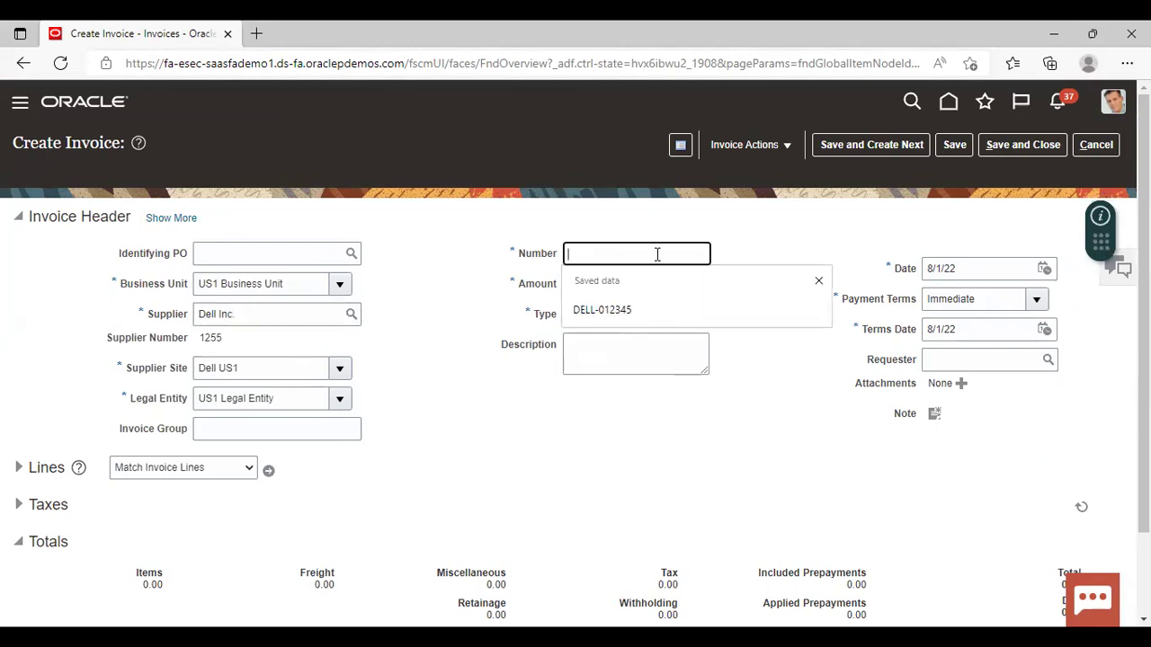
type("FT-01")
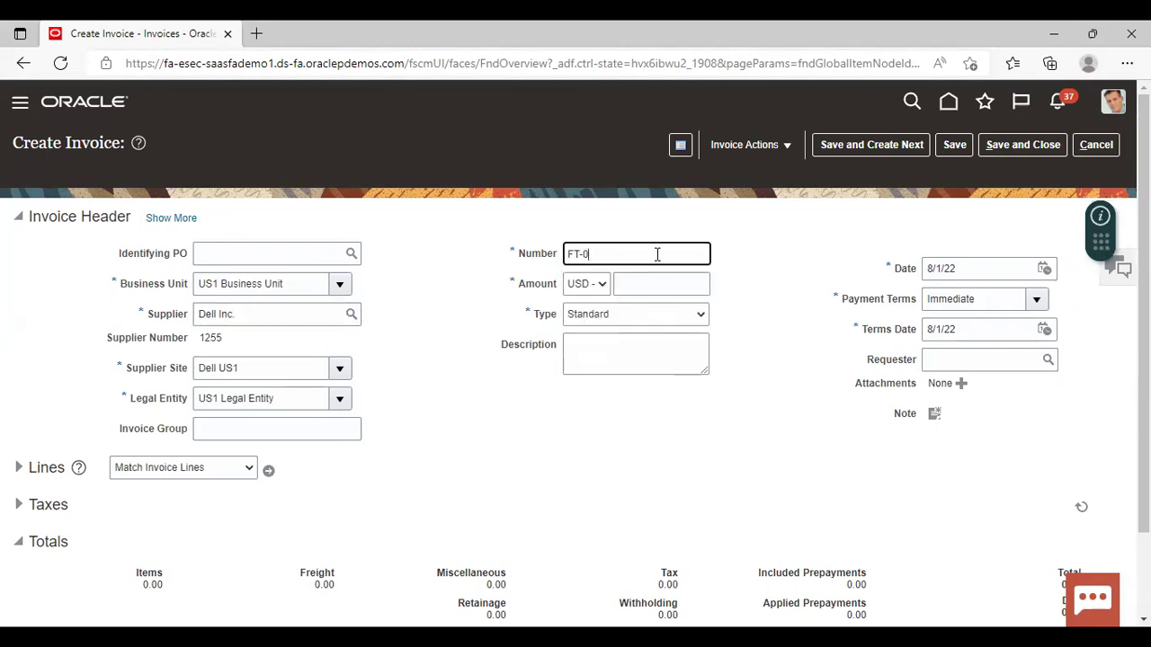
left_click(649, 286)
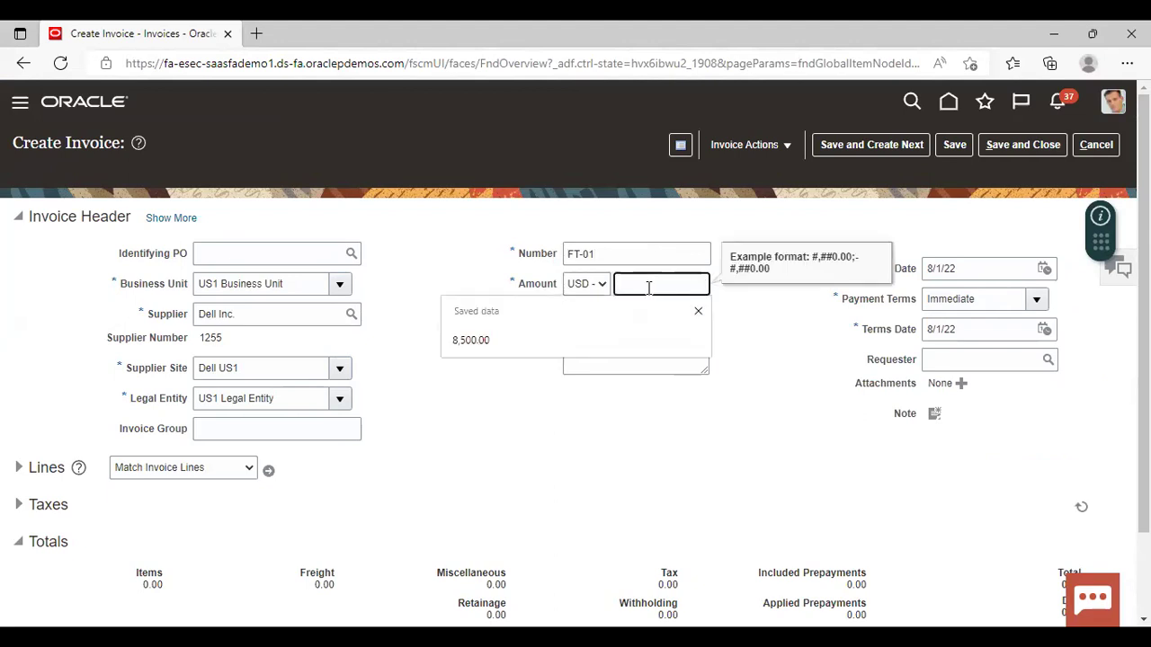
type("109500")
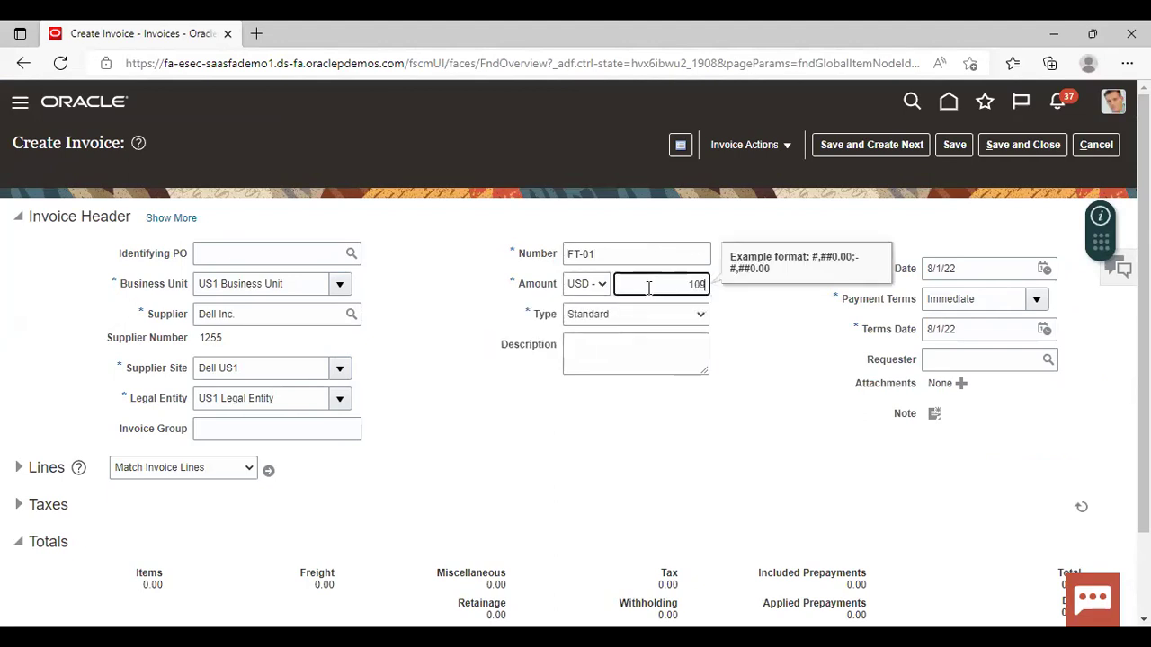
left_click(673, 416)
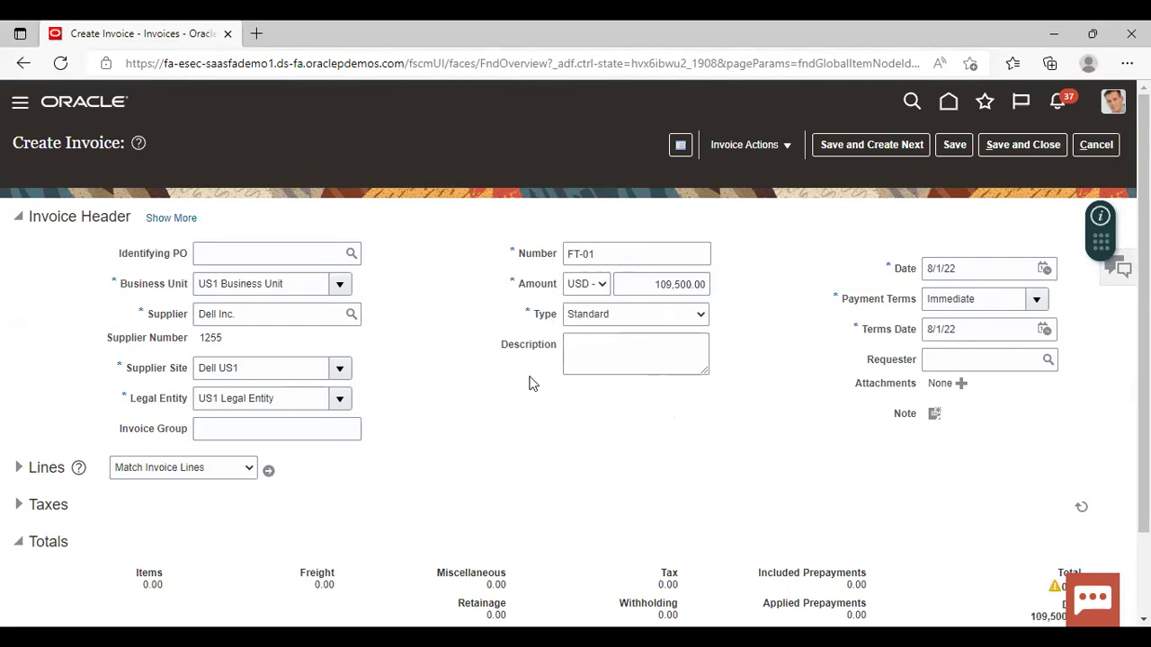
Step: Enter invoice line 1 with an amount of 65,000.00 and the distribution account 15910 Asset Clearing
left_click(19, 469)
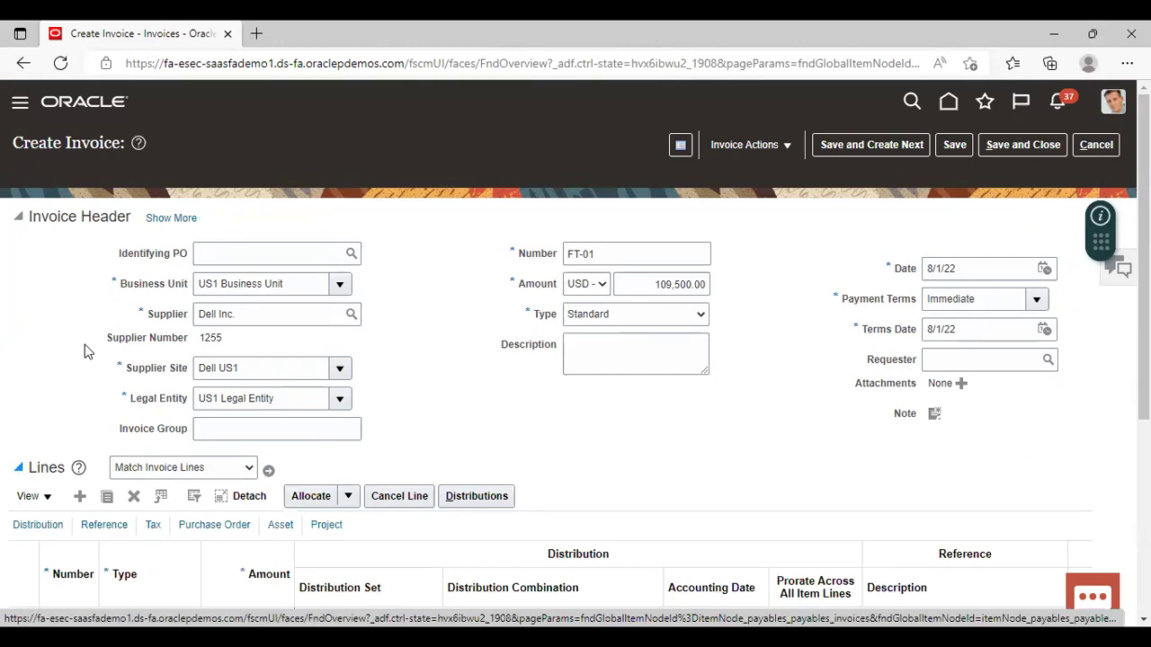
scroll(233, 450, "down", 2)
left_click(234, 456)
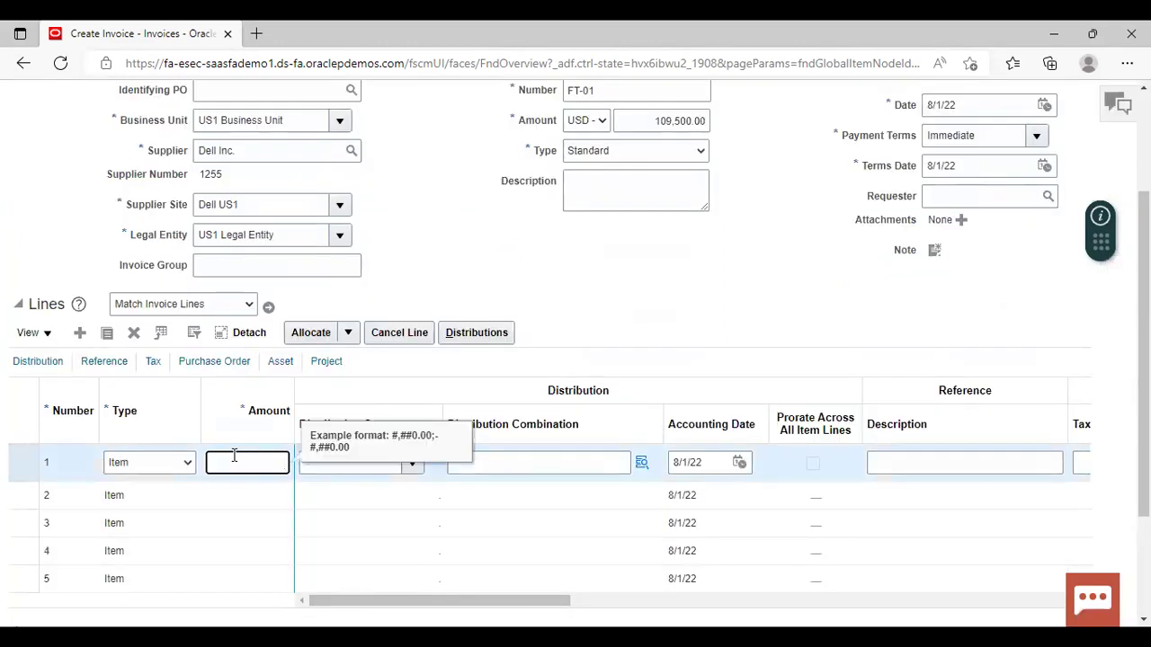
type("65000")
left_click(643, 461)
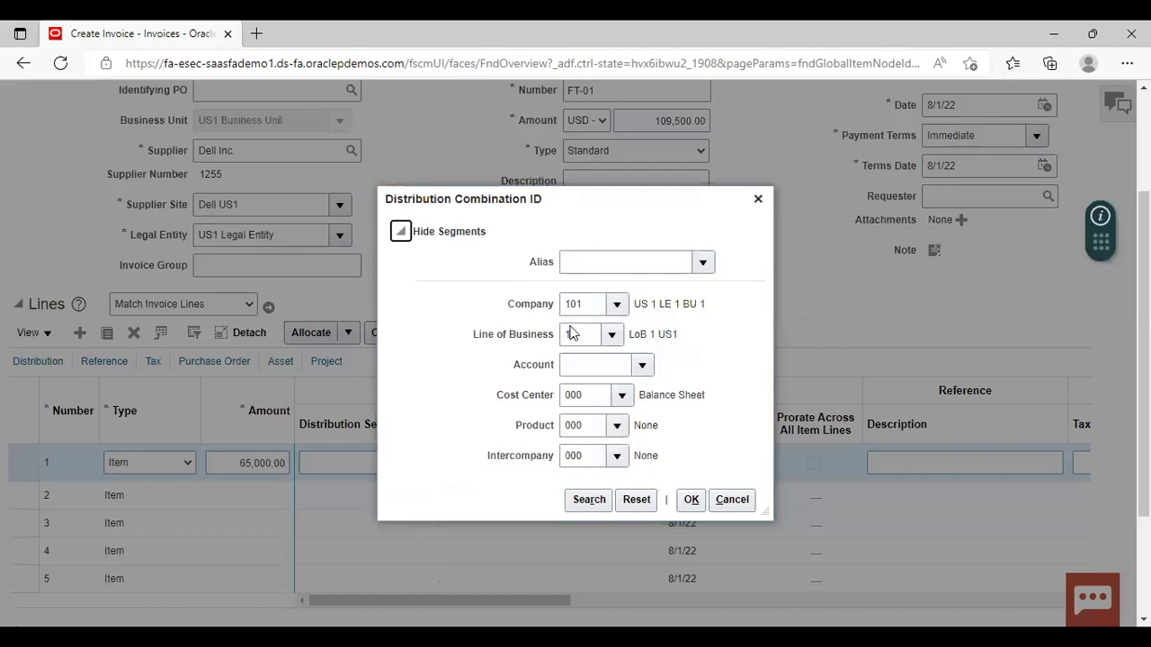
left_click(643, 365)
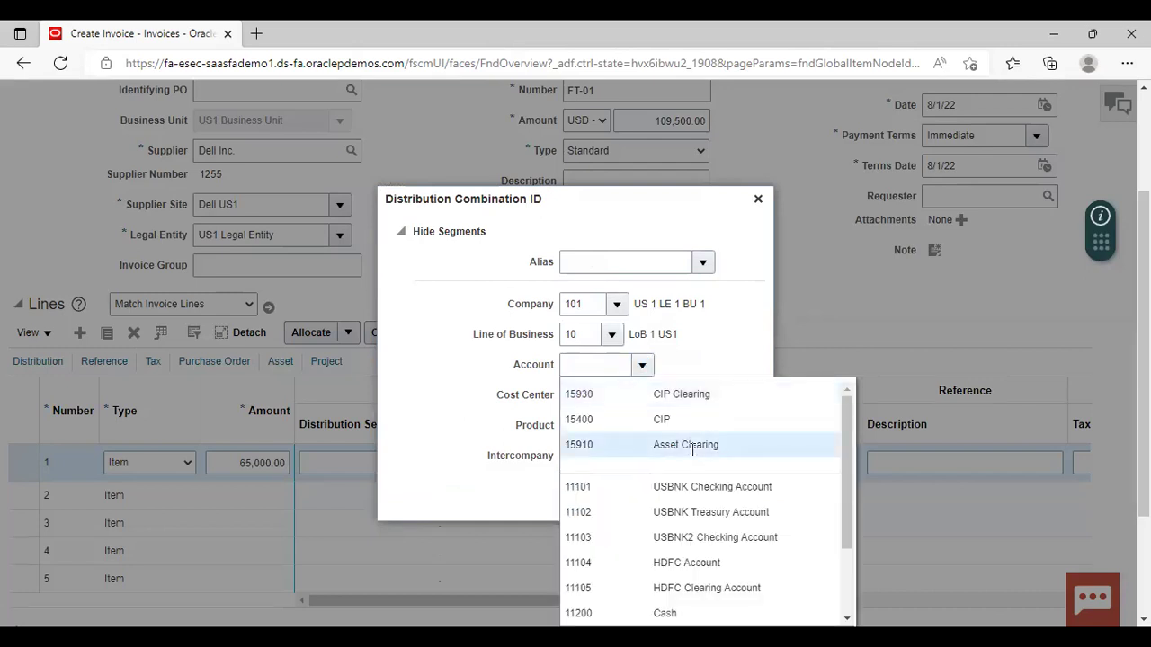
left_click(692, 450)
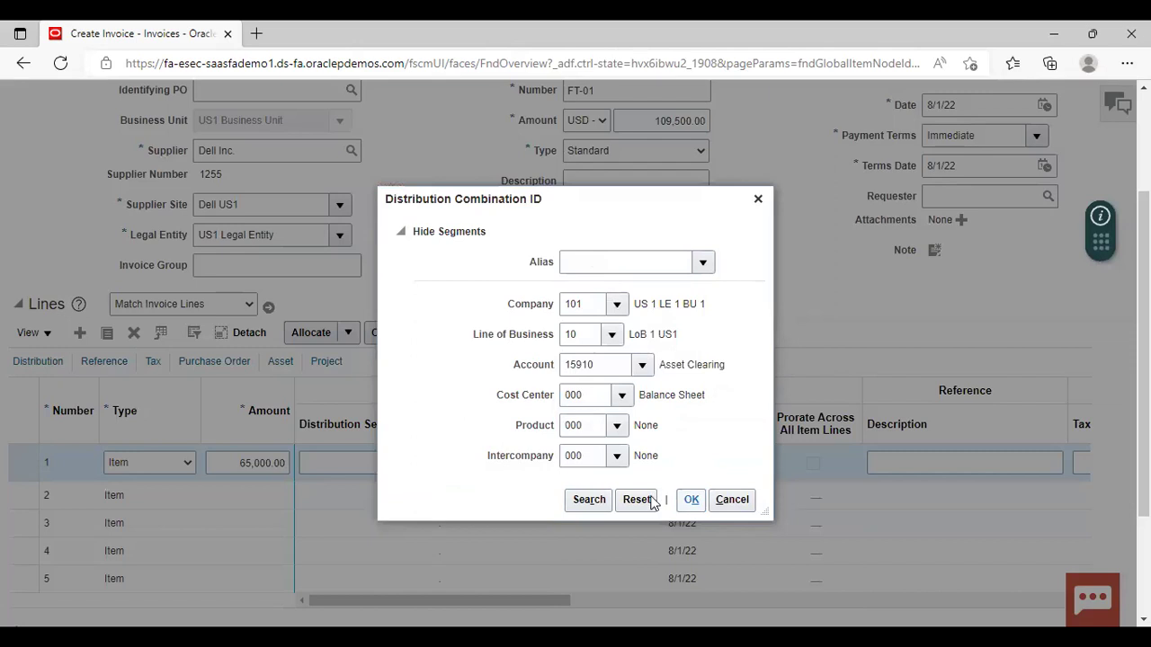
left_click(690, 500)
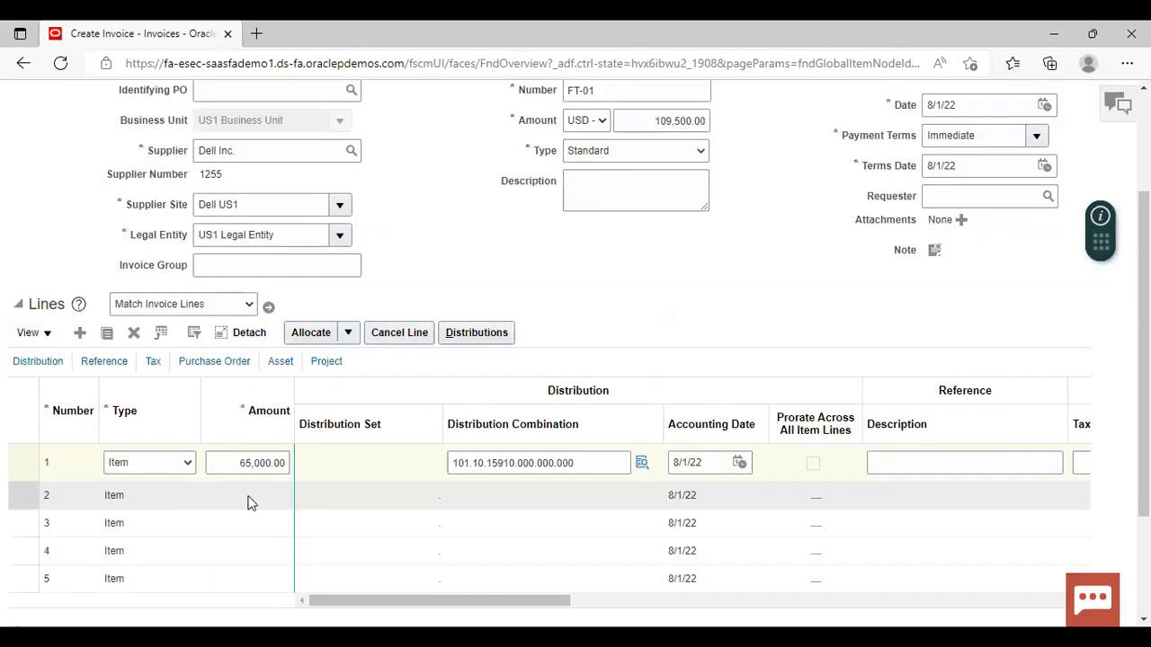
Step: Enter invoice line 2 with an amount of 35,000.00 and the distribution account 15910
left_click(248, 497)
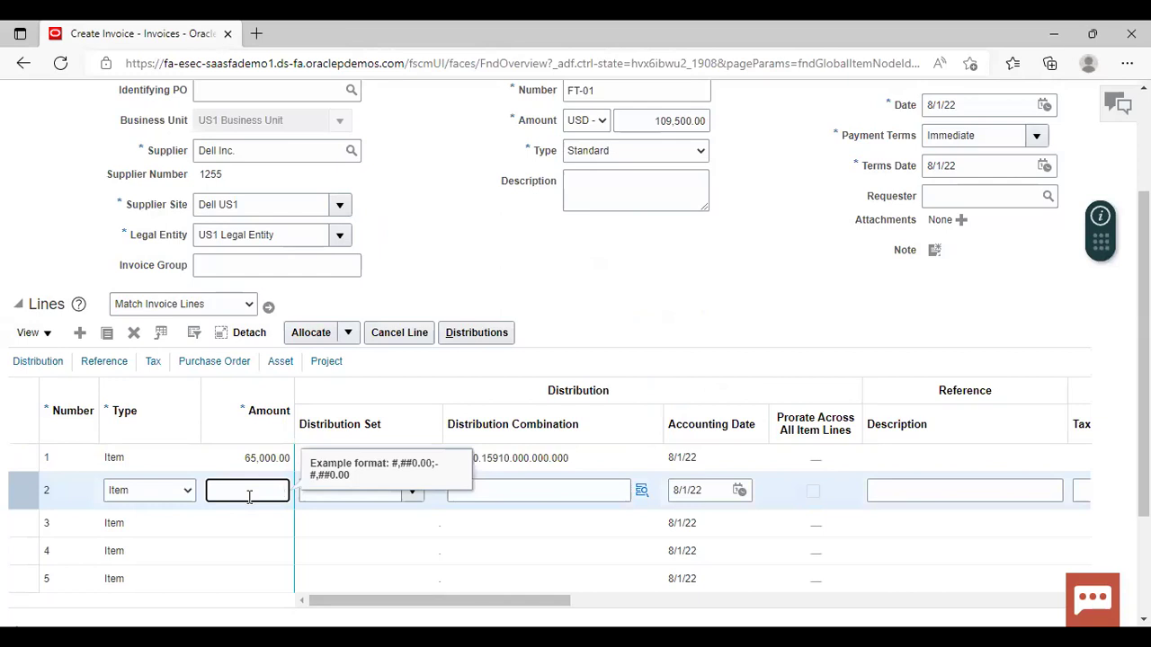
type("35000")
left_click(639, 490)
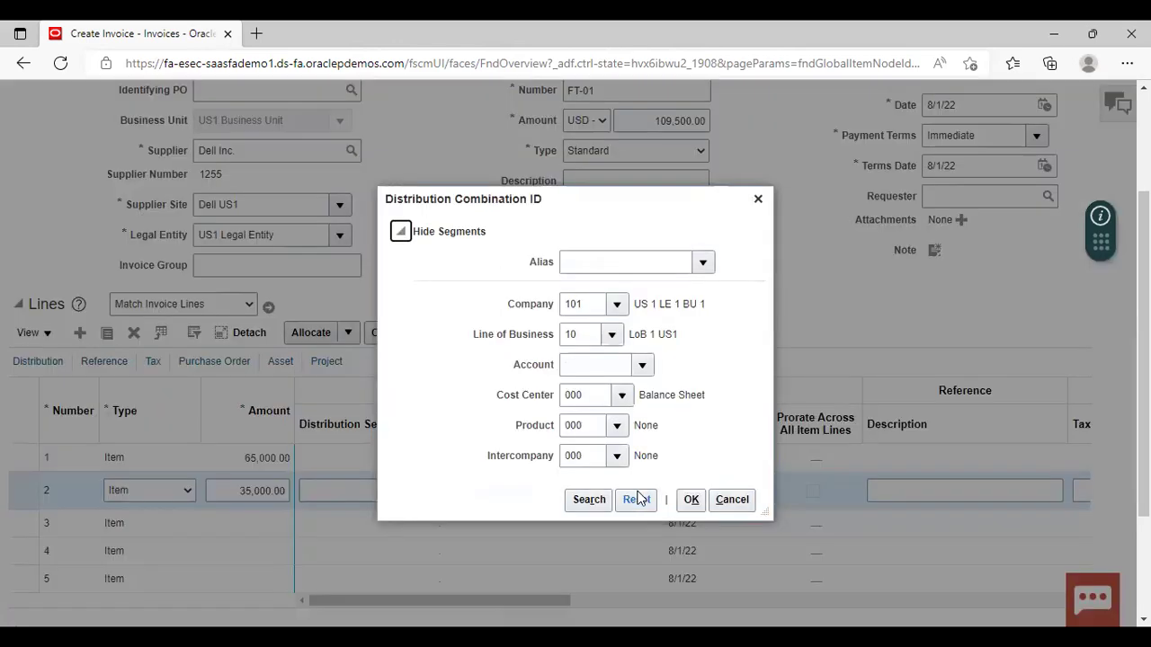
left_click(637, 365)
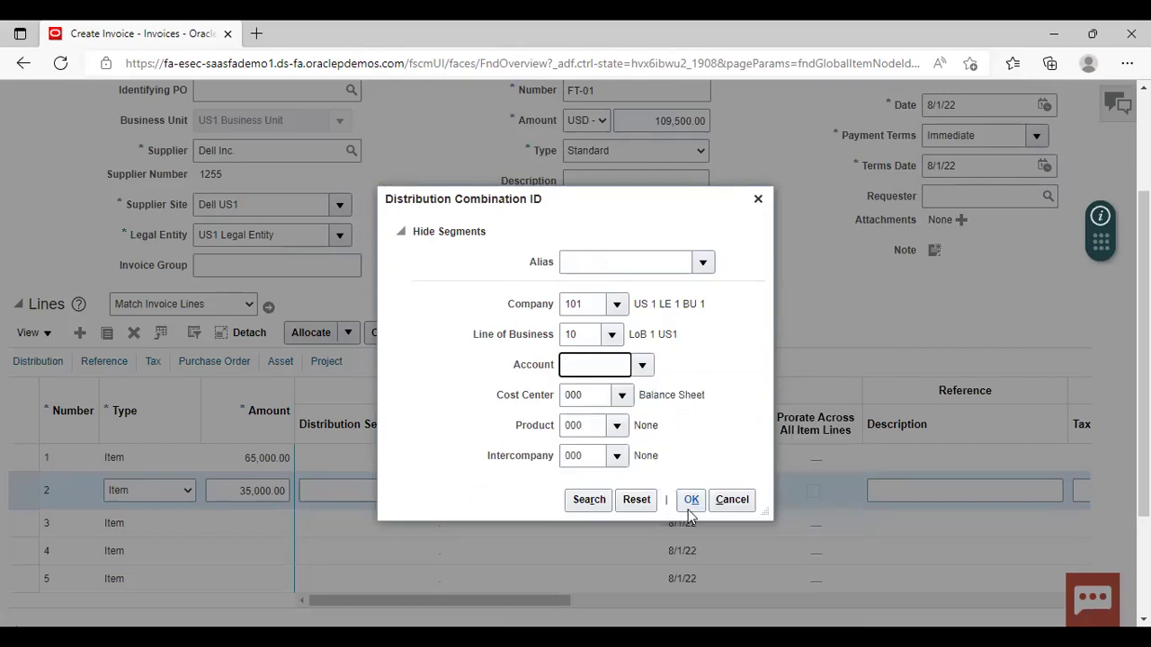
type("15910")
left_click(691, 500)
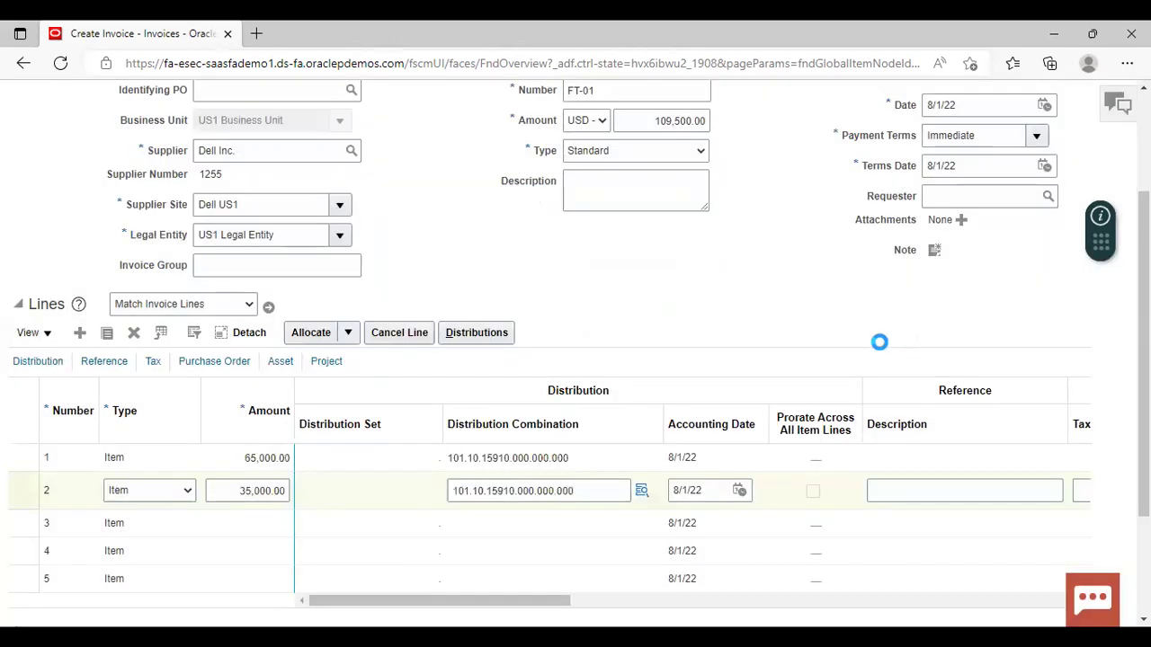
Step: Validate invoice FT-01, choosing to continue past the duplicate-invoice check
scroll(809, 333, "up", 3)
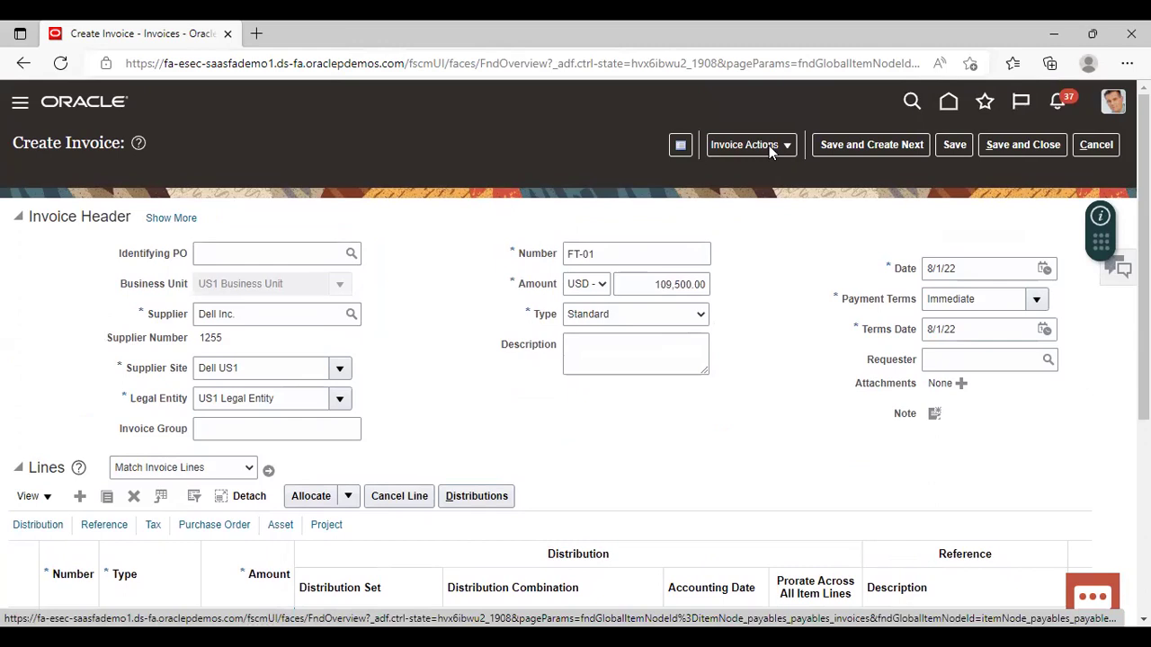
left_click(769, 145)
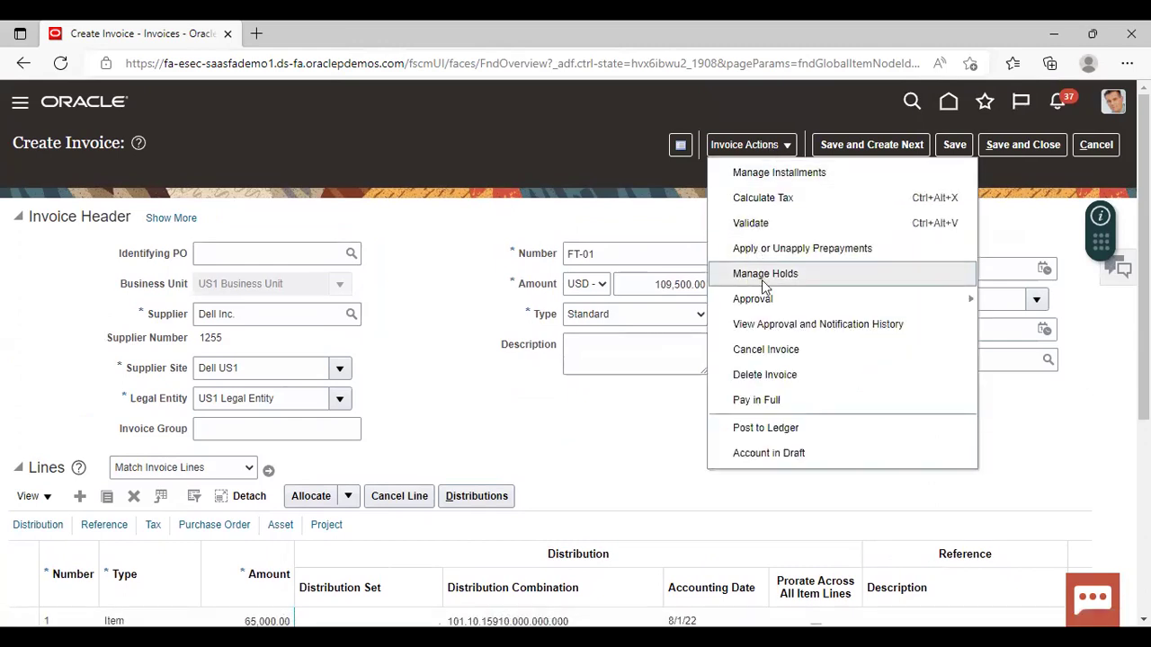
left_click(764, 222)
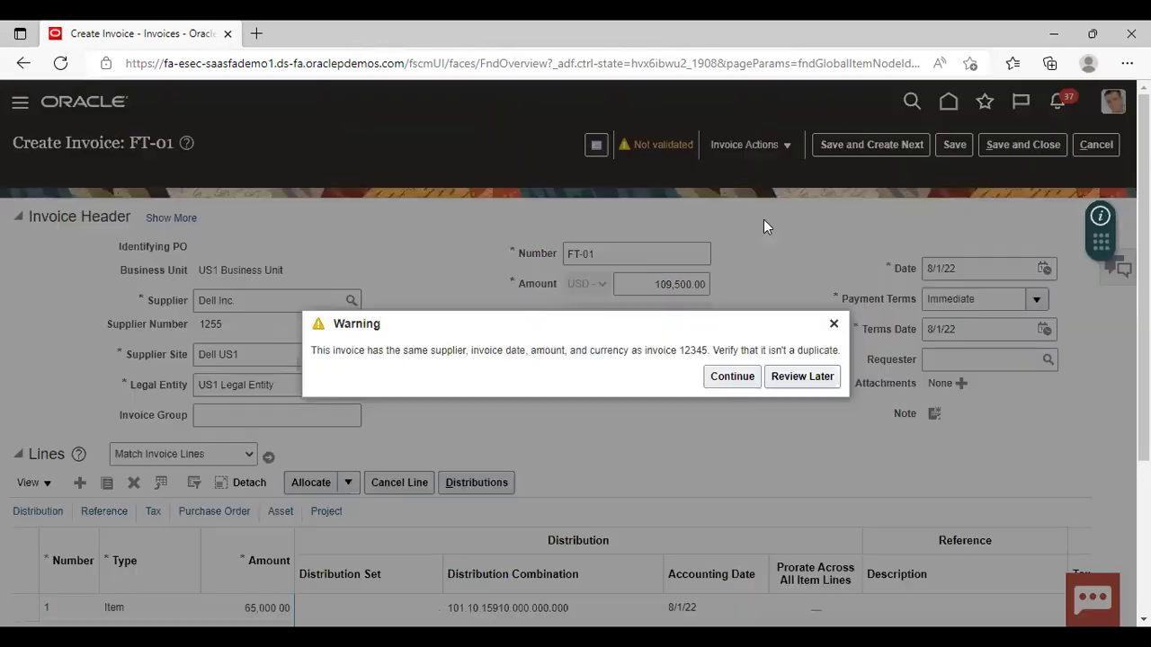
left_click(732, 376)
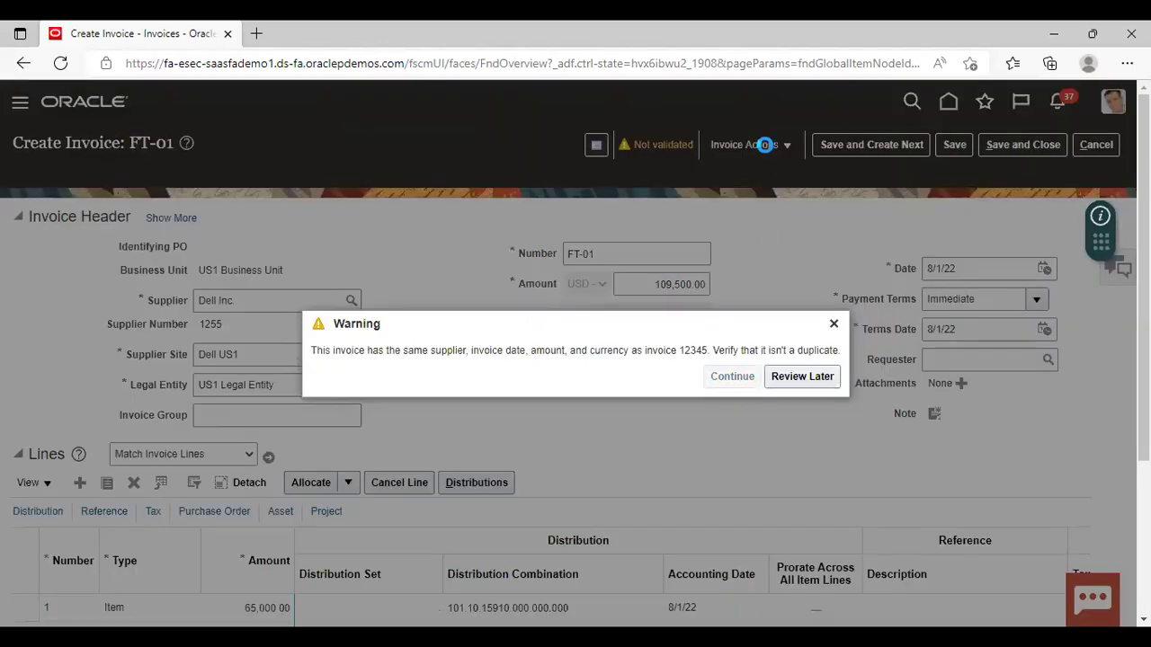
left_click(764, 144)
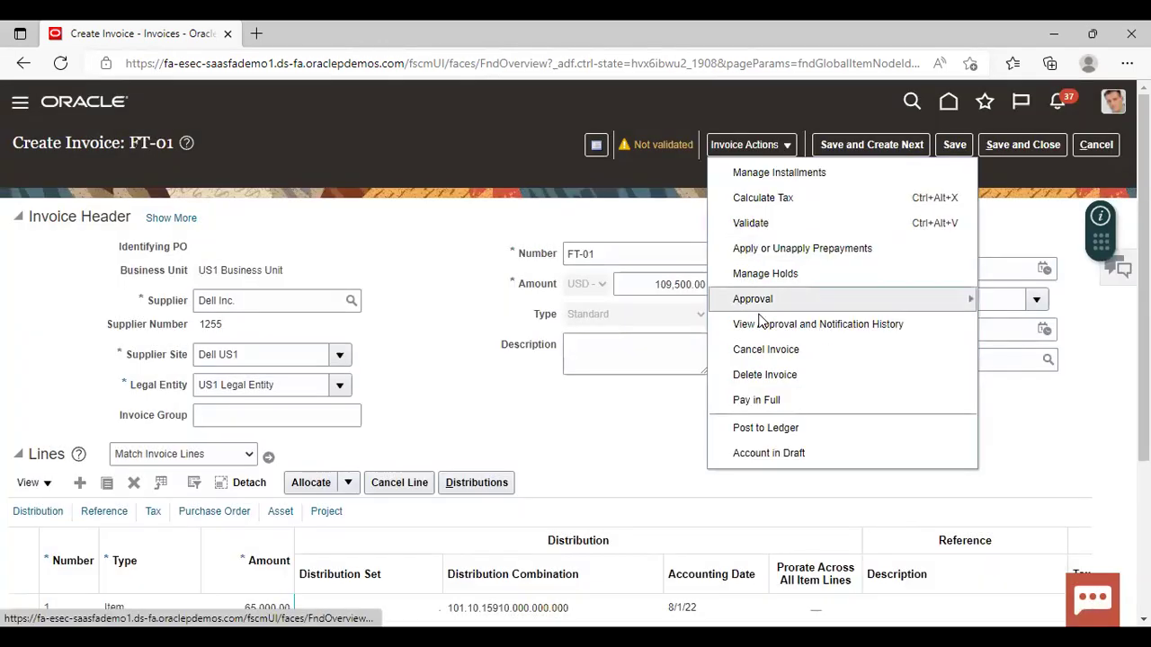
left_click(760, 223)
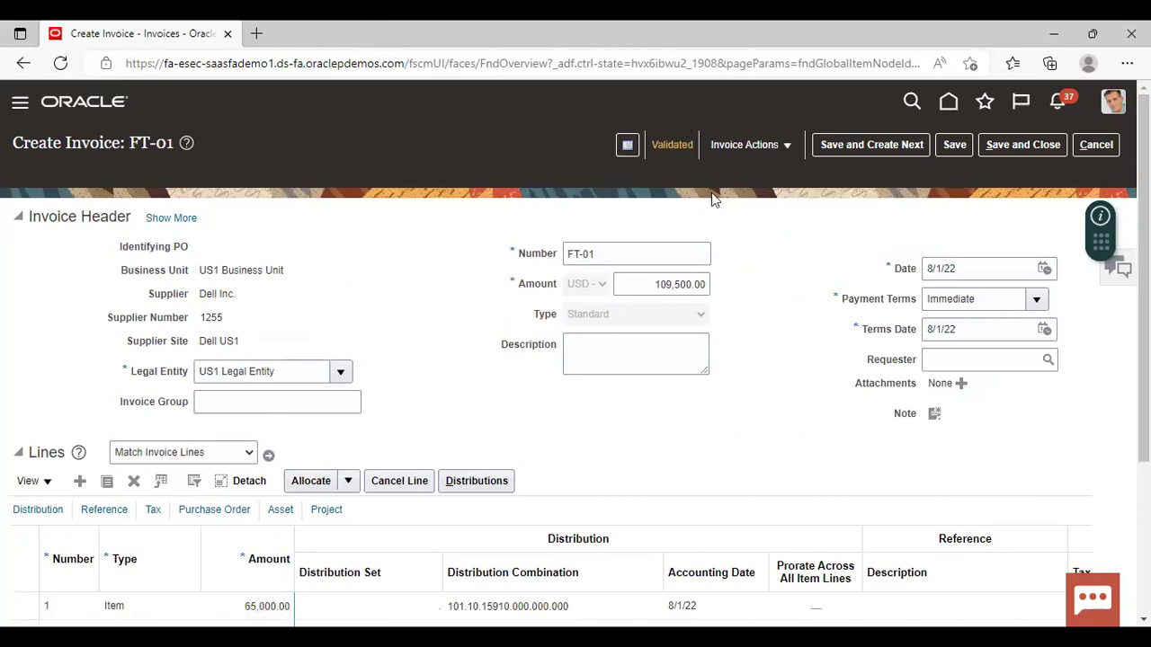
Step: Post the validated invoice FT-01 to the ledger, then save and close it
left_click(755, 147)
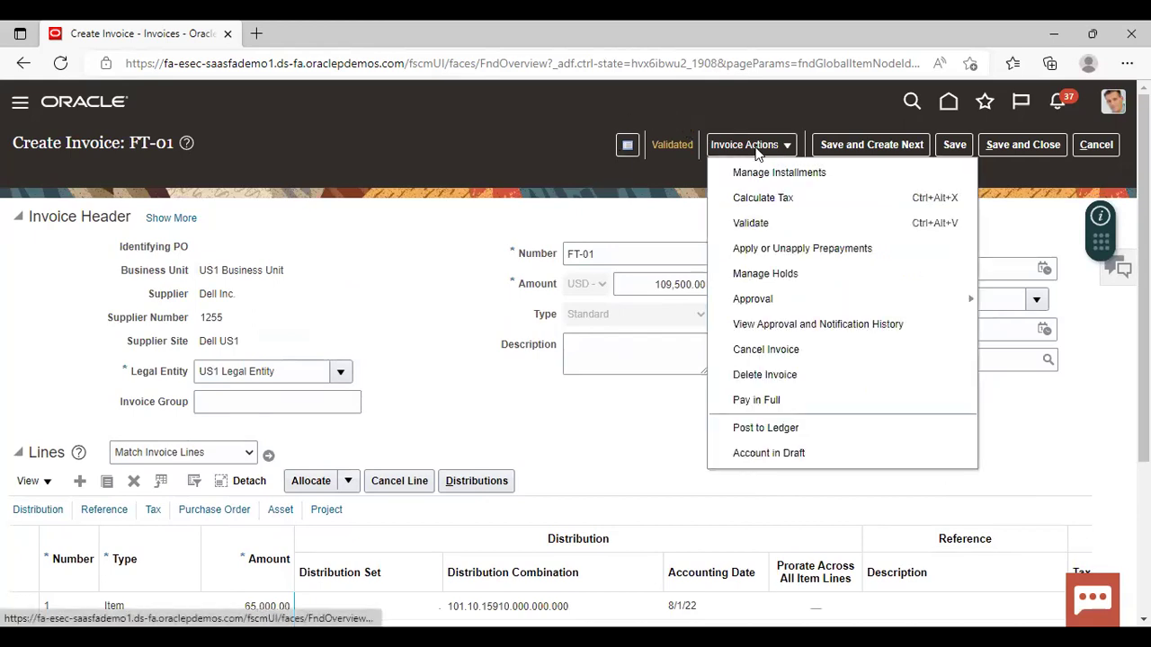
left_click(816, 437)
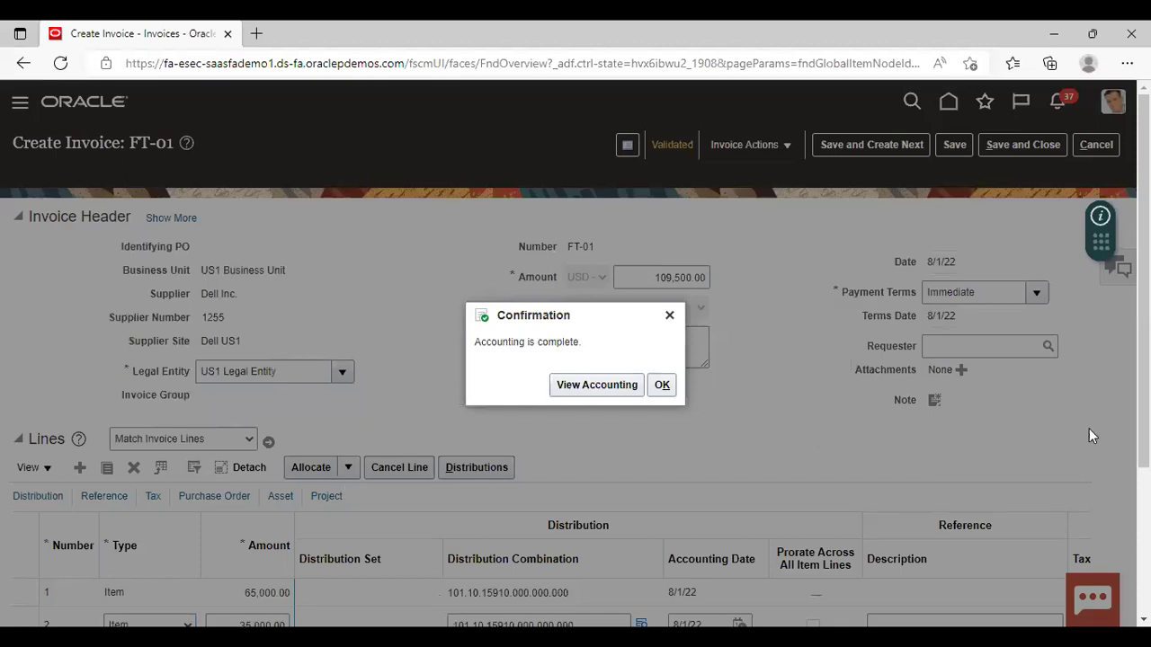
left_click(663, 384)
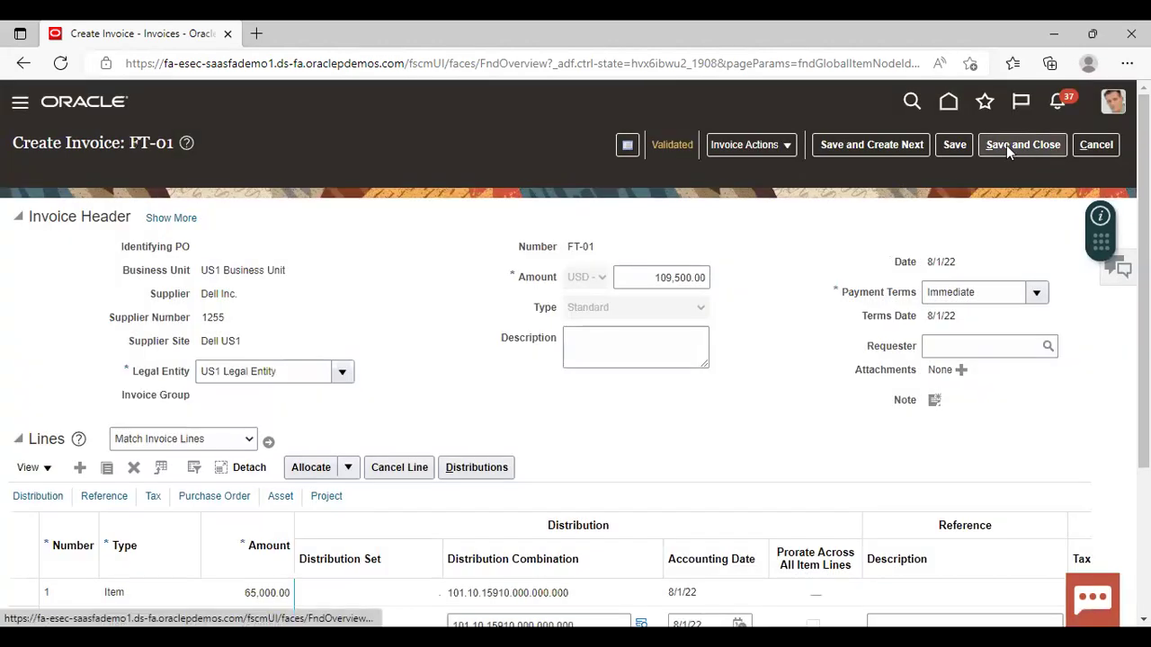
left_click(1006, 145)
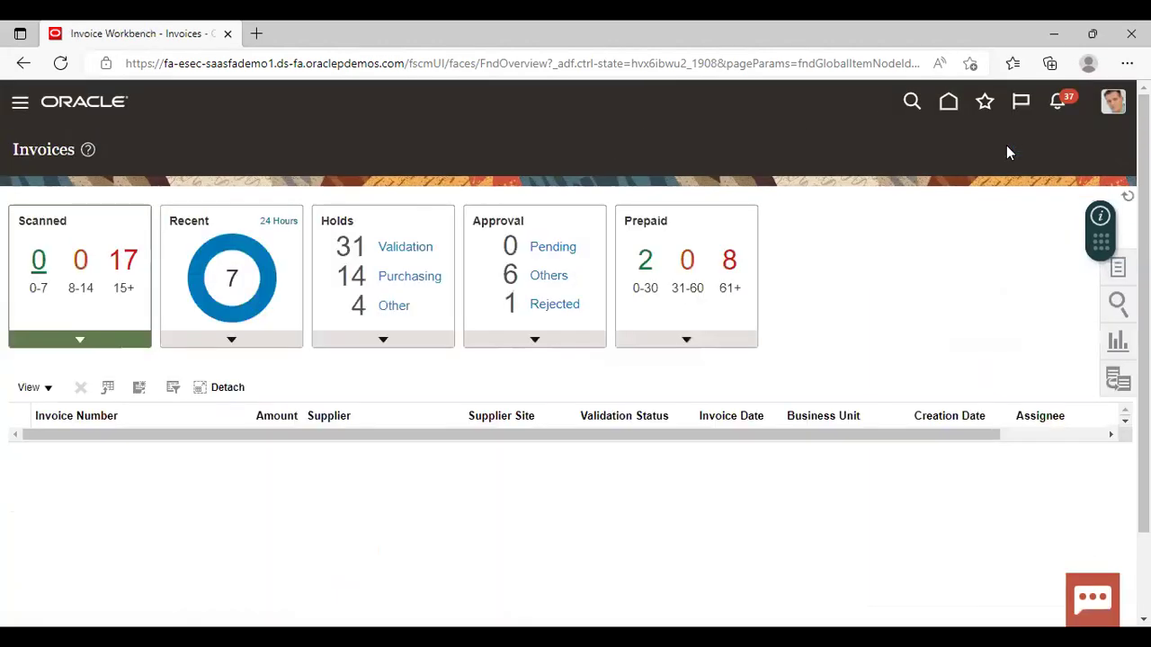
Step: Open the Scheduled Processes work area
left_click(20, 107)
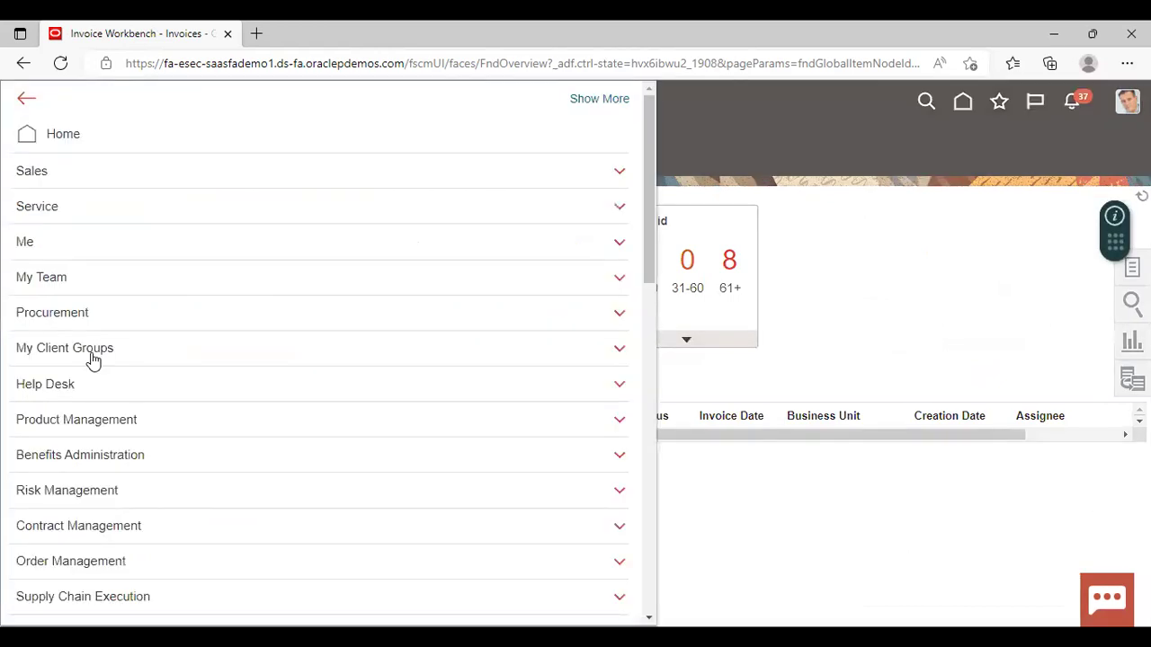
scroll(225, 341, "down", 3)
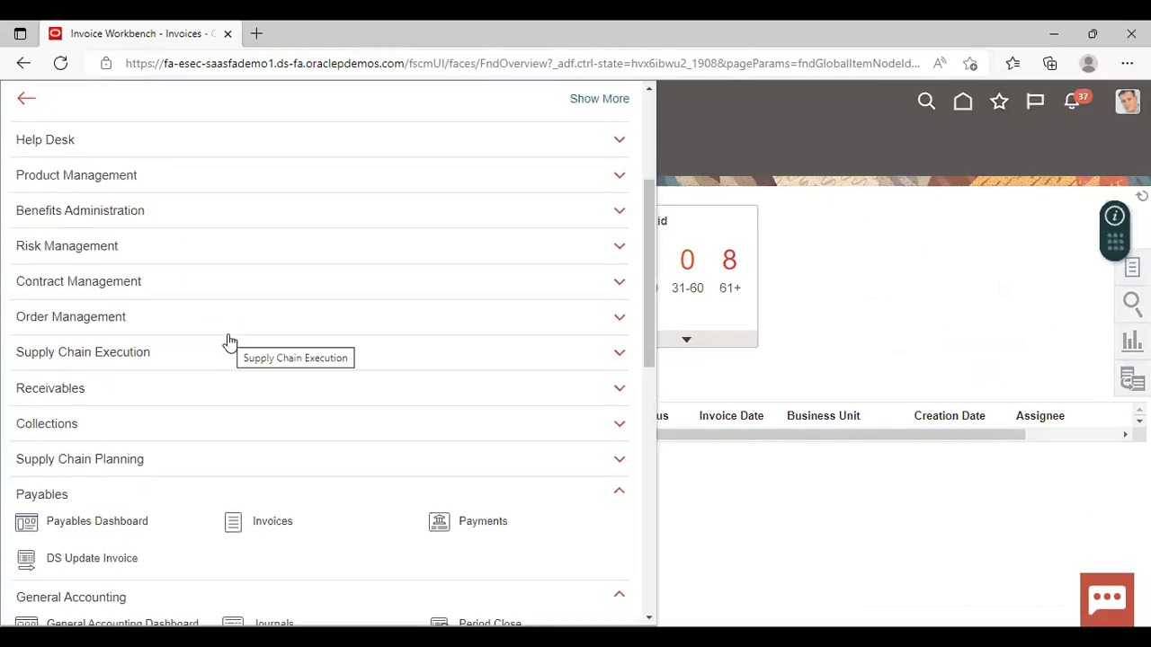
scroll(226, 342, "down", 3)
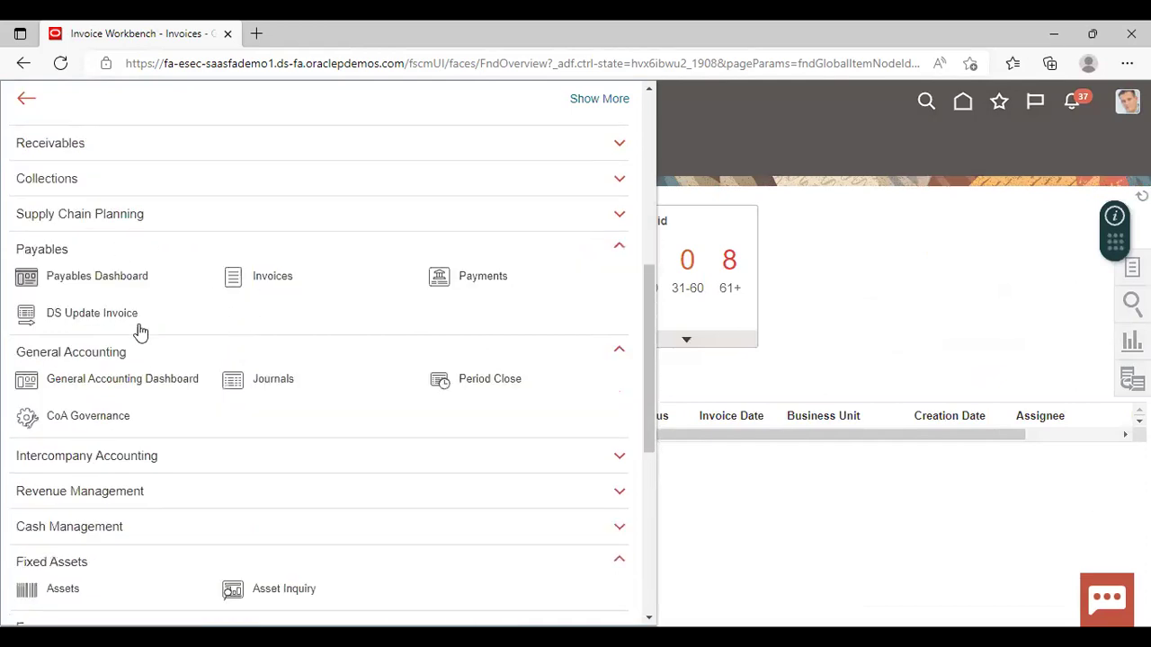
scroll(141, 329, "down", 5)
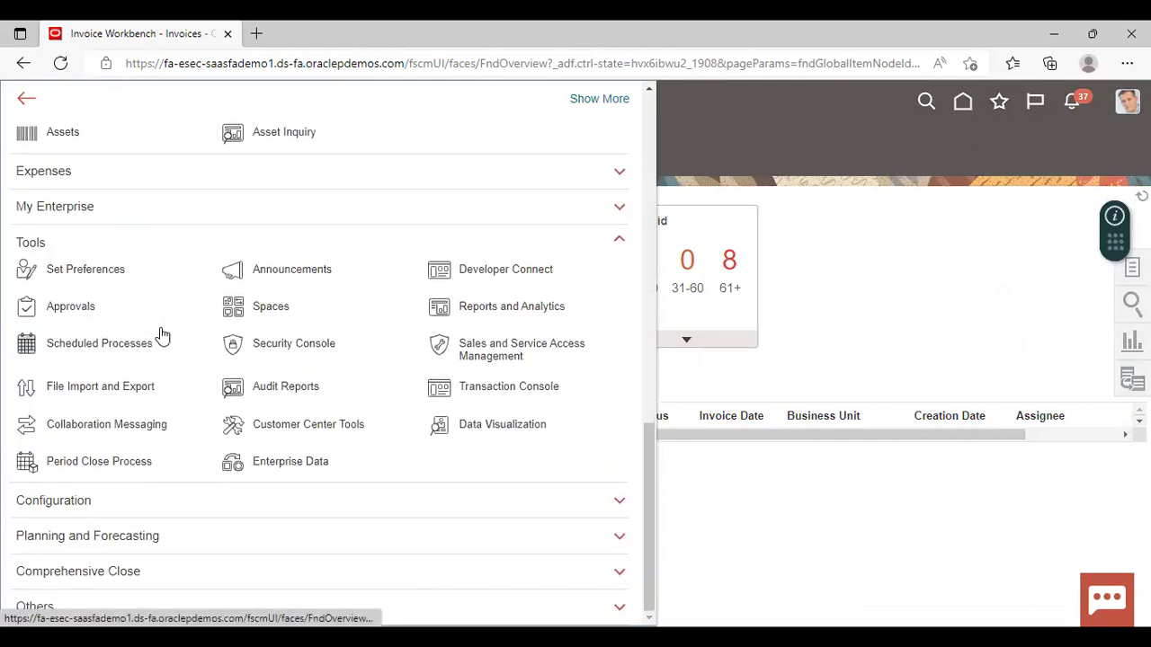
left_click(89, 347)
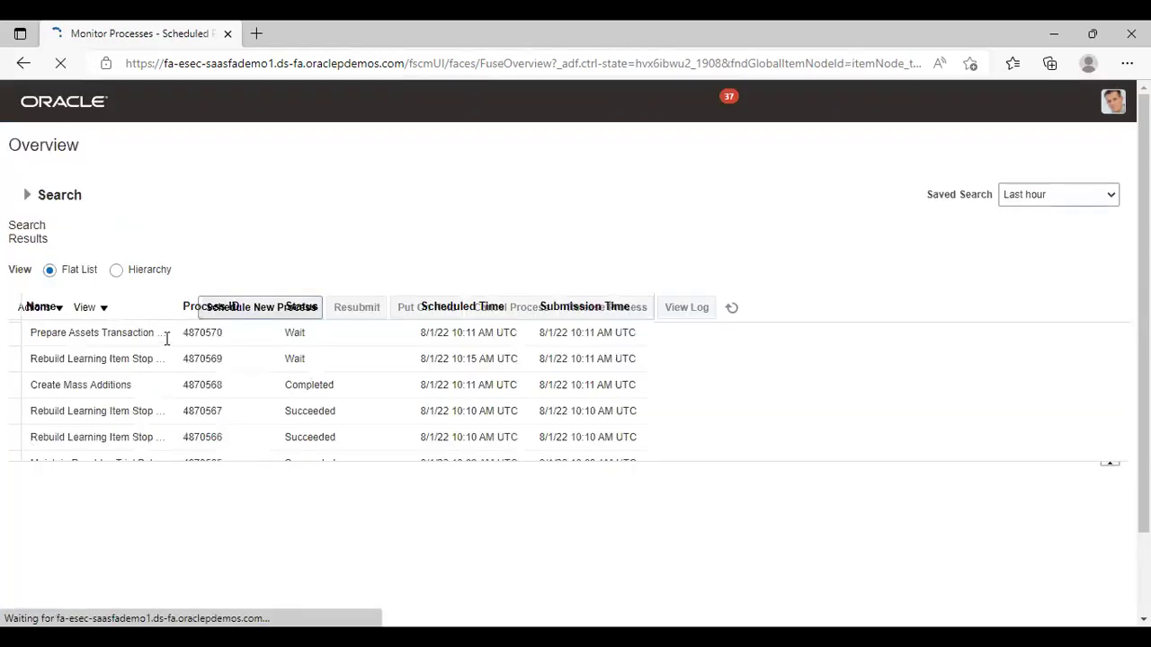
Step: Start scheduling a new process, searching for "Create Mass Addition" and choosing the Create Mass Additions job
left_click(171, 314)
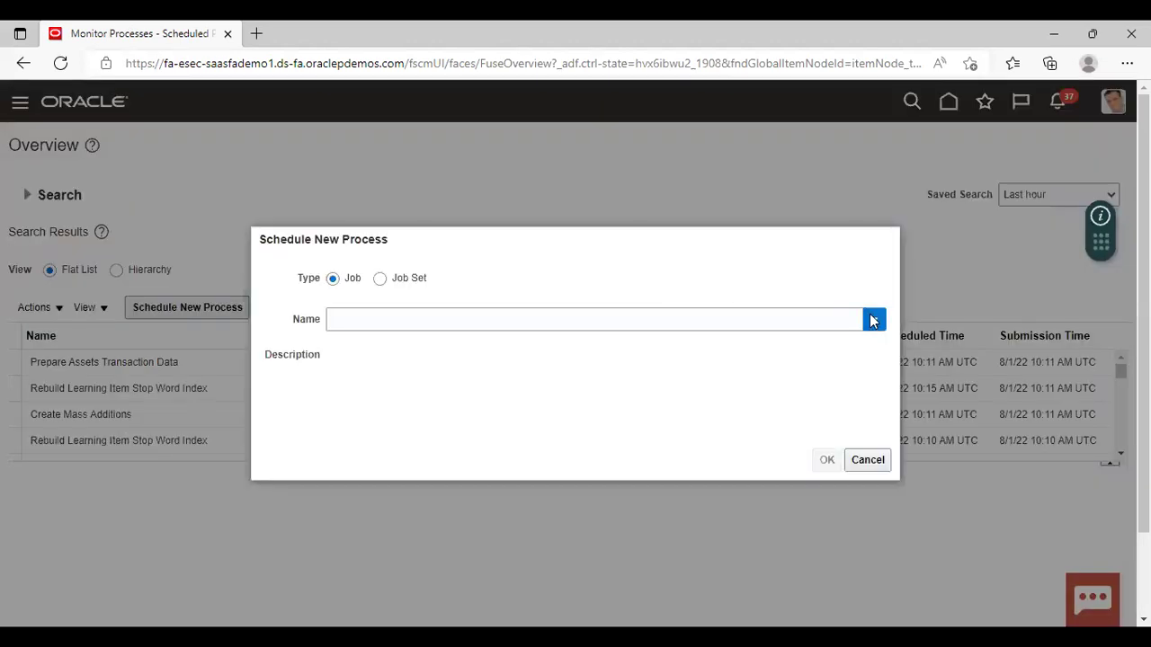
left_click(870, 320)
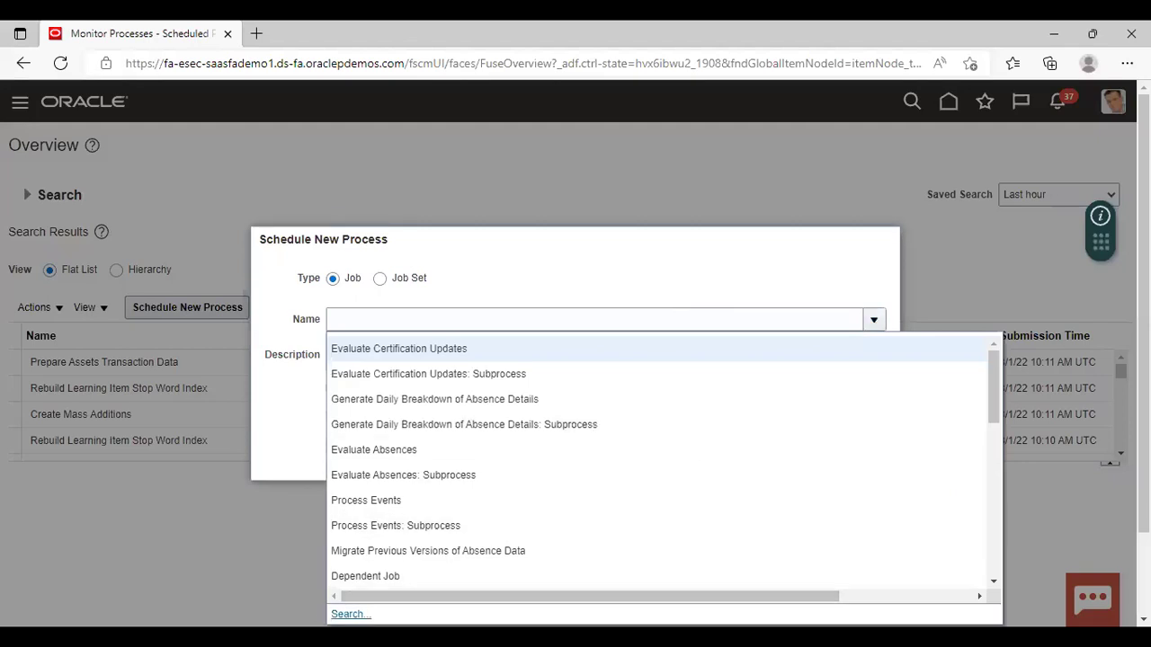
left_click(348, 614)
left_click(303, 328)
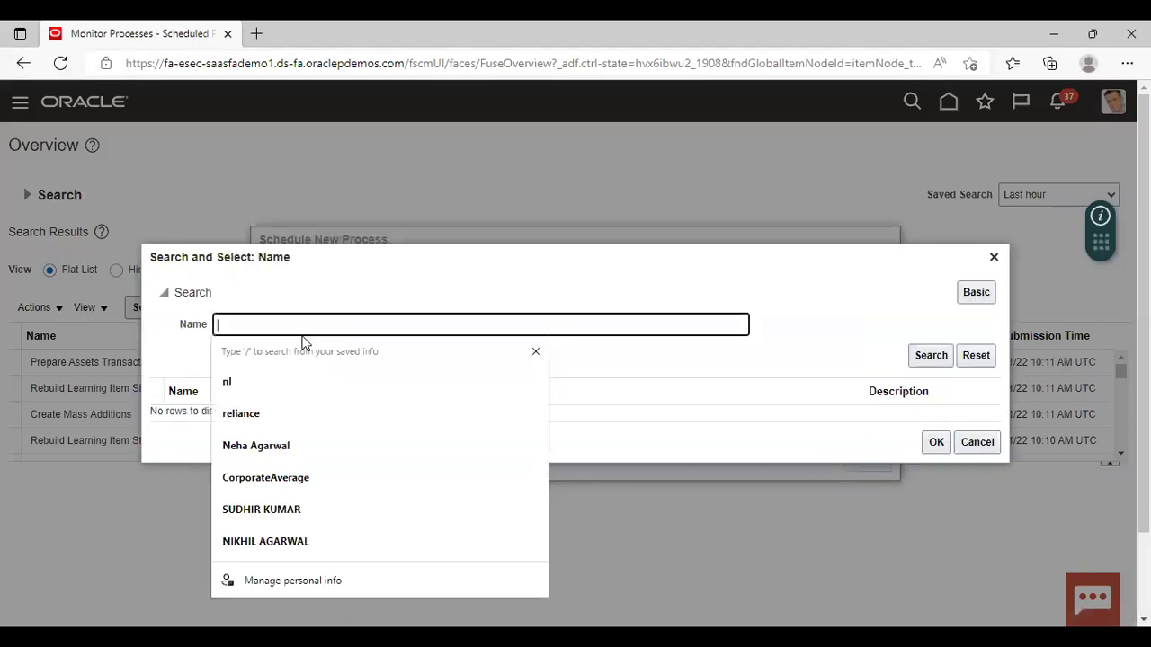
type("Create ")
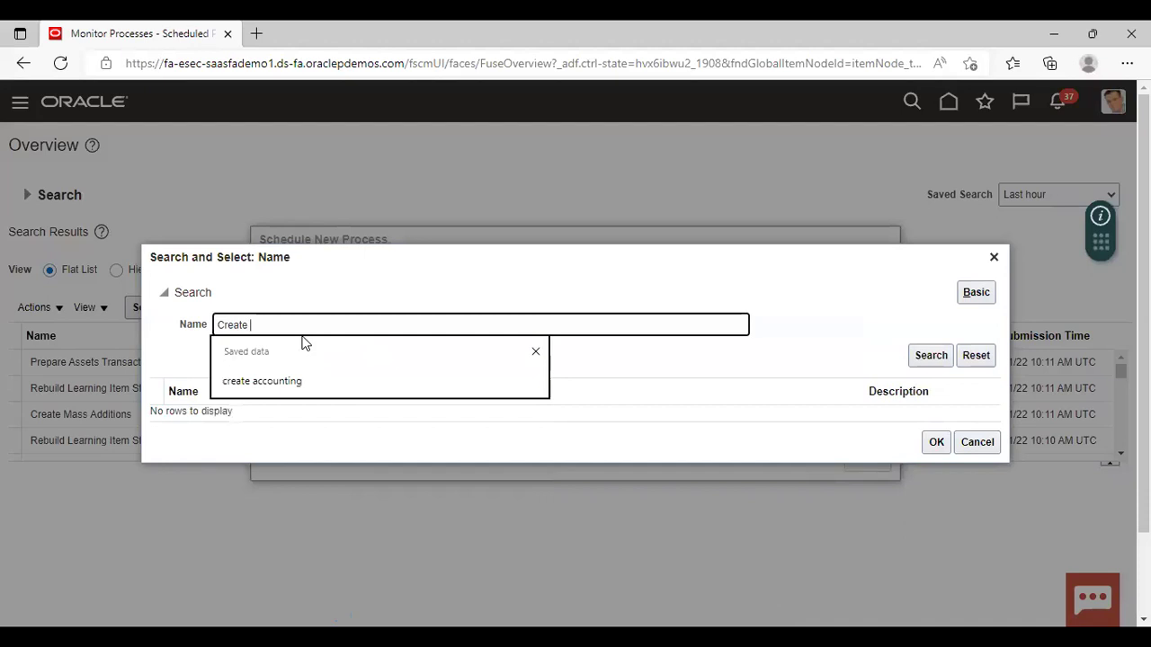
type("Mass Addition")
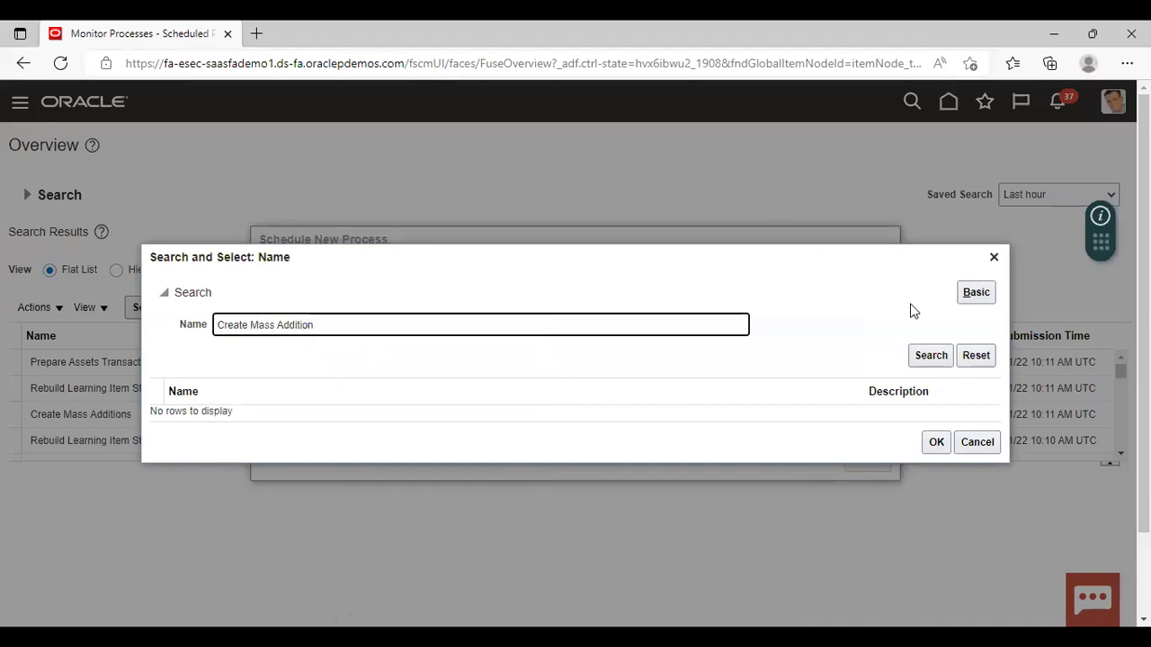
left_click(931, 356)
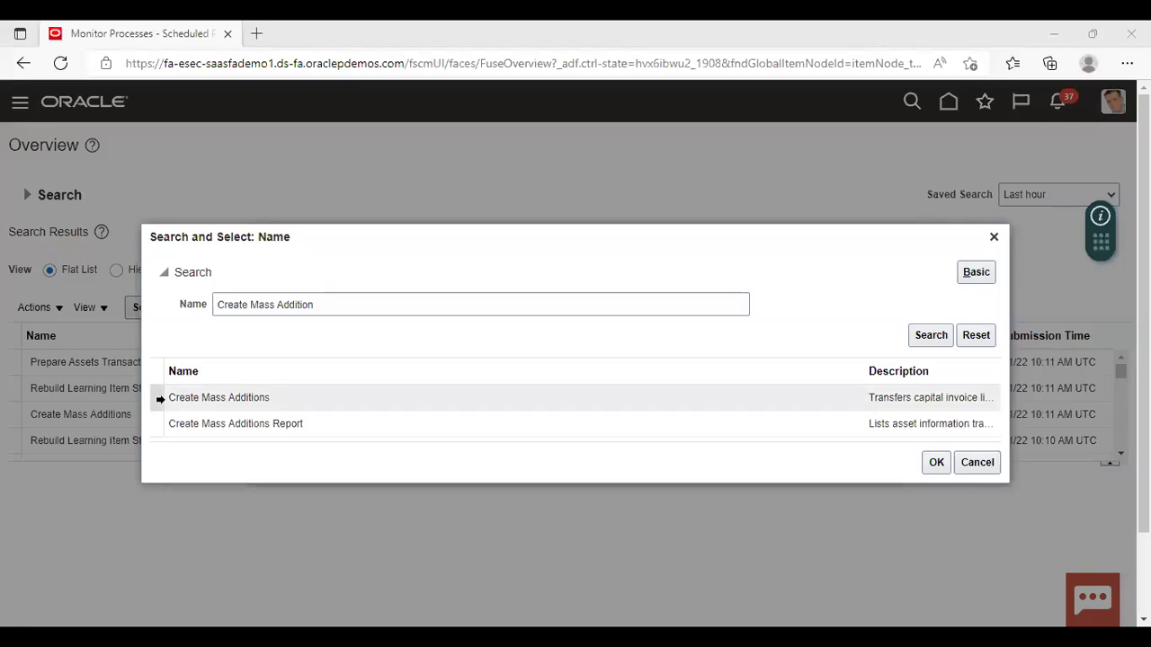
left_click(937, 463)
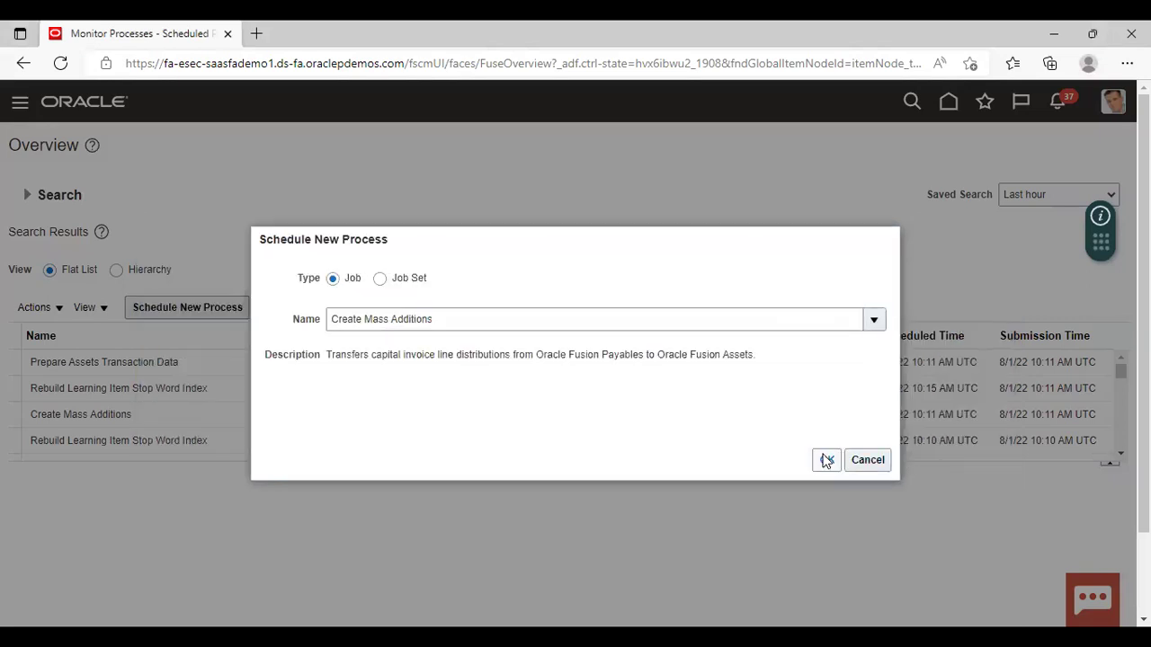
left_click(821, 460)
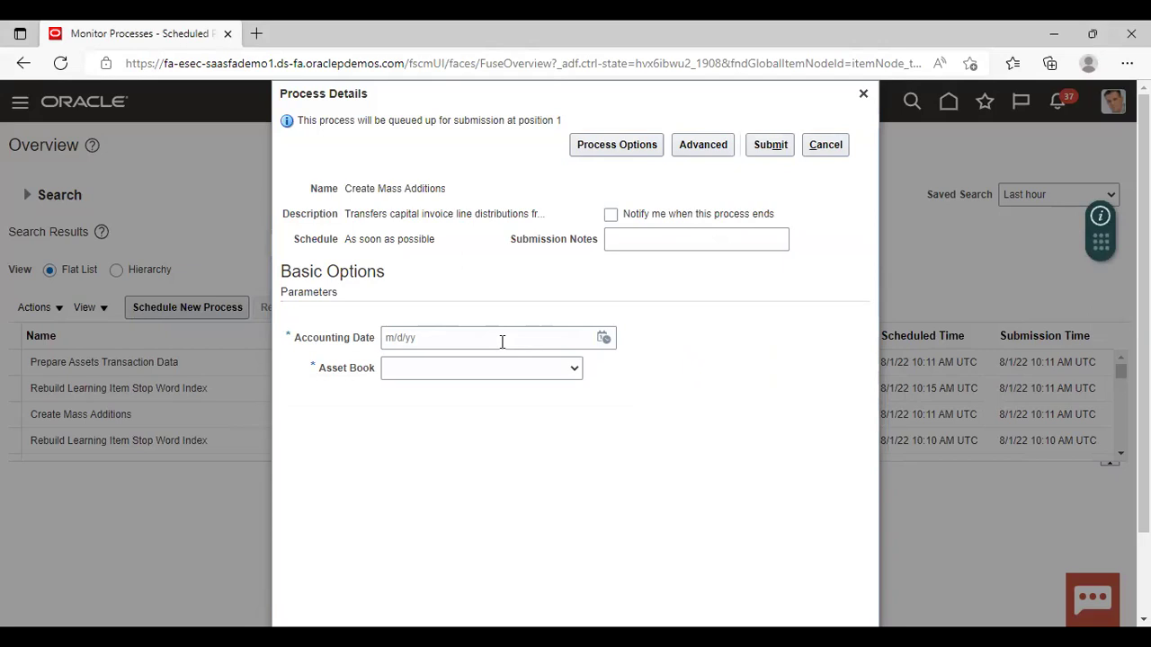
Step: Submit Create Mass Additions with accounting date 8/1/22 and asset book HT CORPORATE BOOK
left_click(603, 337)
left_click(654, 411)
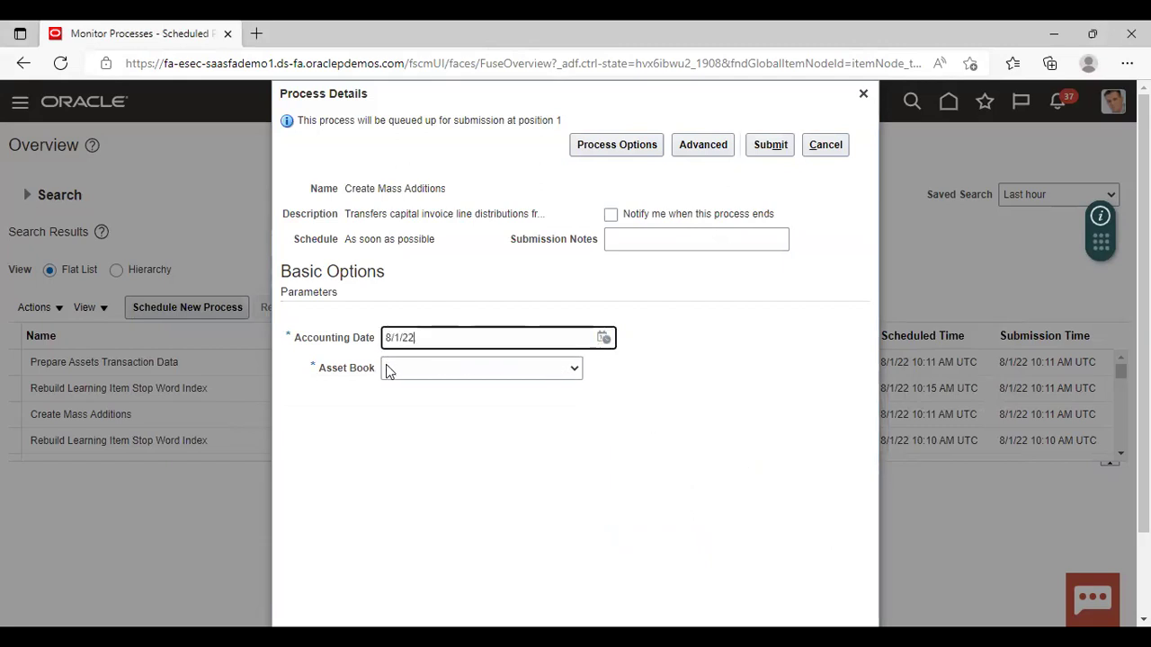
left_click(550, 366)
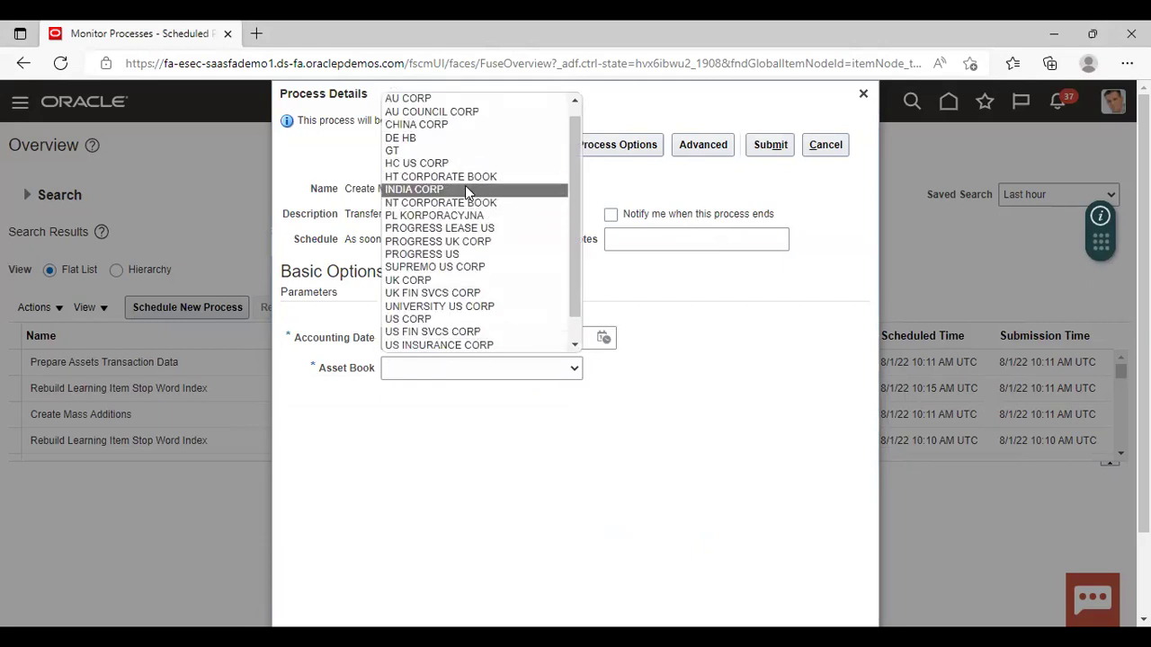
left_click(465, 179)
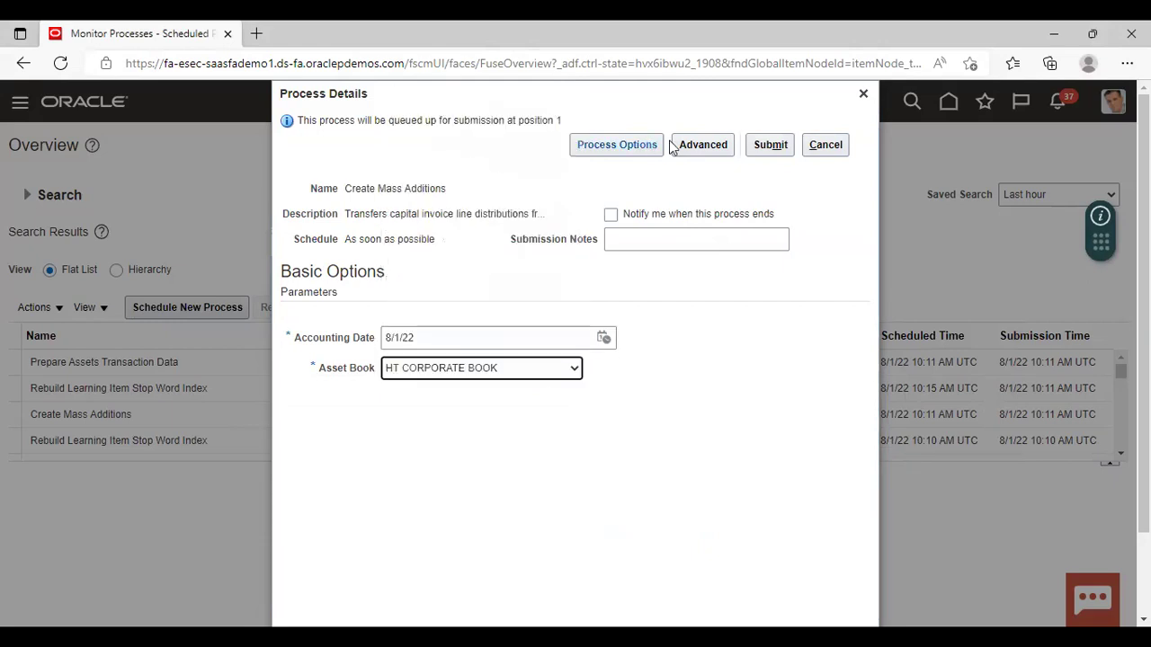
left_click(780, 148)
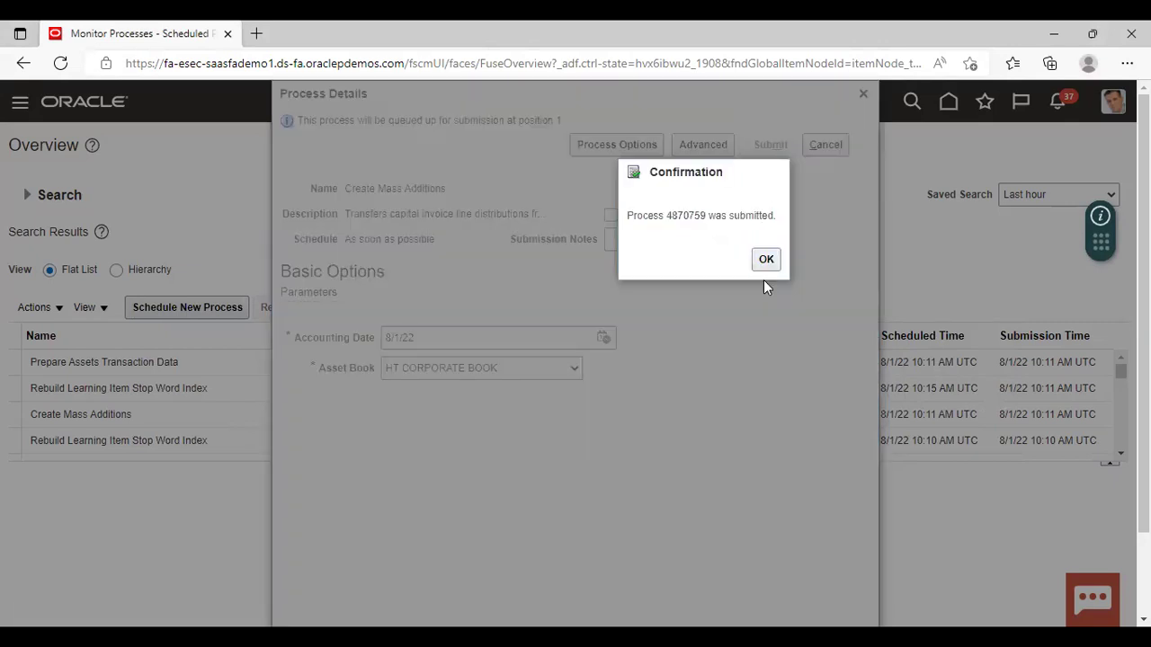
left_click(766, 260)
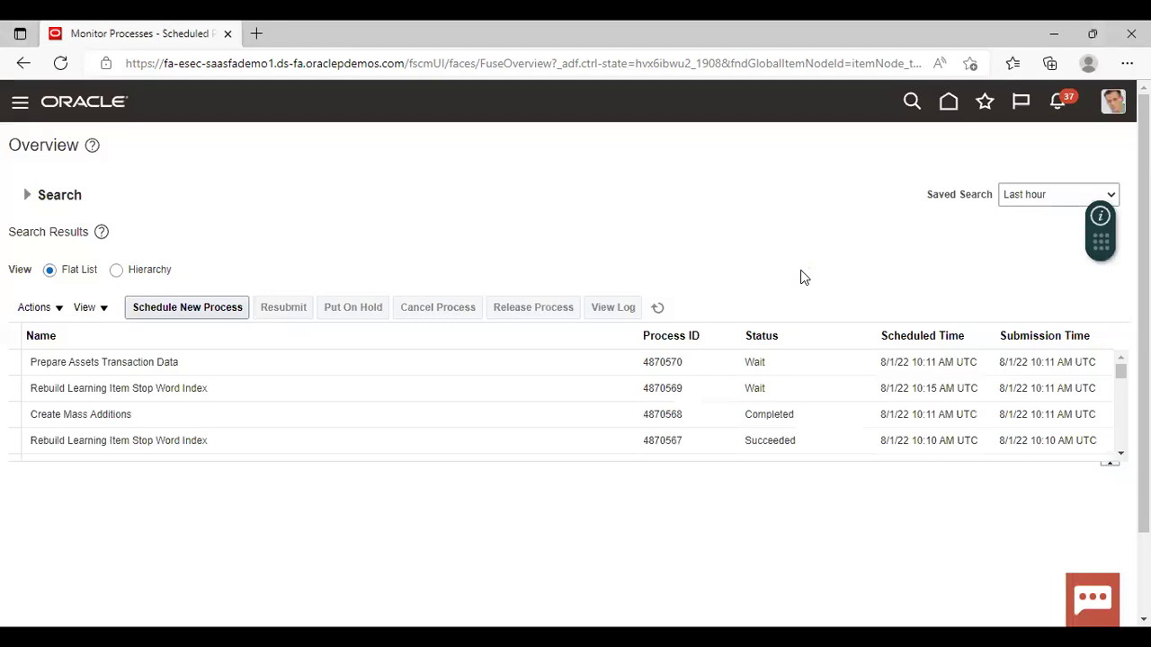
Step: Refresh the scheduled process list and check the status of the submitted Create Mass Additions run
left_click(657, 308)
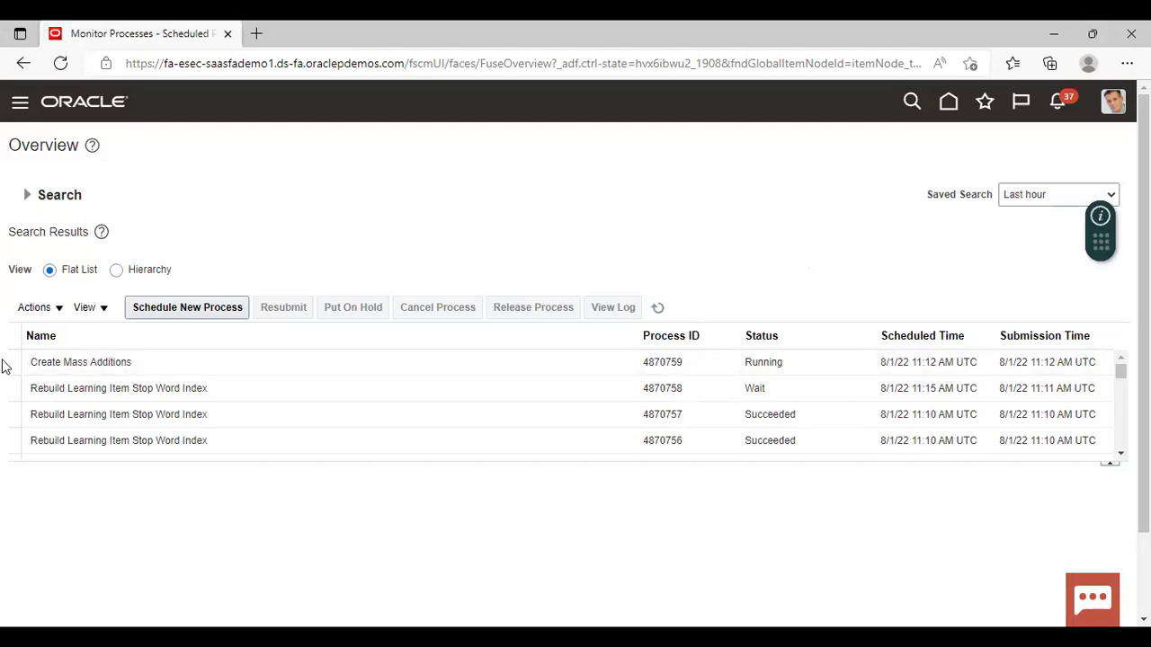
left_click(661, 308)
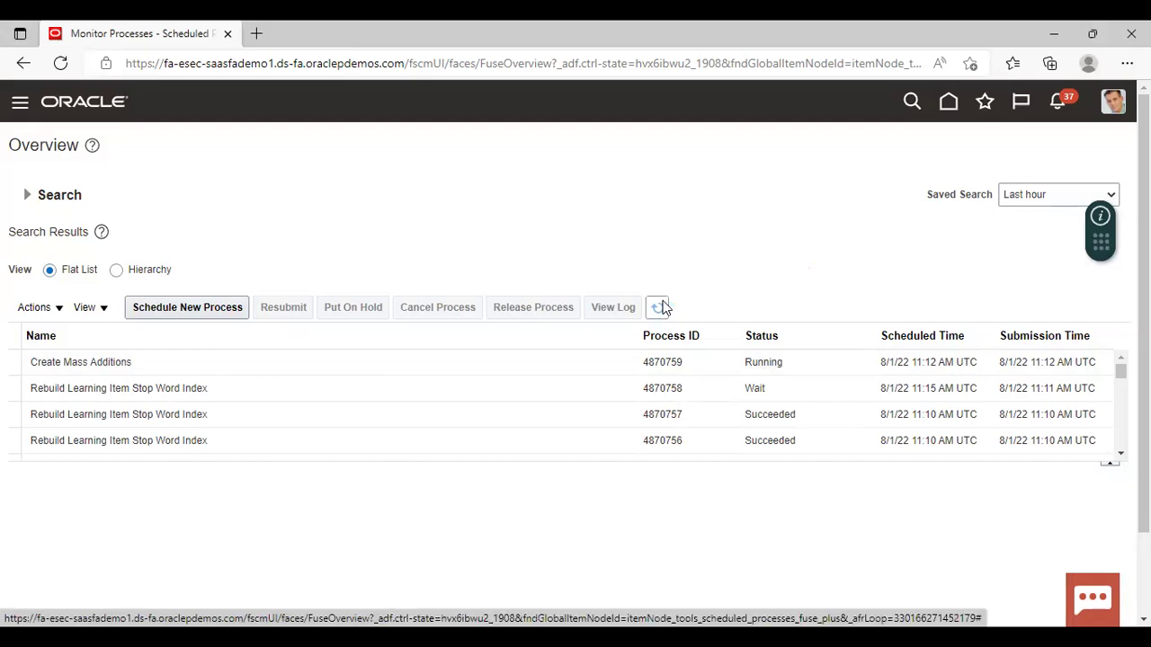
left_click(663, 307)
left_click(658, 308)
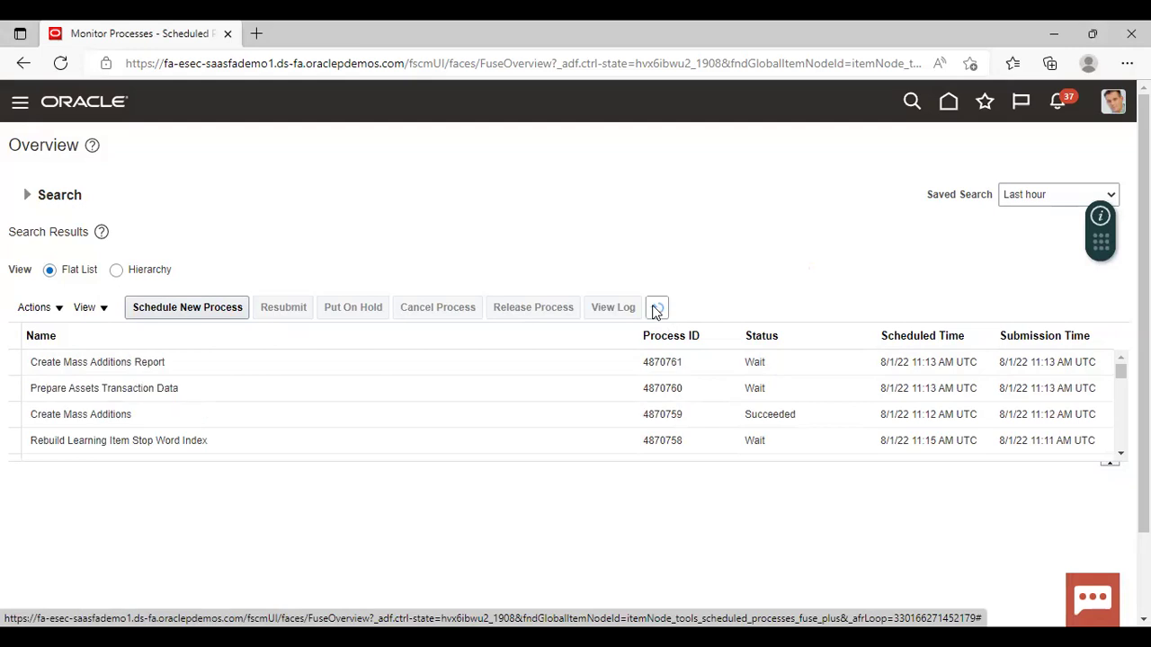
left_click(36, 414)
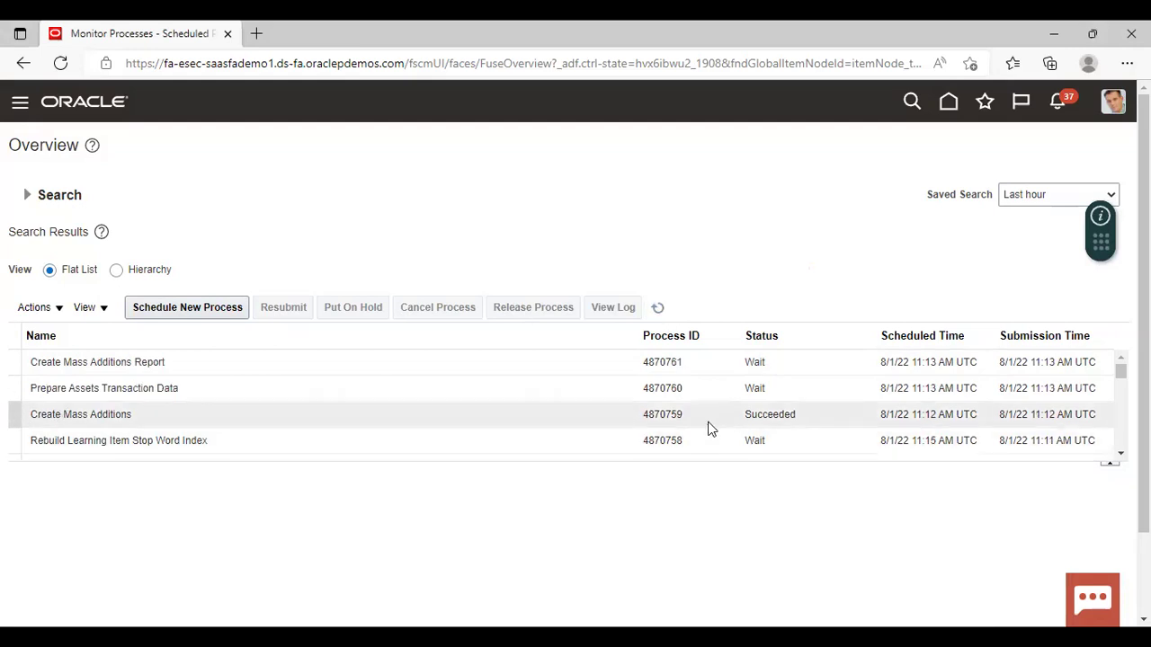
left_click(655, 310)
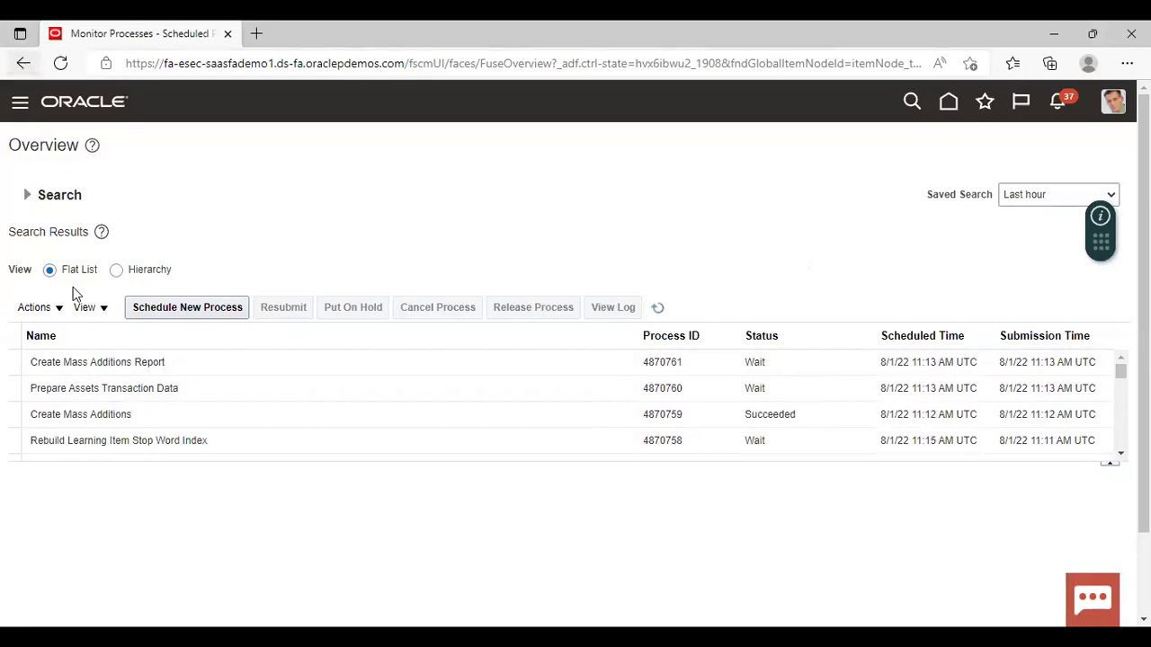
Step: Open the Assets work area under Fixed Assets
left_click(20, 104)
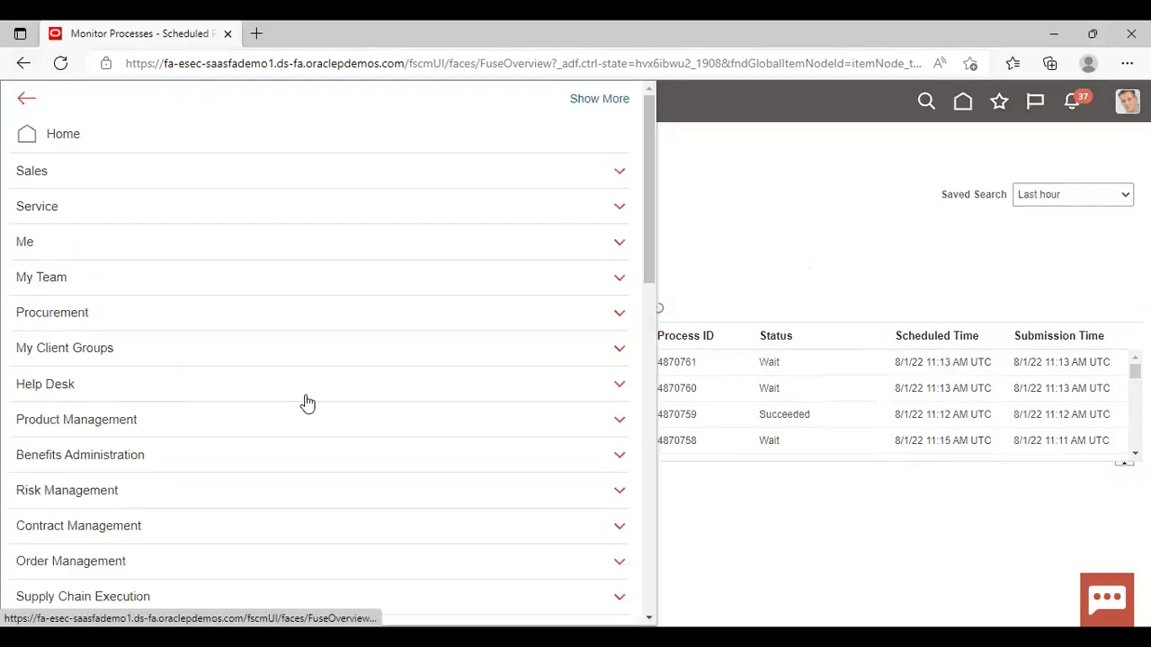
scroll(306, 403, "down", 8)
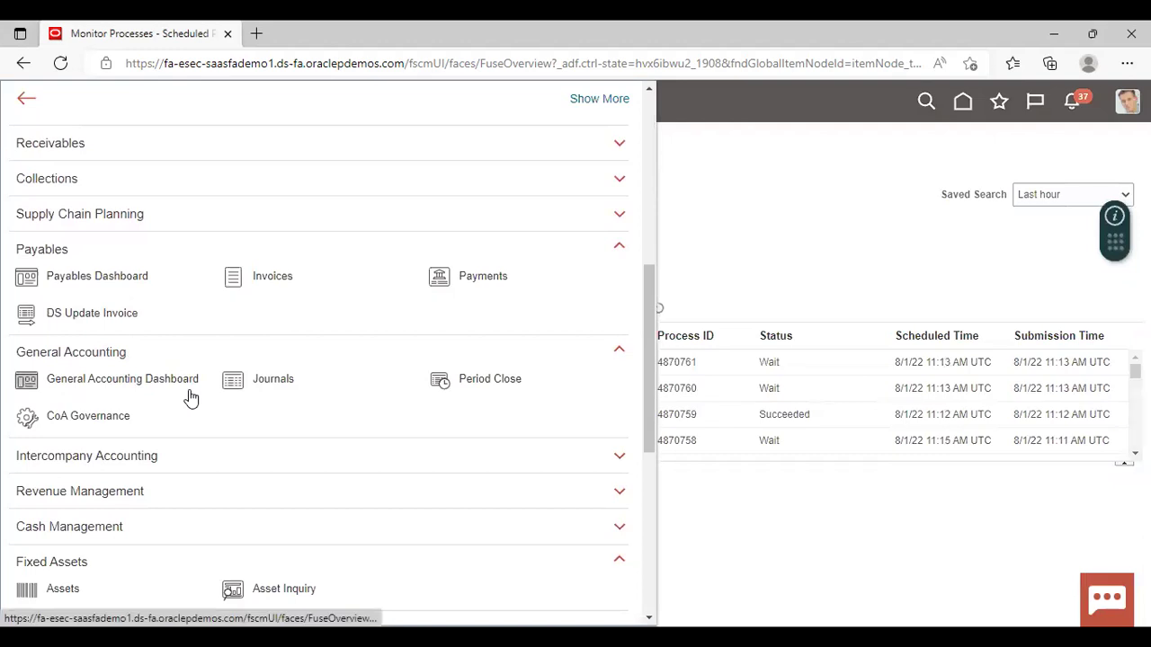
scroll(72, 503, "down", 1)
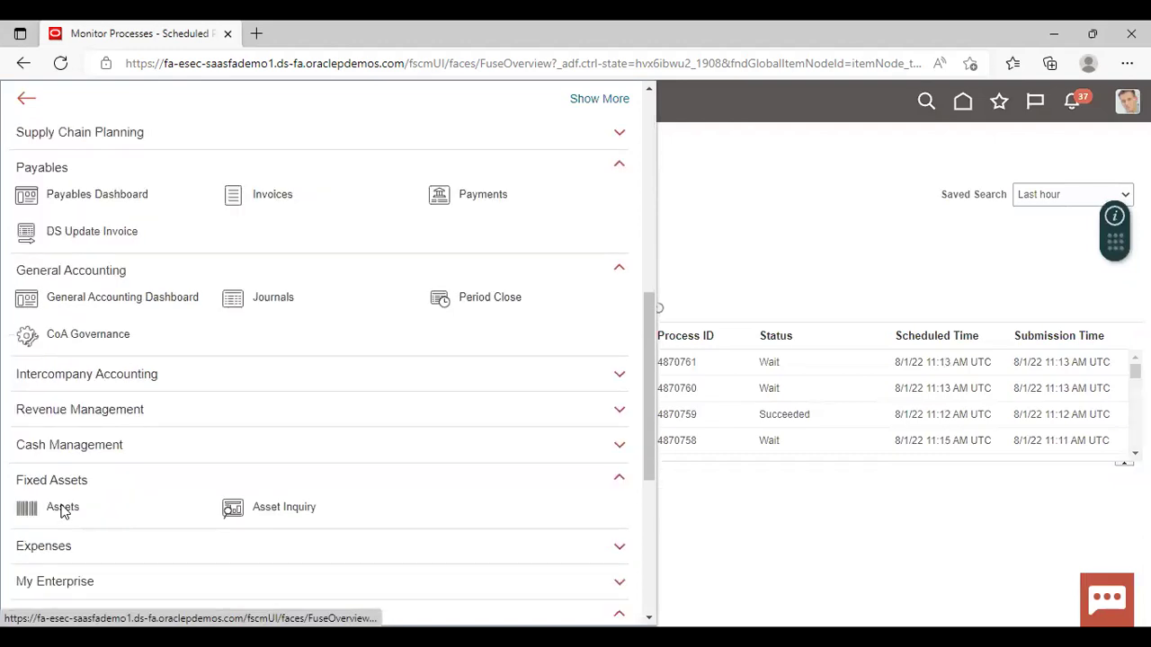
left_click(63, 509)
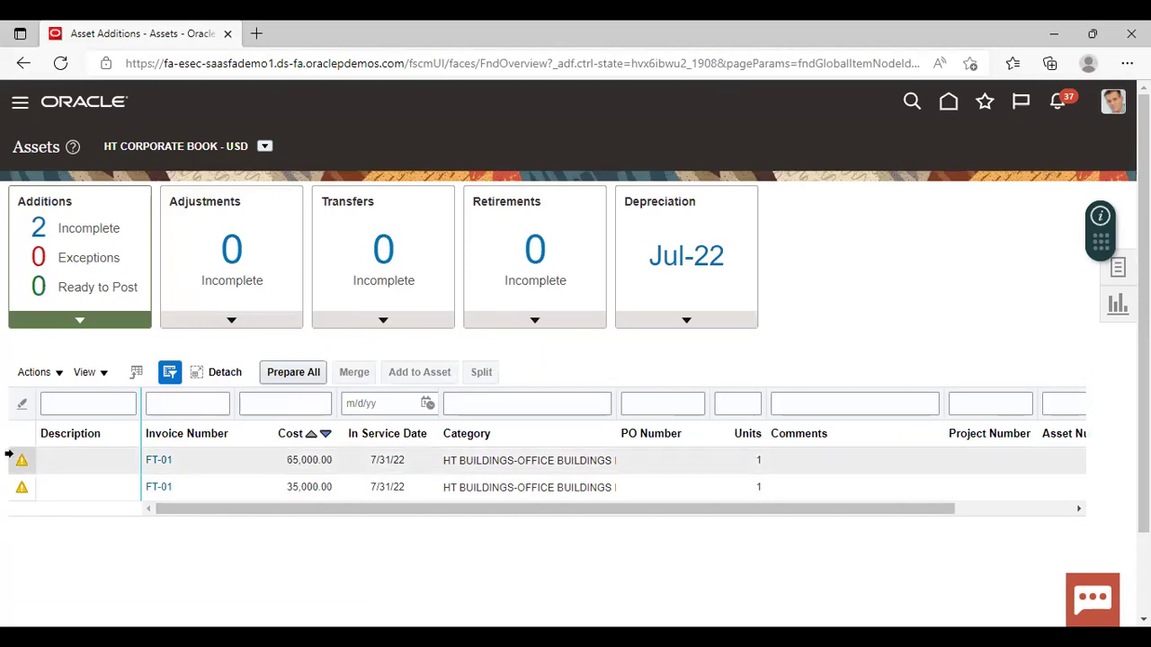
Step: Merge the two FT-01 addition lines, setting the 65,000.00 line as parent and adding the 35,000.00 line, and submit the merge
left_click(22, 459)
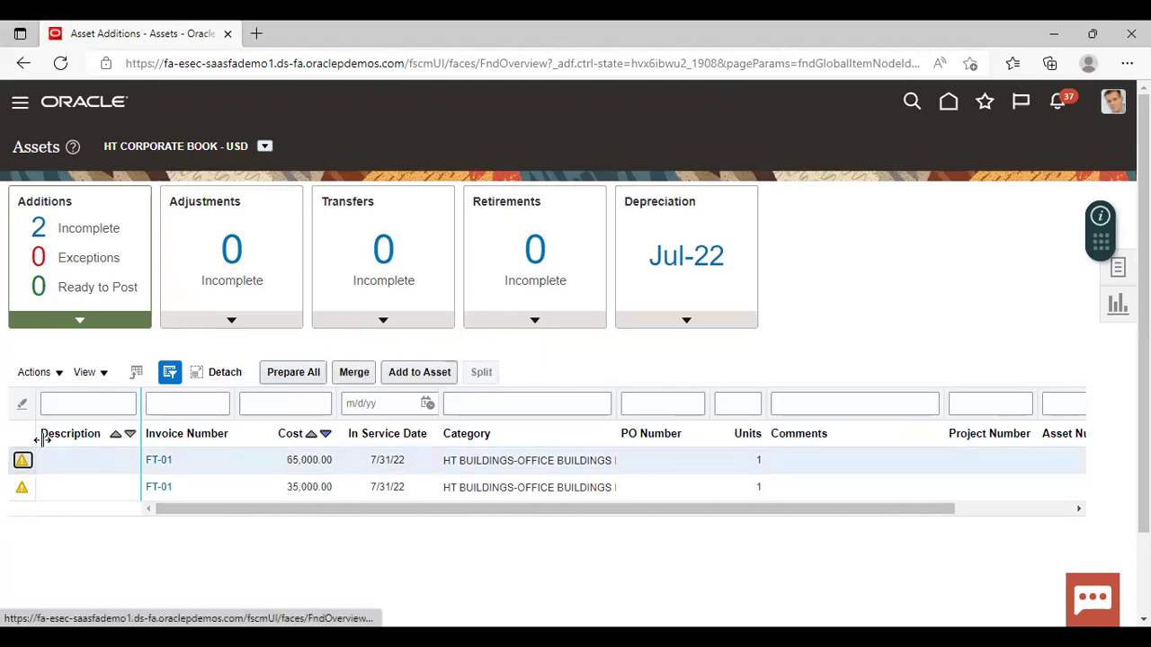
left_click(350, 372)
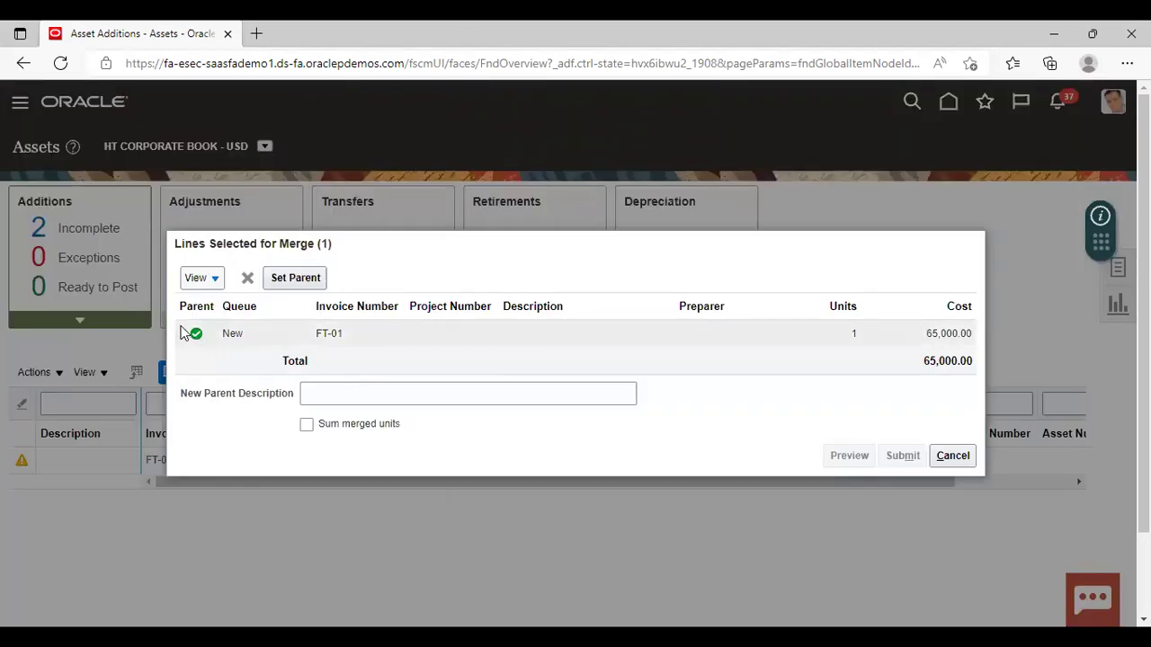
left_click(185, 333)
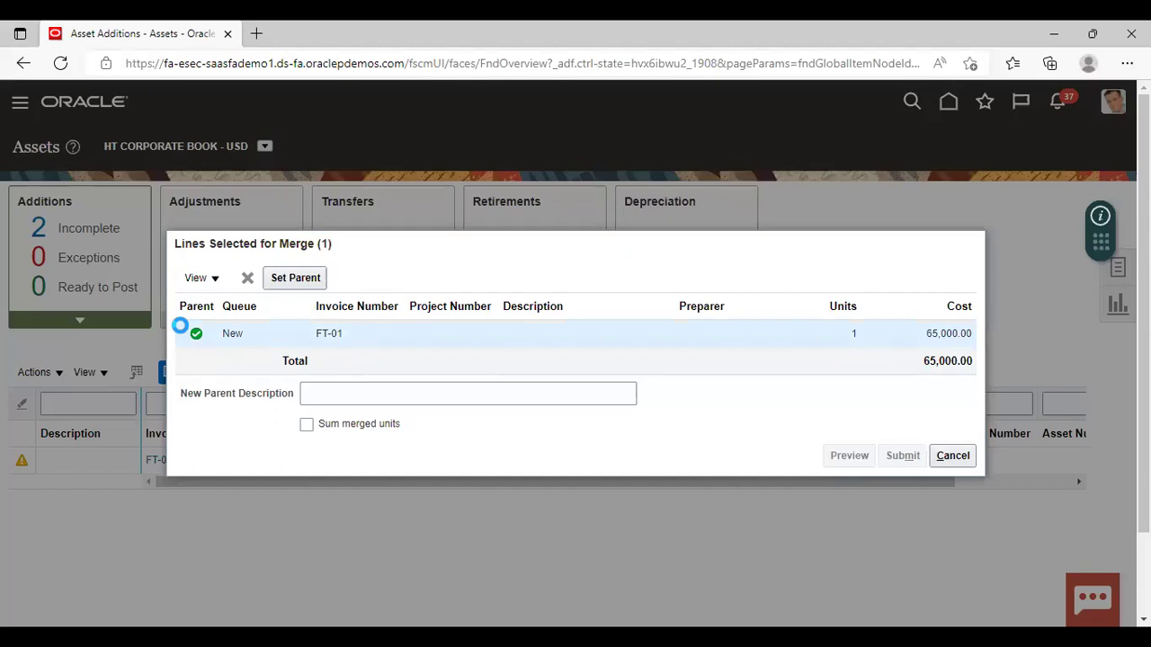
left_click(295, 278)
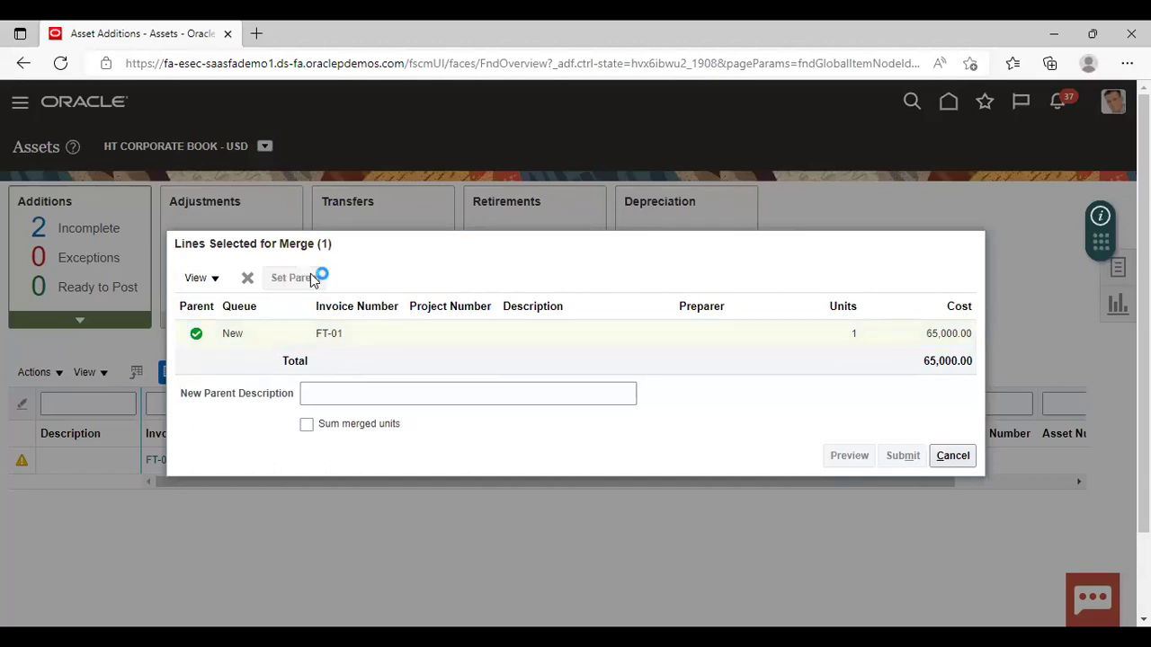
left_click(952, 456)
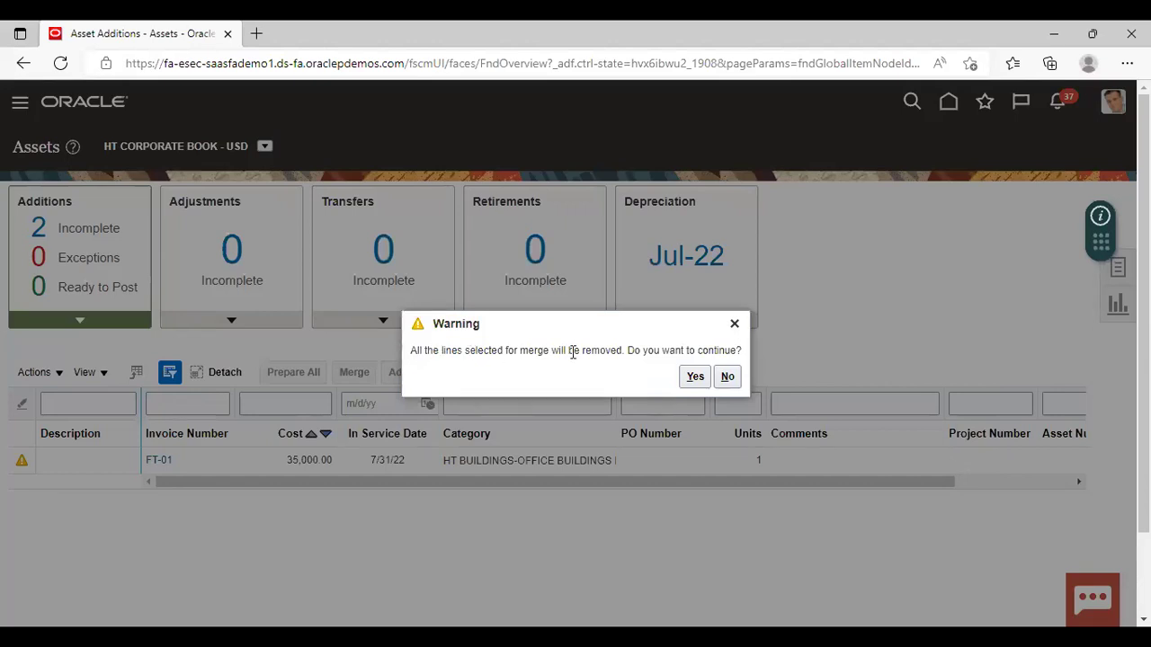
left_click(727, 378)
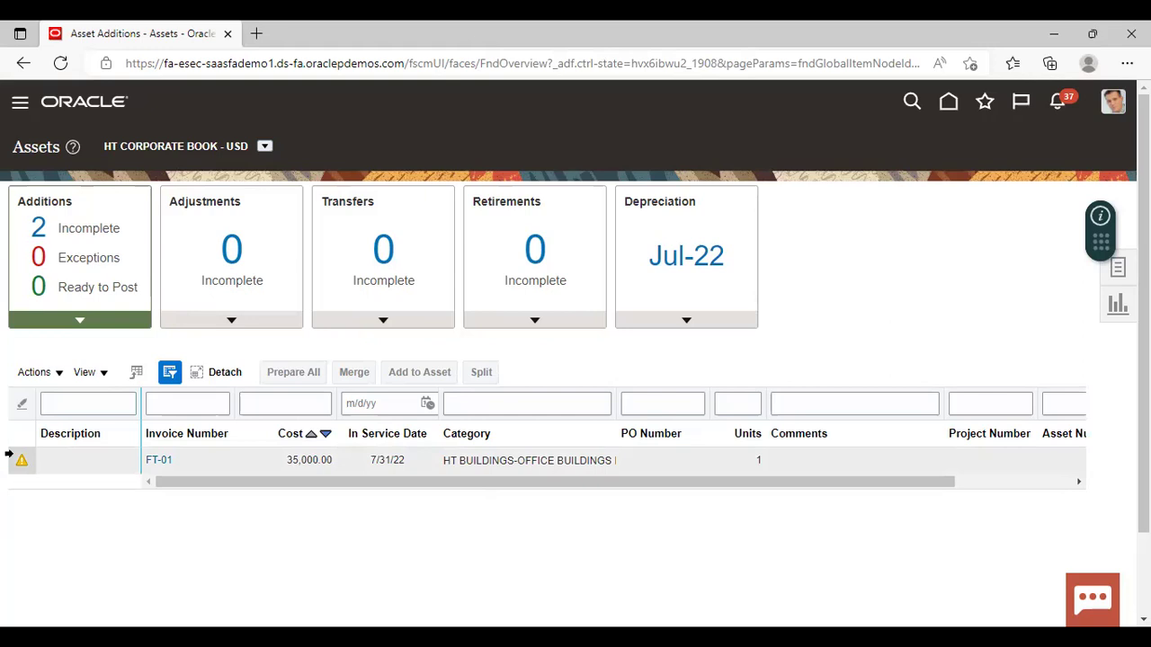
left_click(349, 375)
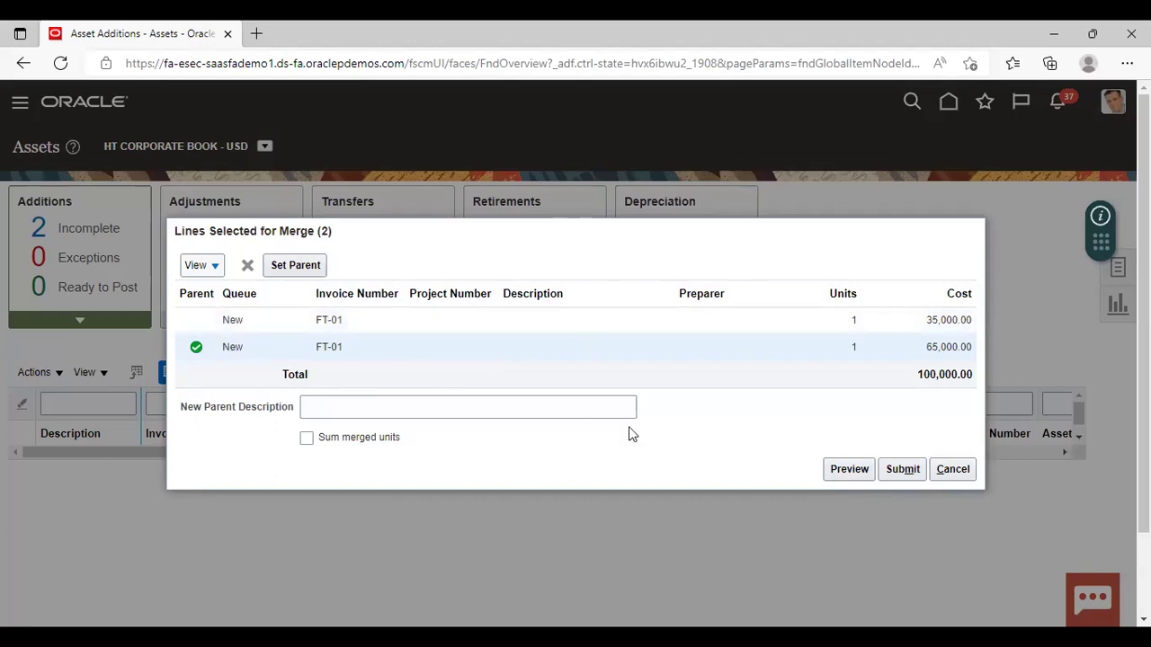
left_click(895, 469)
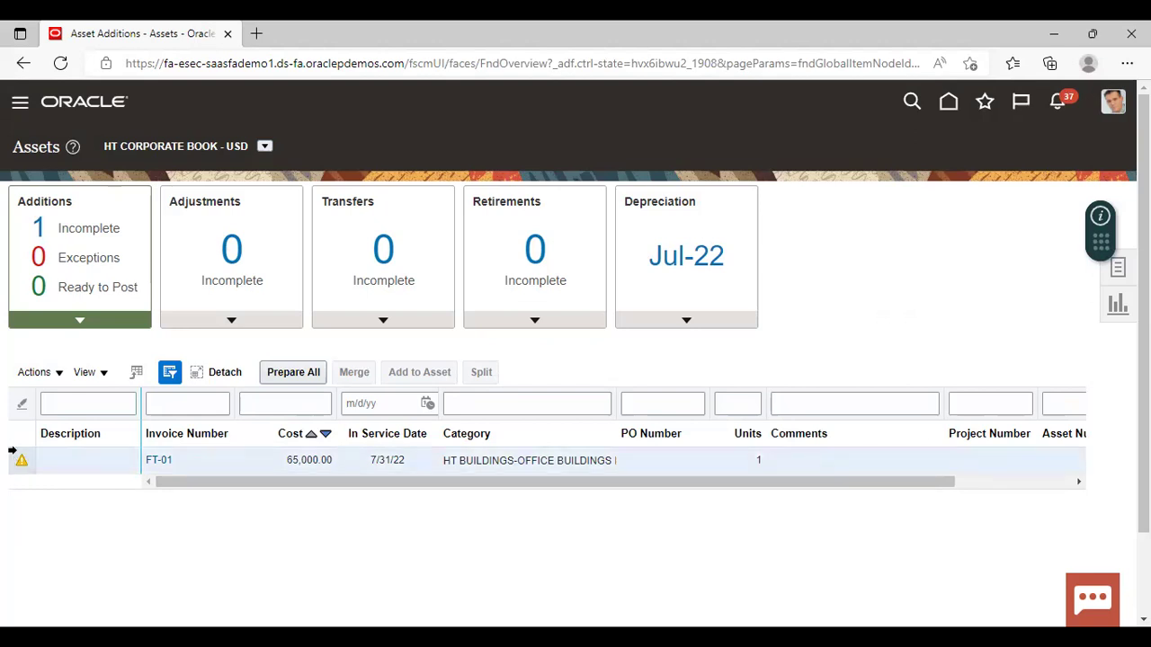
Step: Edit the merged FT-01 addition line, setting its queue to Post and its description to FT-01
left_click(45, 369)
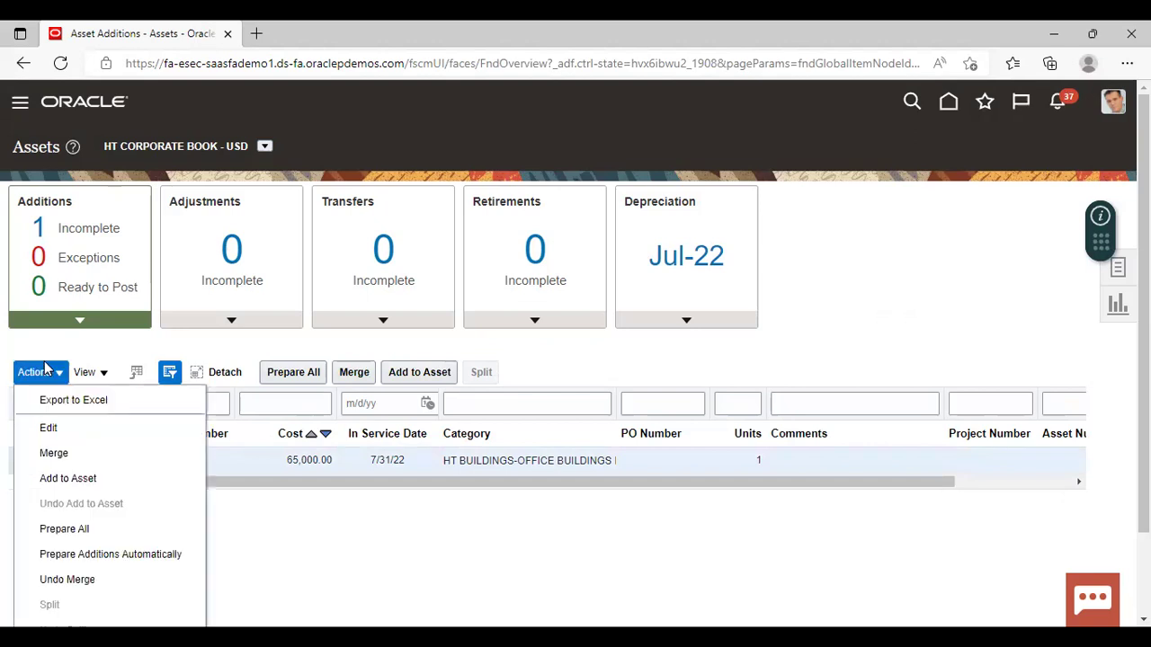
left_click(53, 429)
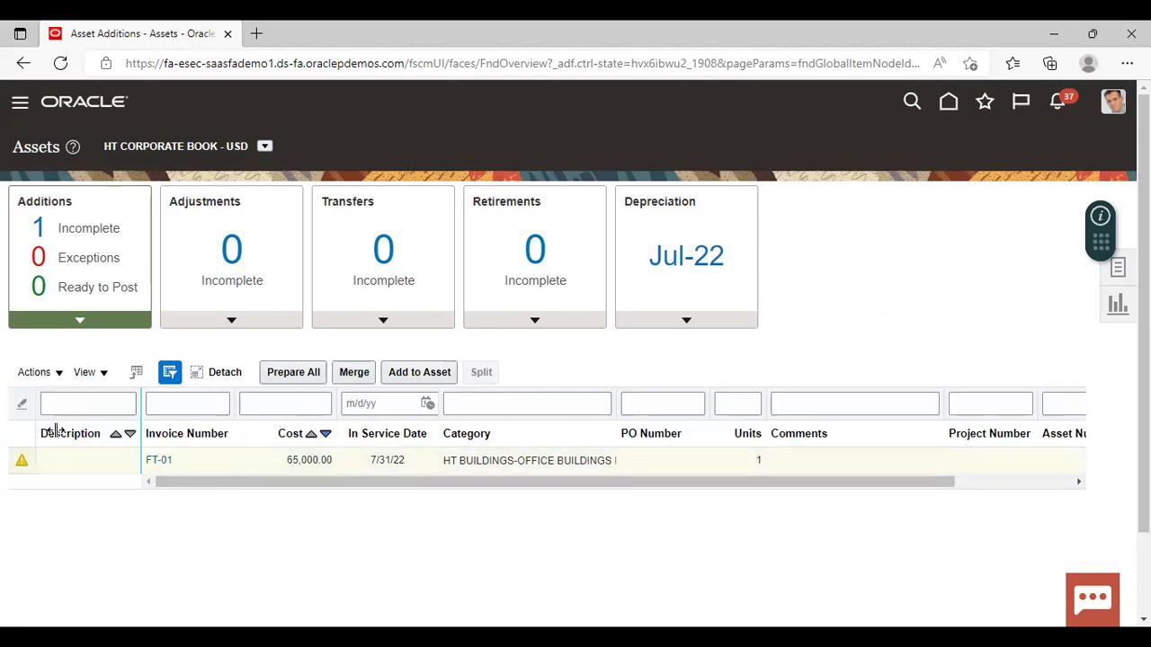
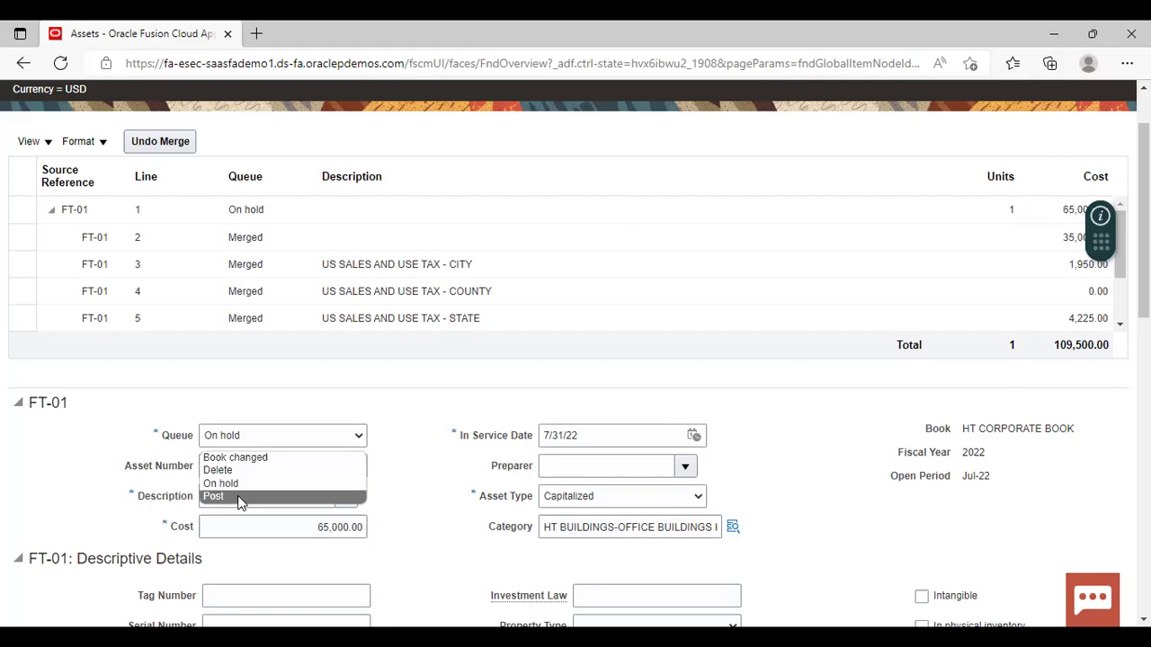
left_click(240, 497)
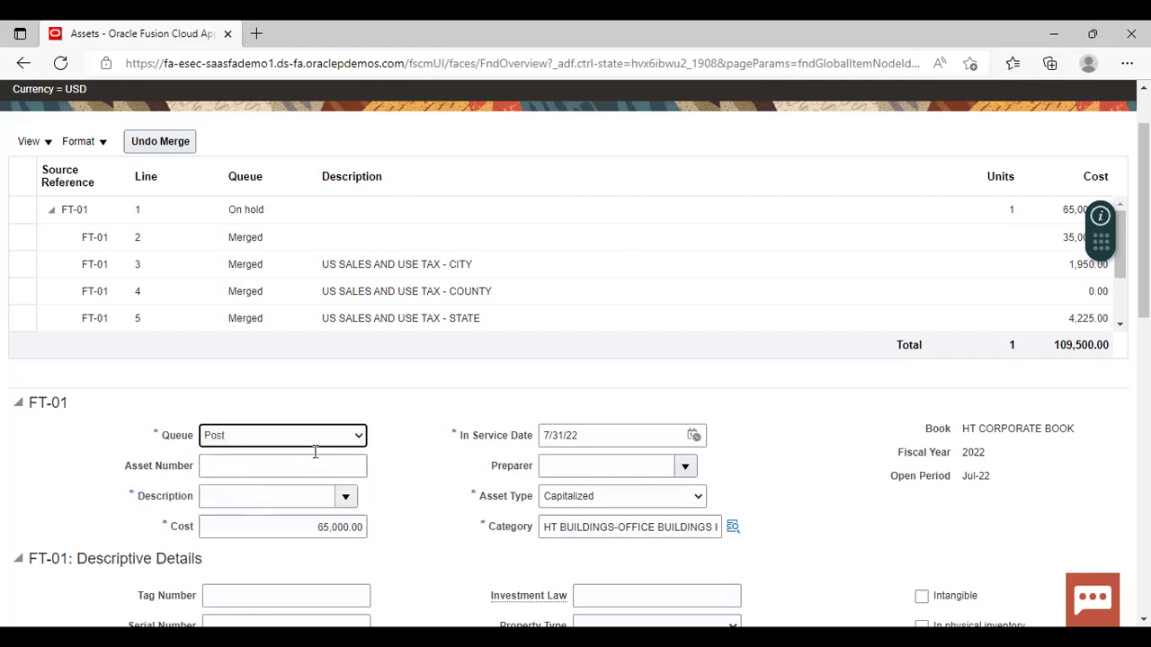
scroll(398, 442, "down", 3)
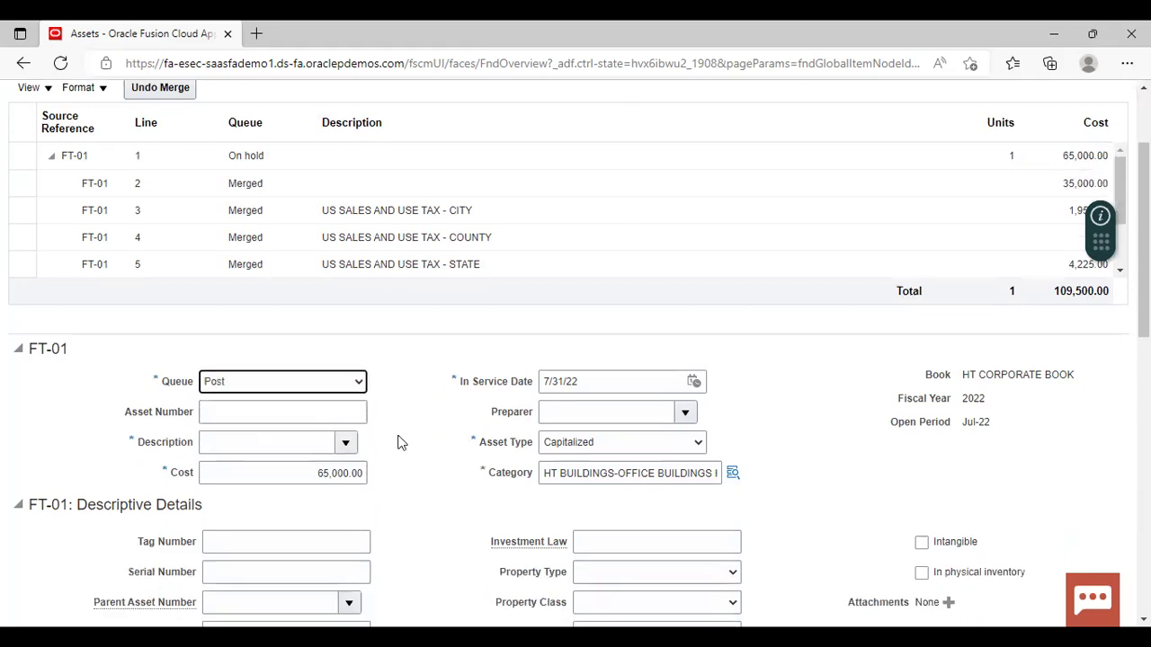
left_click(274, 331)
type("FT-01")
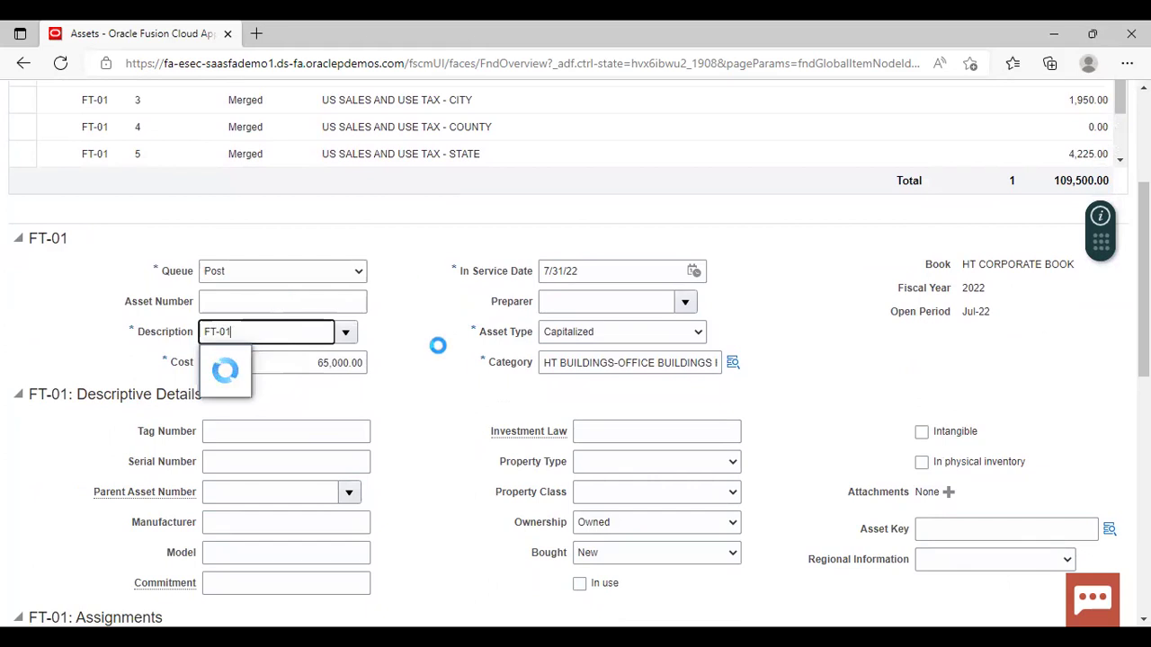
Step: Assign the FT-01 asset the location AUSTRALIA-BE-AUSTIN-OFFICE, choosing country, state/county, city and building segments
scroll(428, 416, "down", 6)
scroll(427, 416, "down", 3)
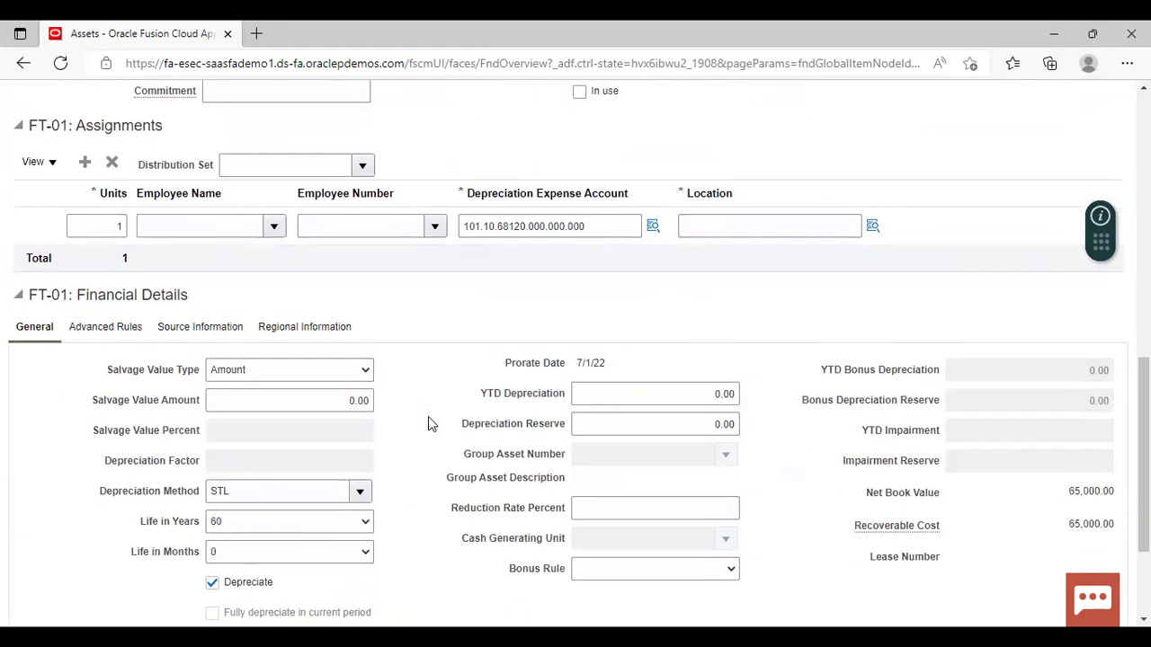
left_click(872, 227)
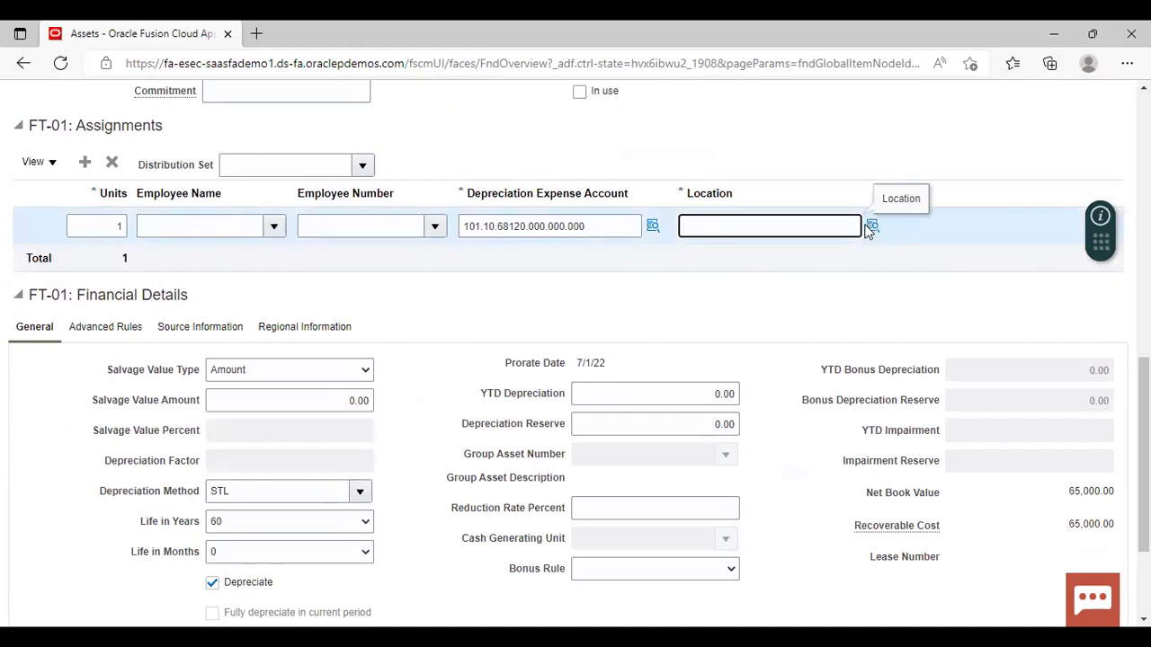
left_click(873, 223)
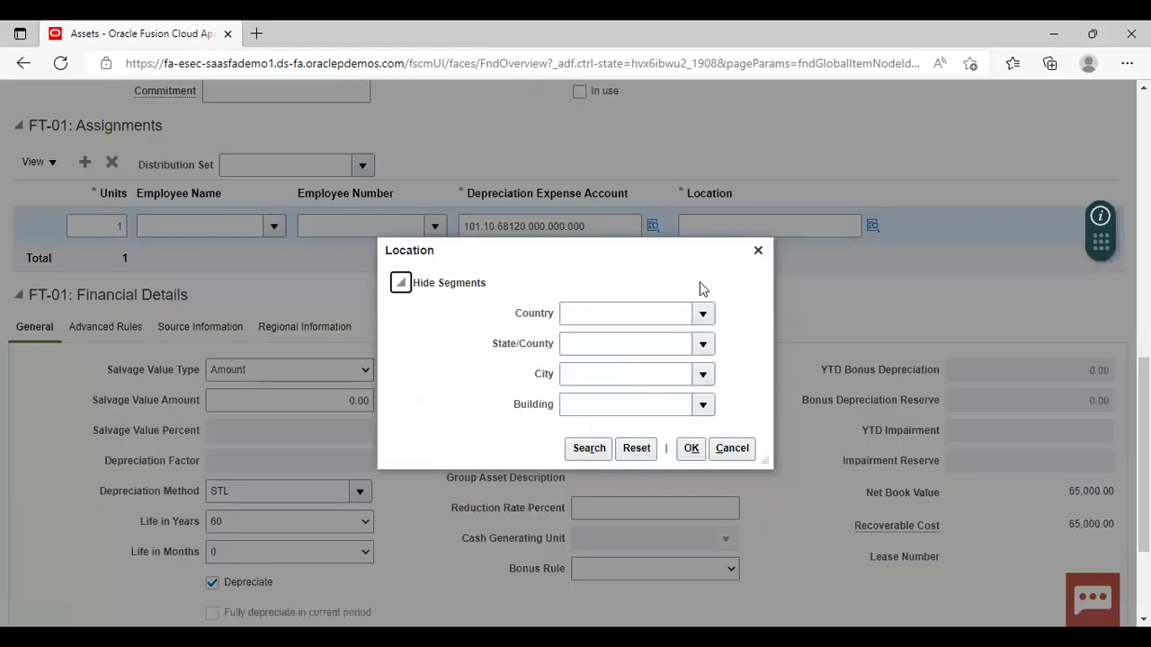
left_click(705, 315)
left_click(644, 352)
left_click(701, 343)
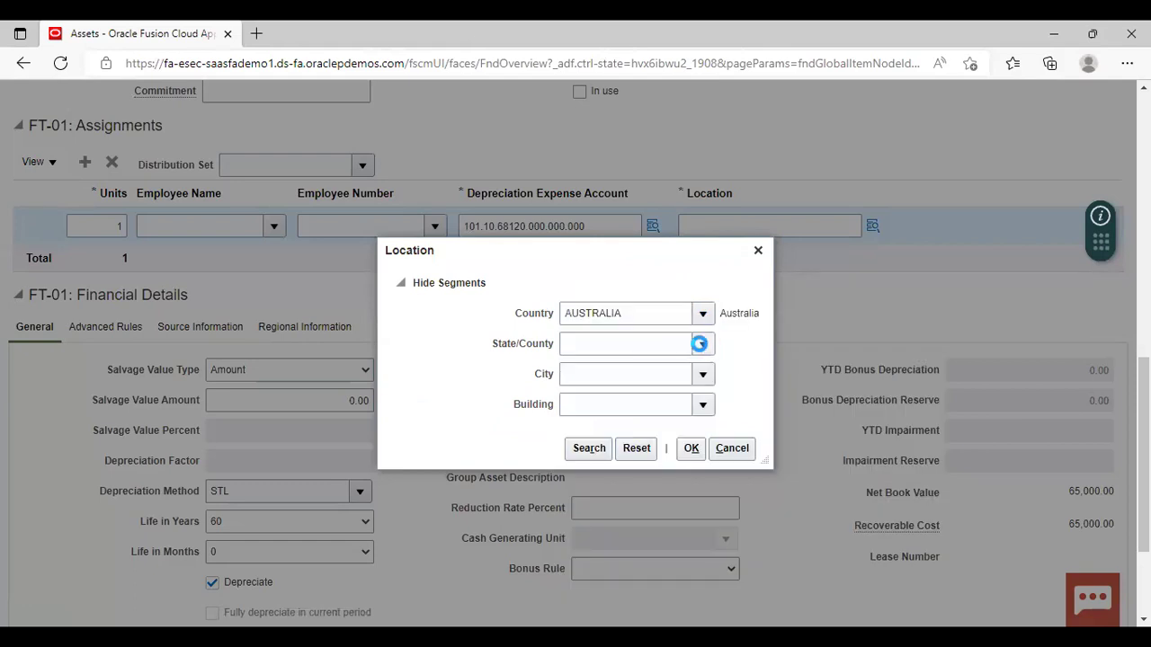
left_click(638, 406)
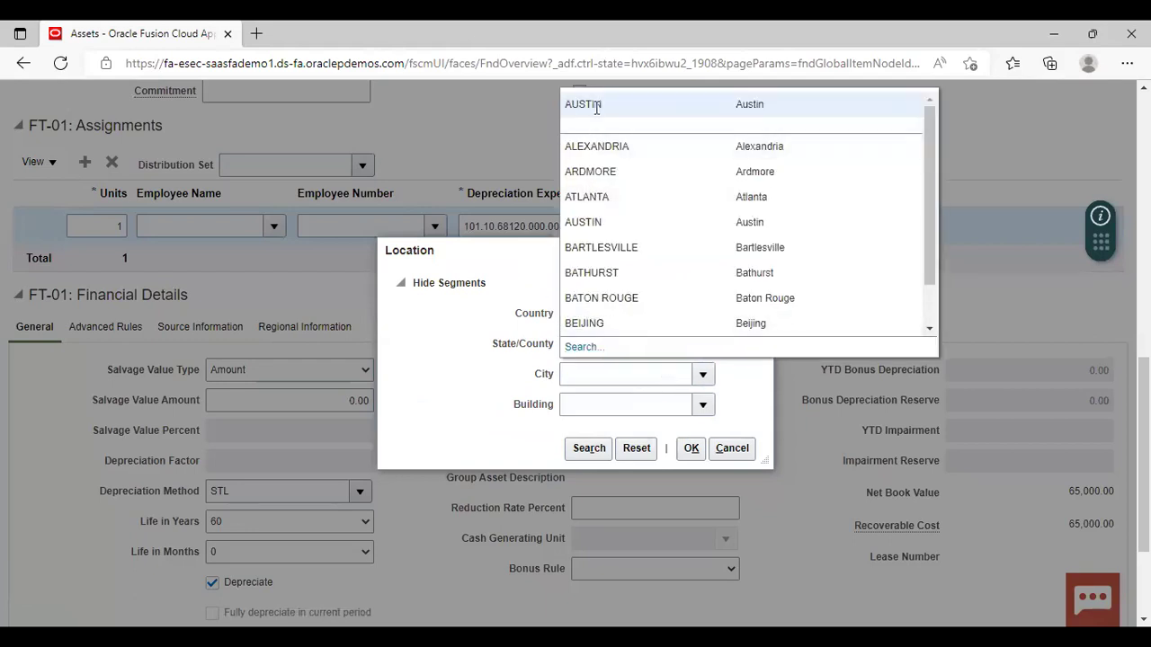
left_click(687, 348)
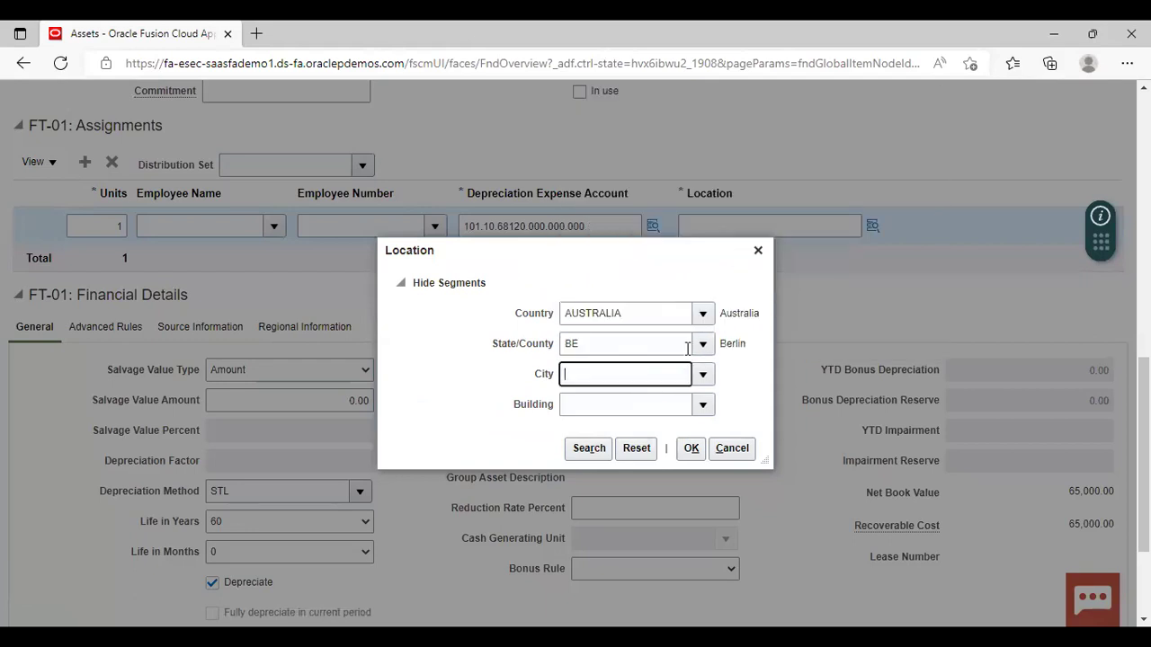
left_click(703, 405)
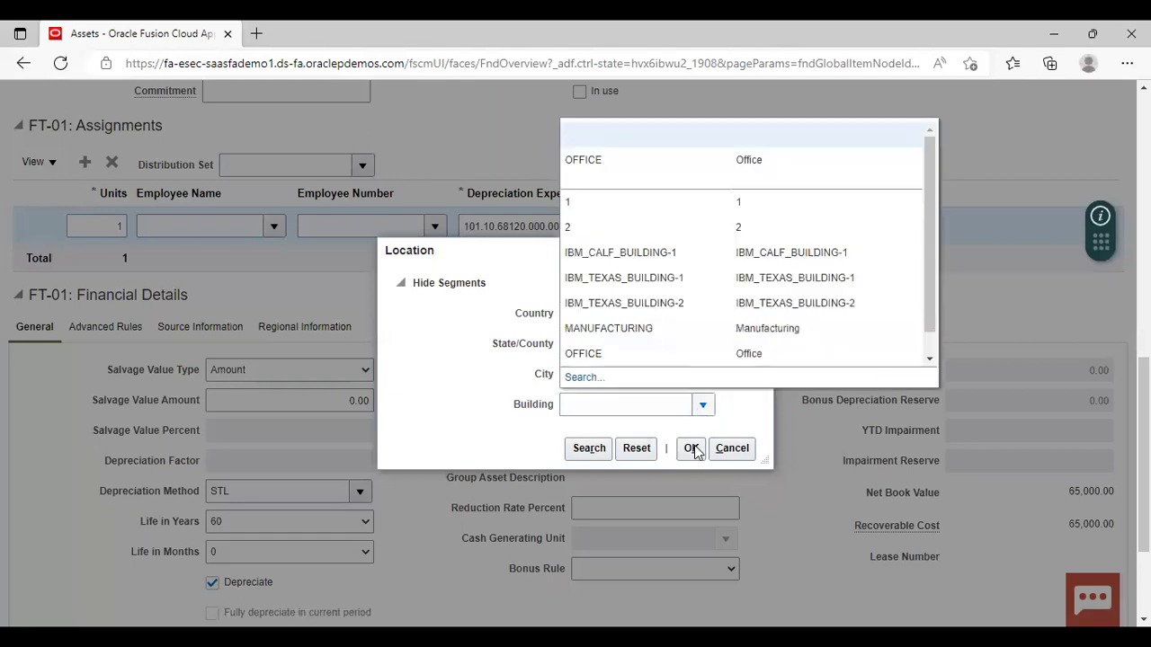
left_click(596, 159)
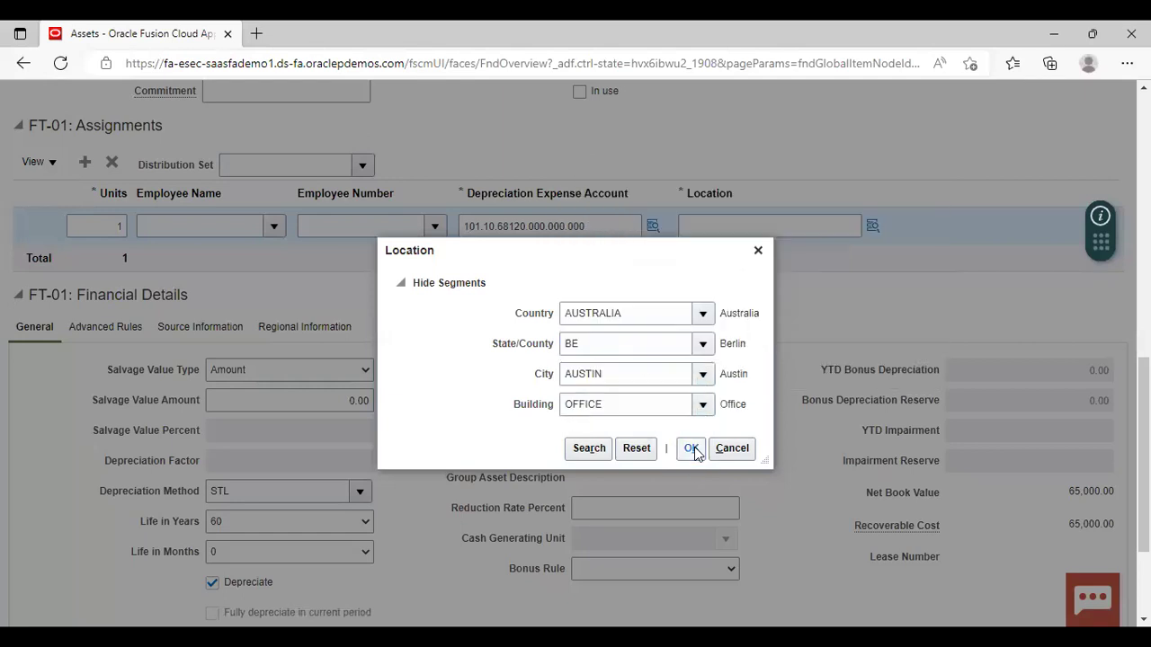
left_click(691, 448)
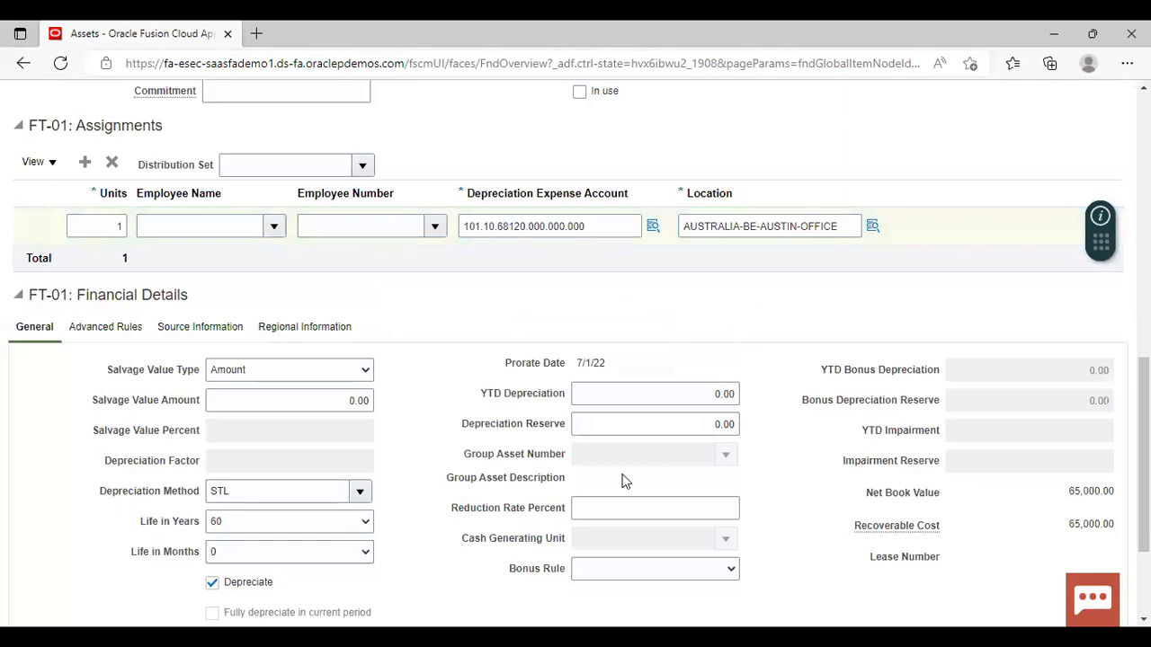
Step: Save the edited FT-01 source line and close it
scroll(626, 481, "up", 2)
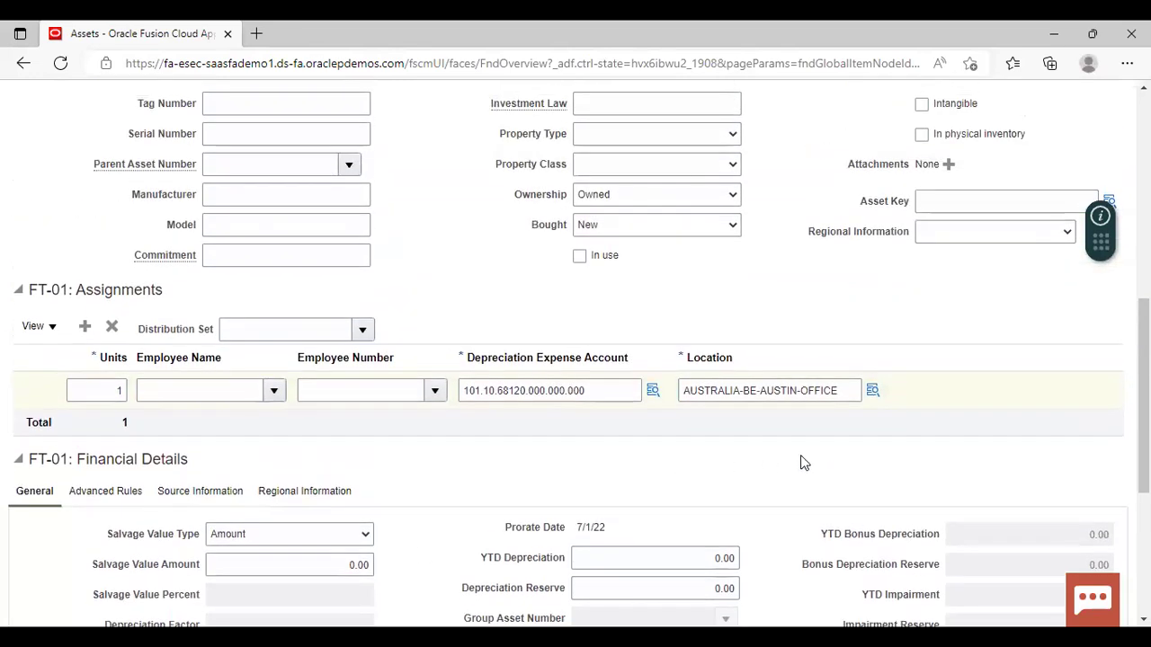
scroll(804, 464, "up", 6)
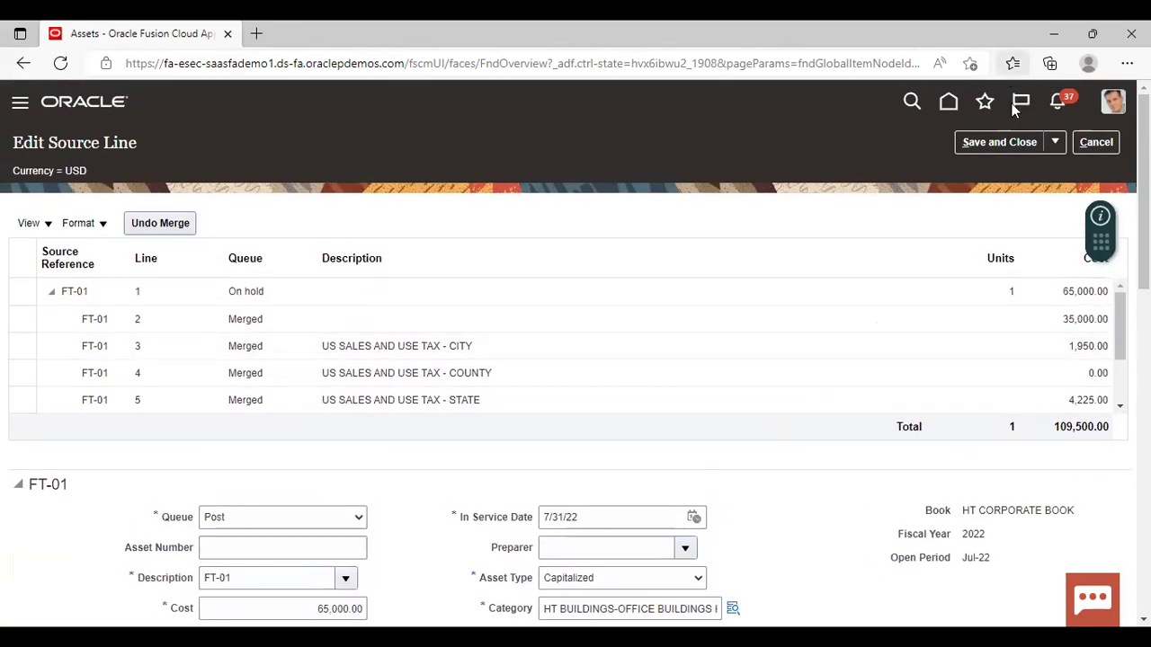
left_click(1012, 141)
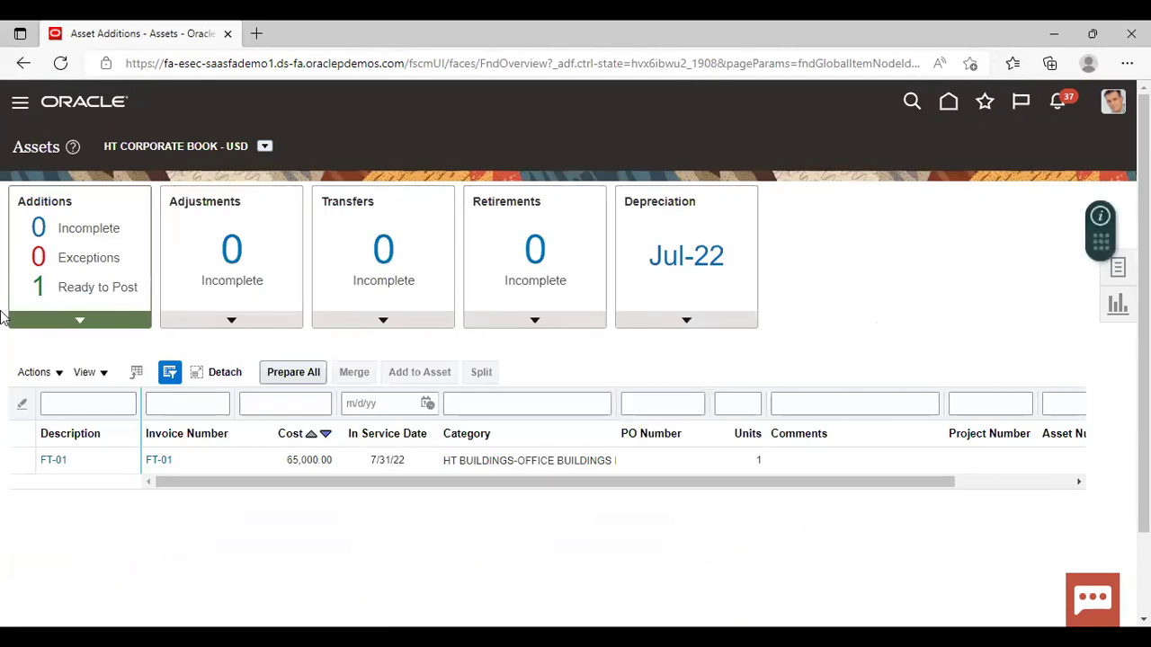
Step: List the additions that are ready to post, post them all, and dismiss the confirmation message
left_click(52, 321)
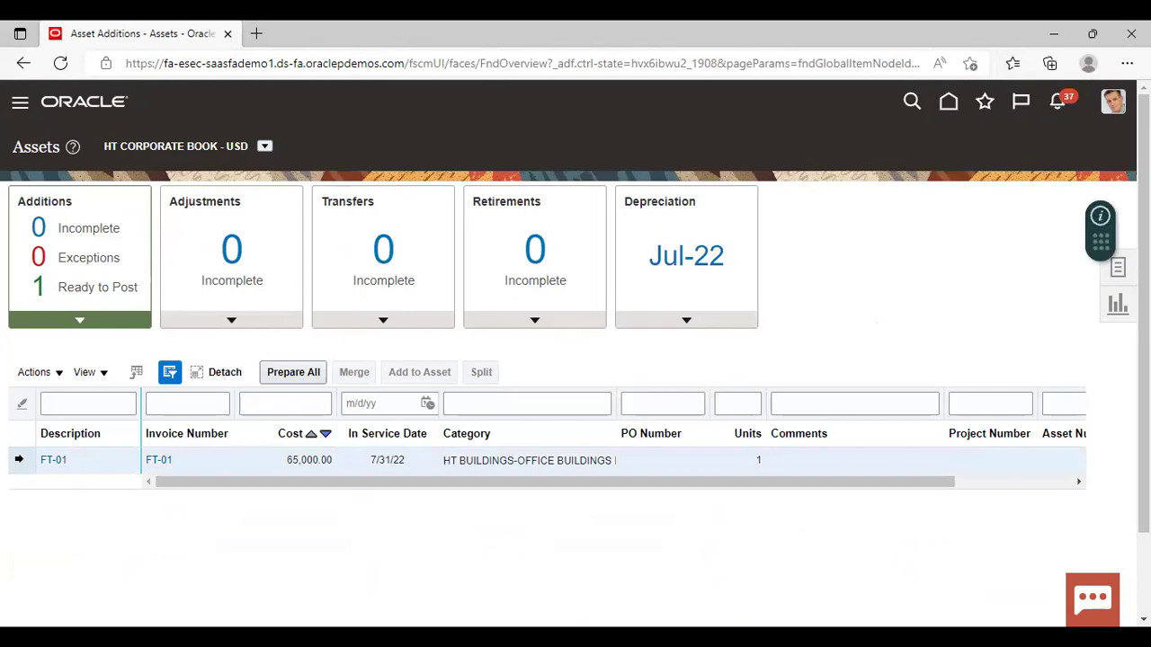
left_click(88, 286)
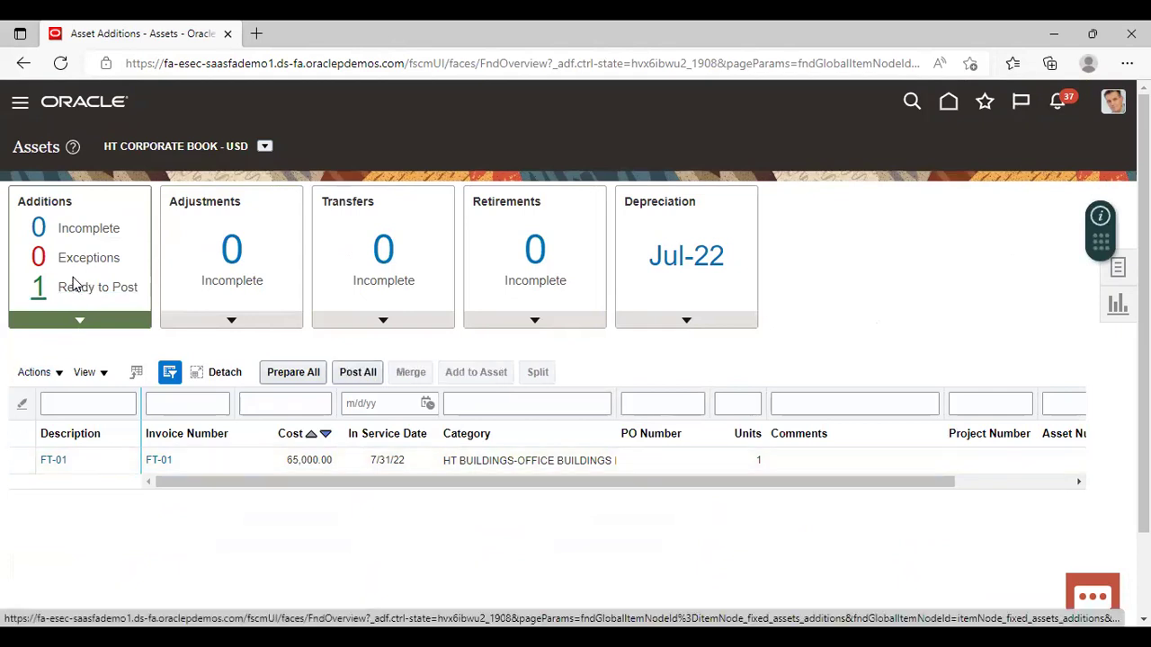
left_click(71, 288)
left_click(350, 373)
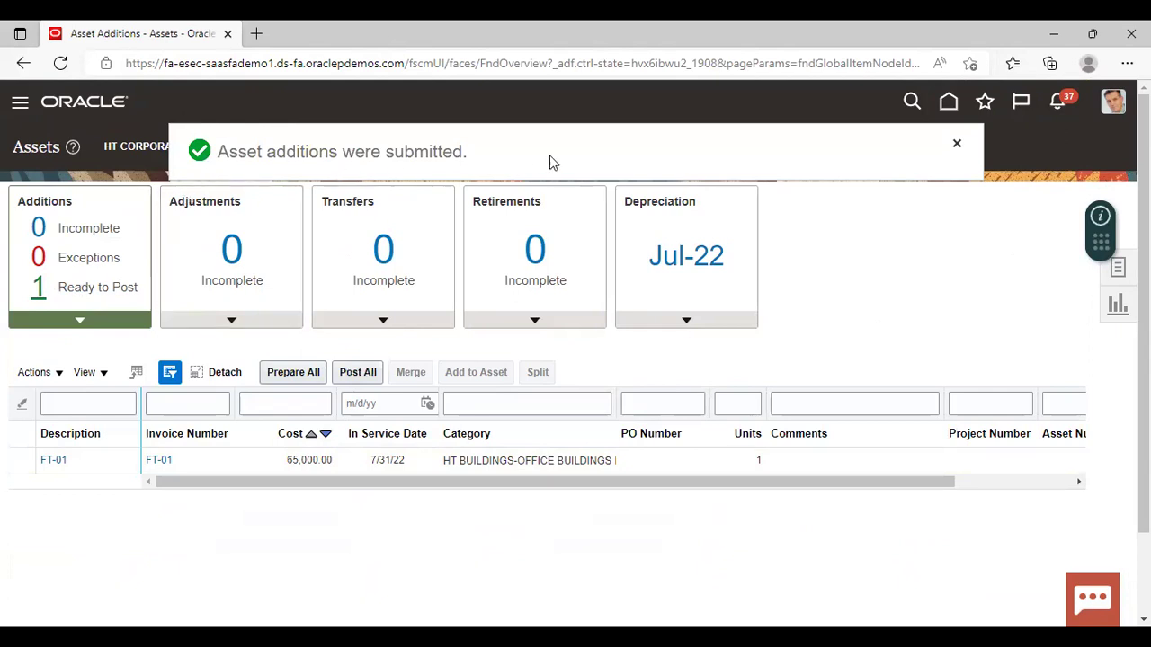
left_click(955, 141)
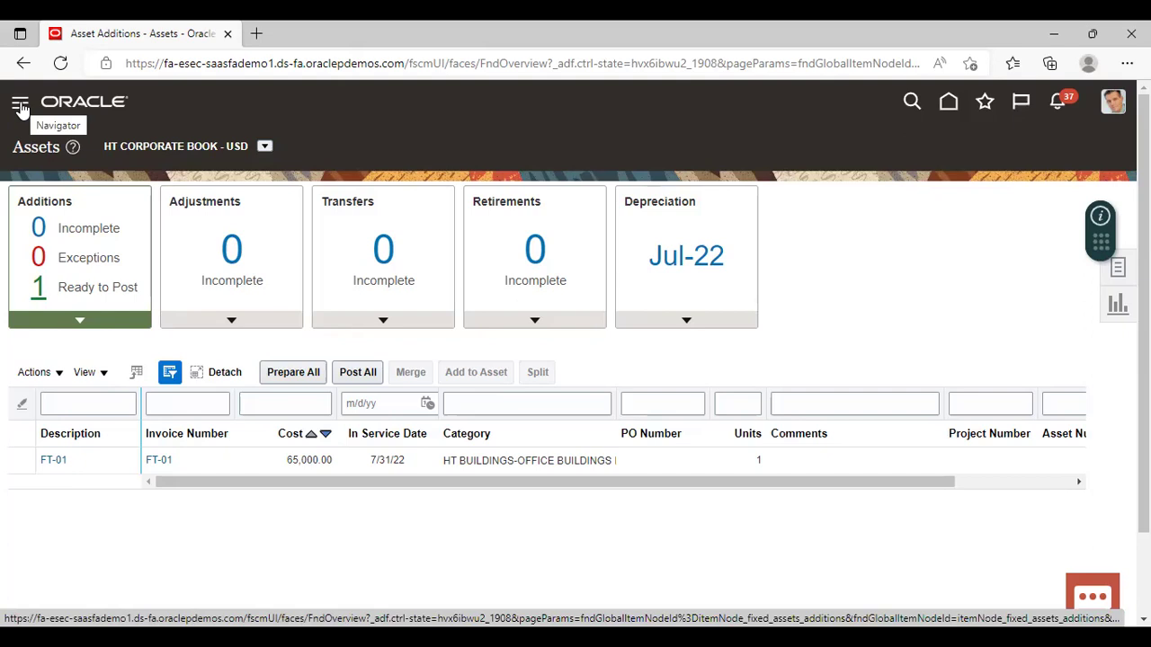
Step: Open Asset Inquiry under Fixed Assets to view the recent additions in HT CORPORATE BOOK
left_click(19, 106)
scroll(216, 389, "down", 5)
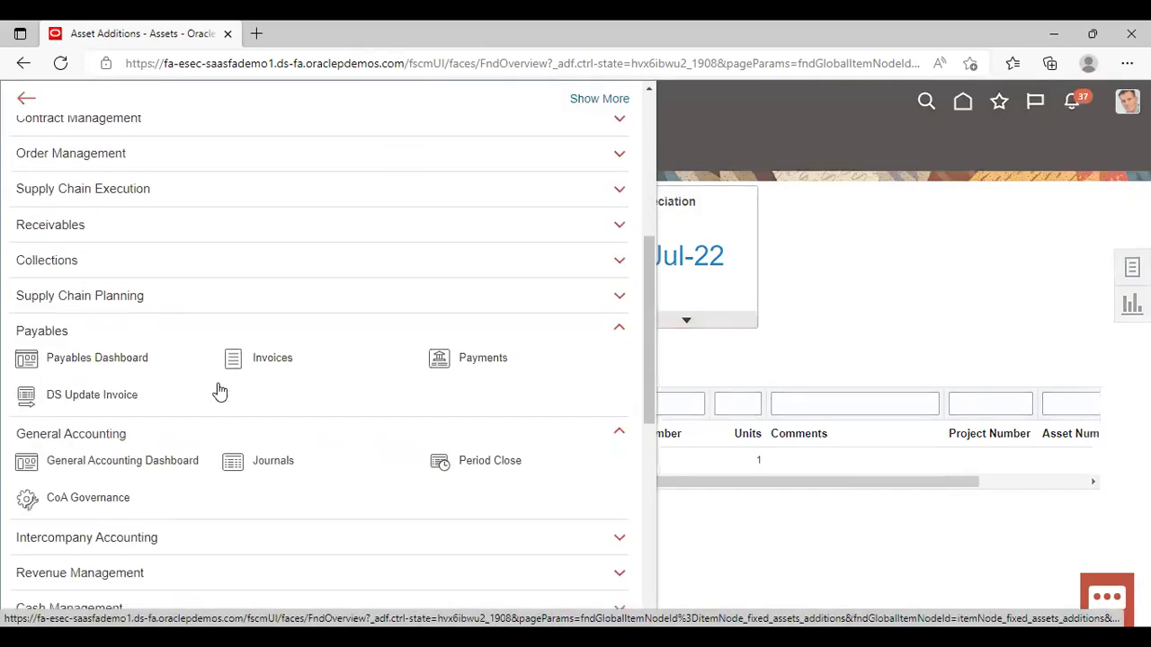
scroll(267, 424, "down", 3)
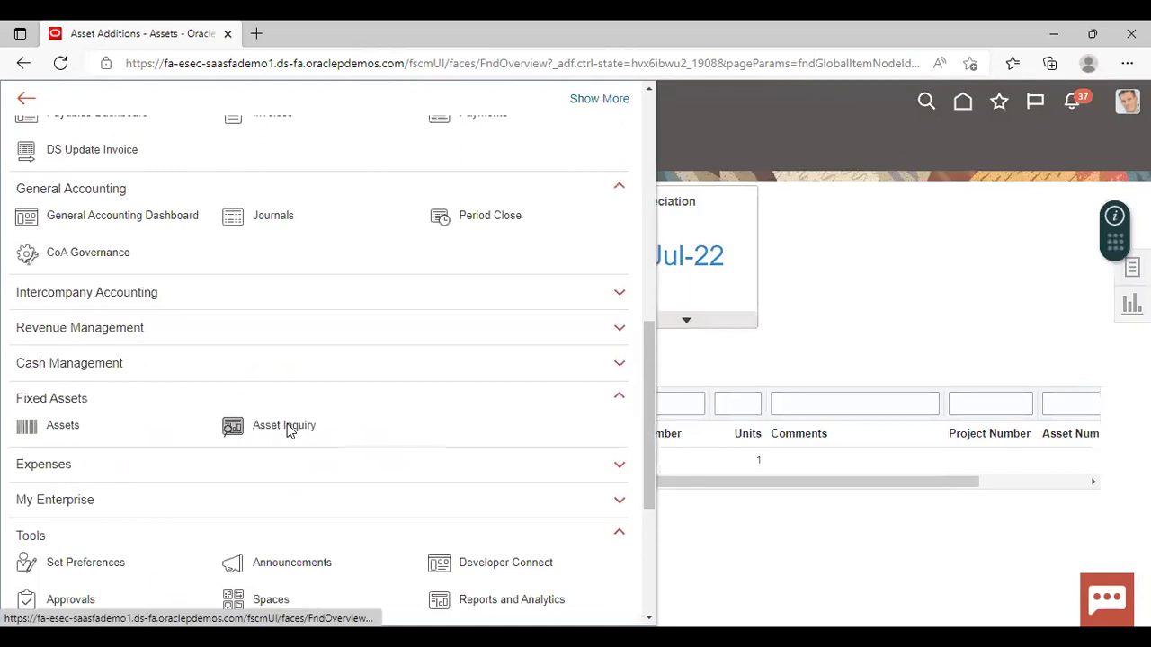
left_click(284, 426)
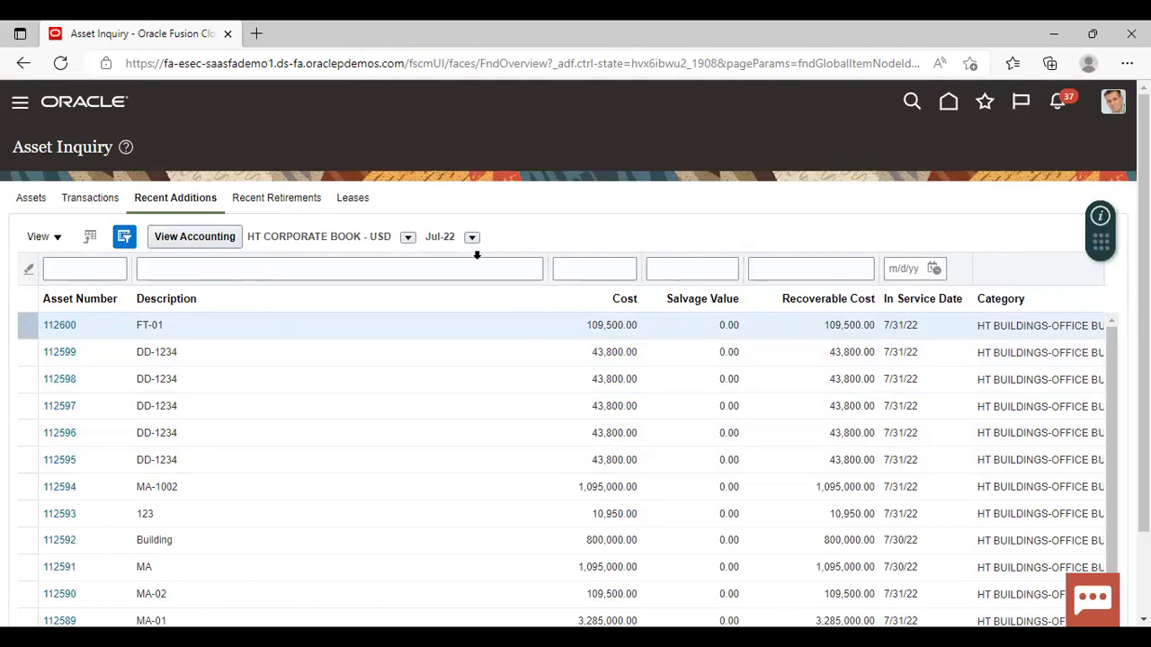
Step: Go to the Payables Invoices work area and start creating a new invoice
left_click(20, 105)
scroll(417, 280, "down", 5)
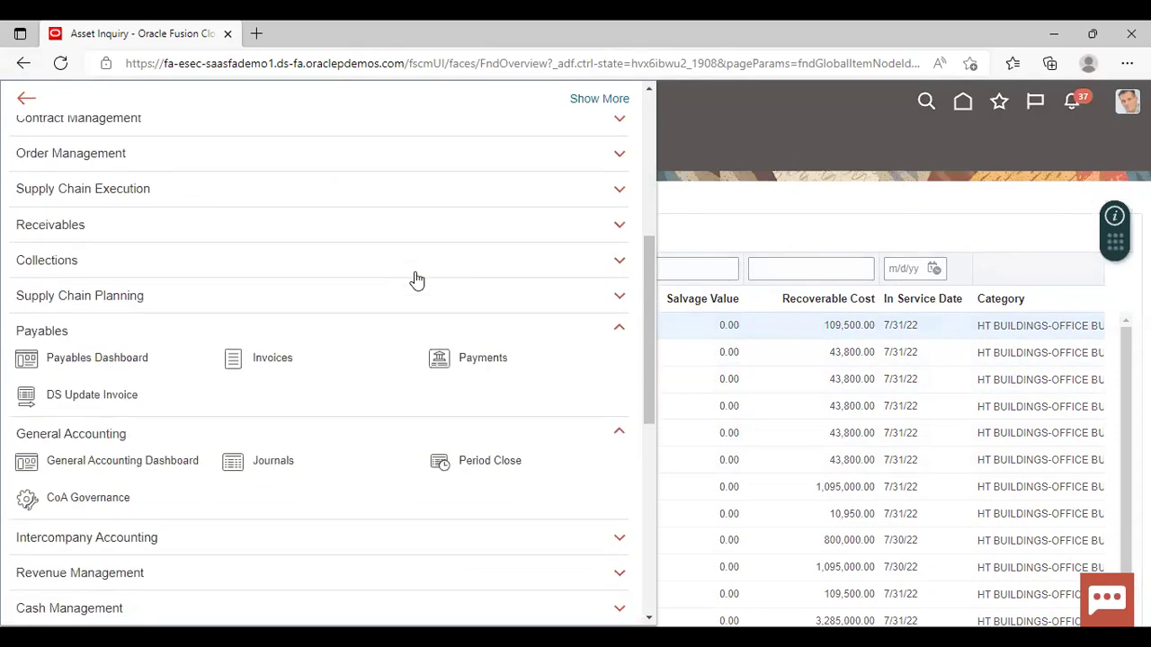
scroll(416, 280, "down", 3)
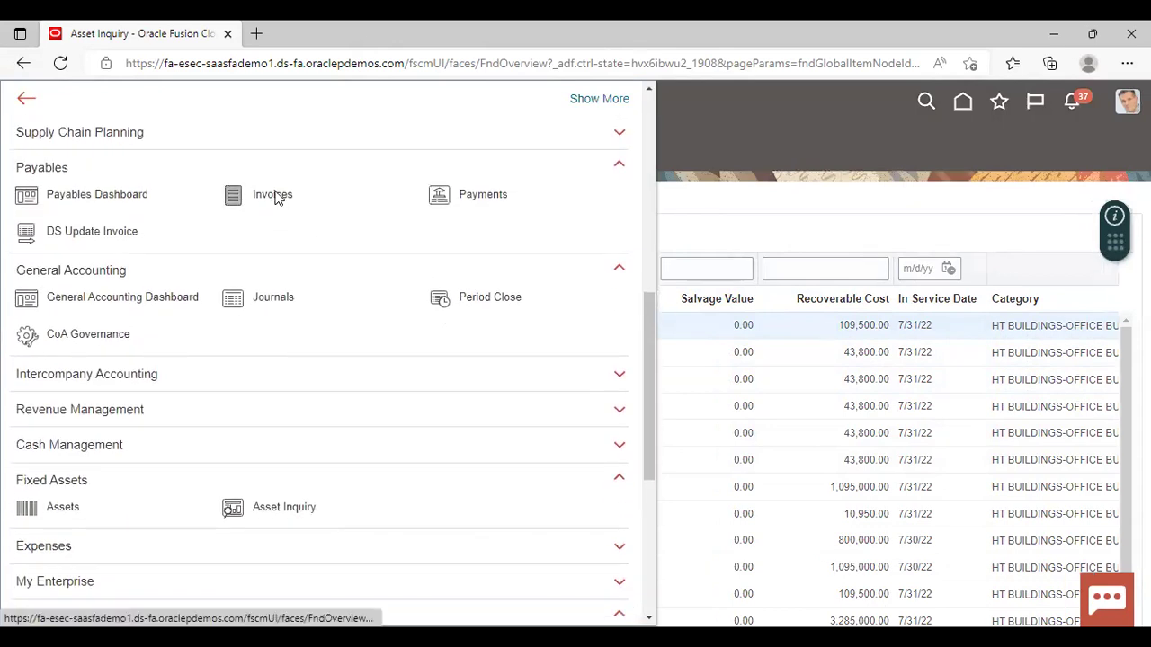
left_click(275, 196)
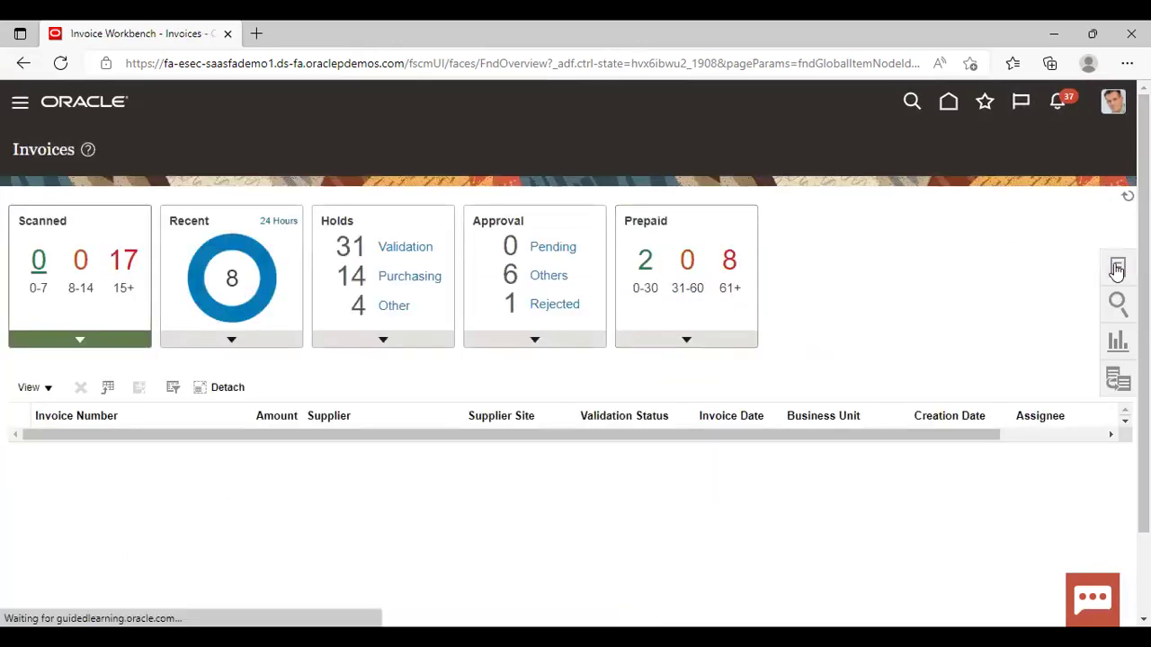
left_click(1117, 269)
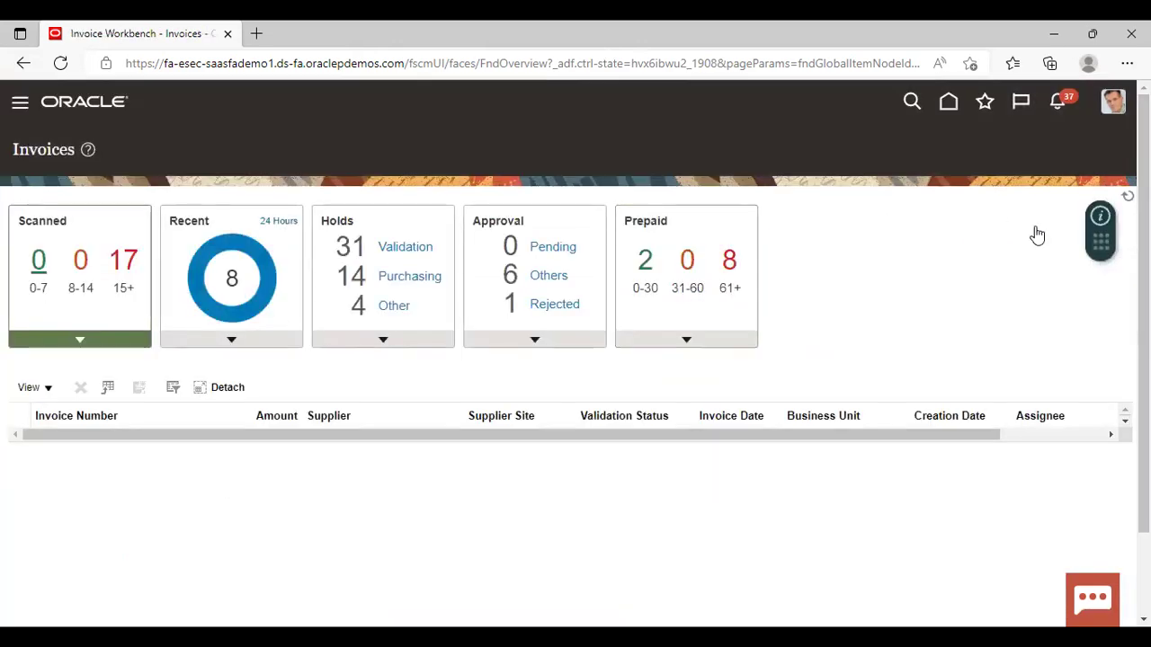
left_click(1010, 156)
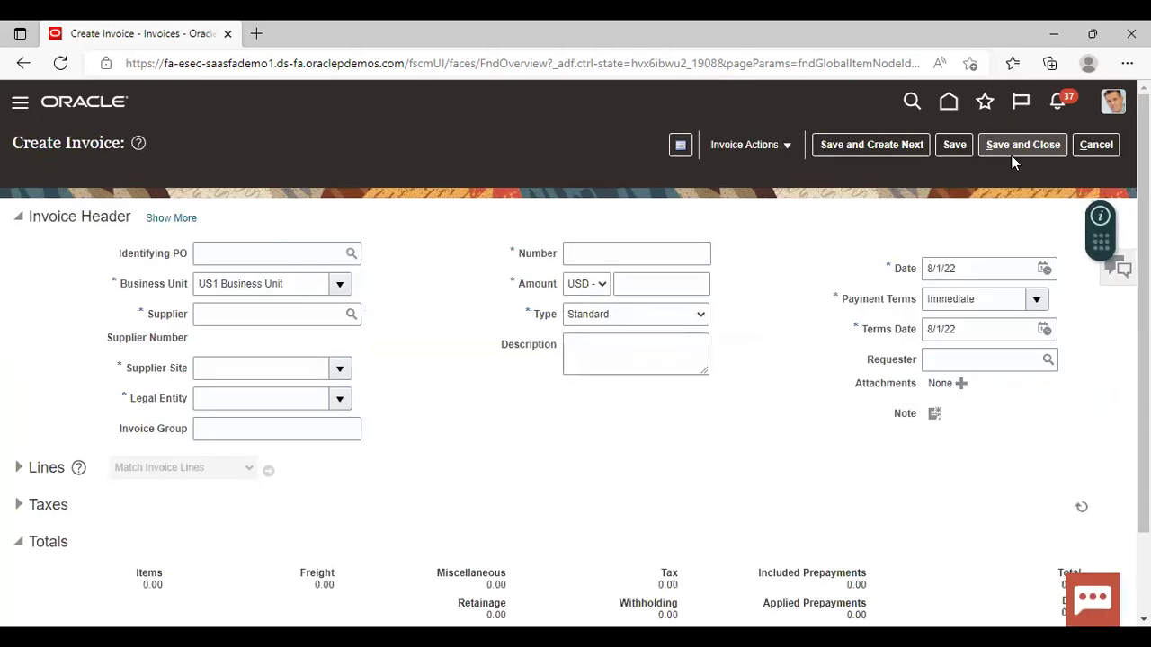
Step: Fill in the invoice header with supplier Dell Inc., number FT-02 and amount 219000 USD
left_click(293, 317)
type("Dell")
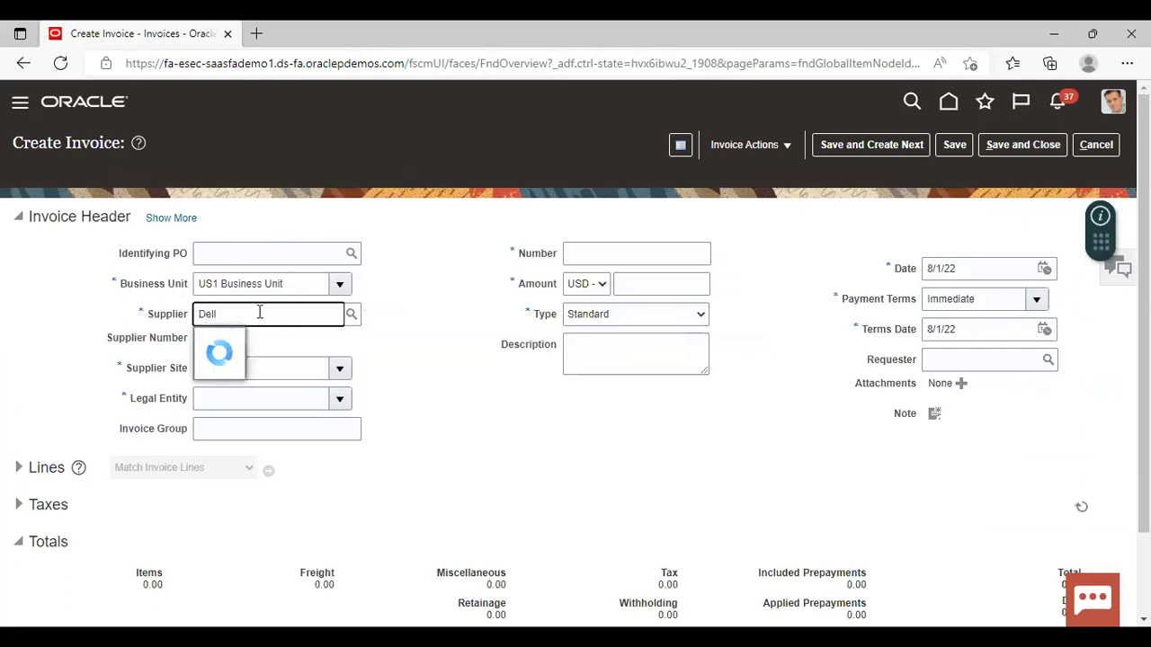
left_click(253, 347)
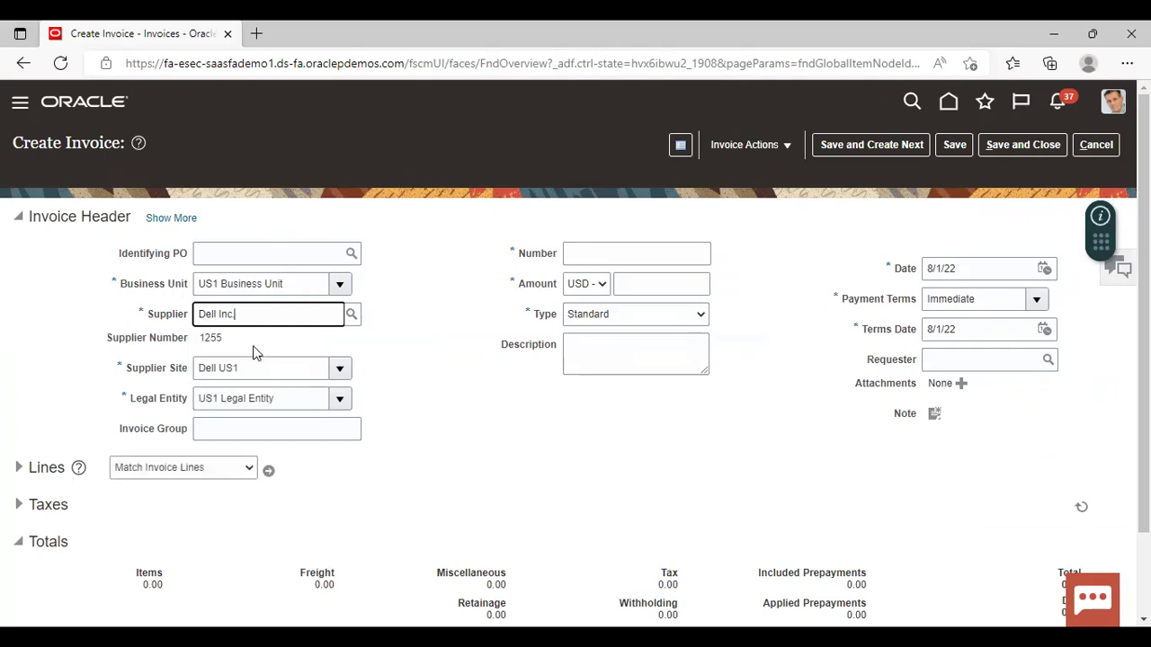
left_click(625, 257)
type("FT-02")
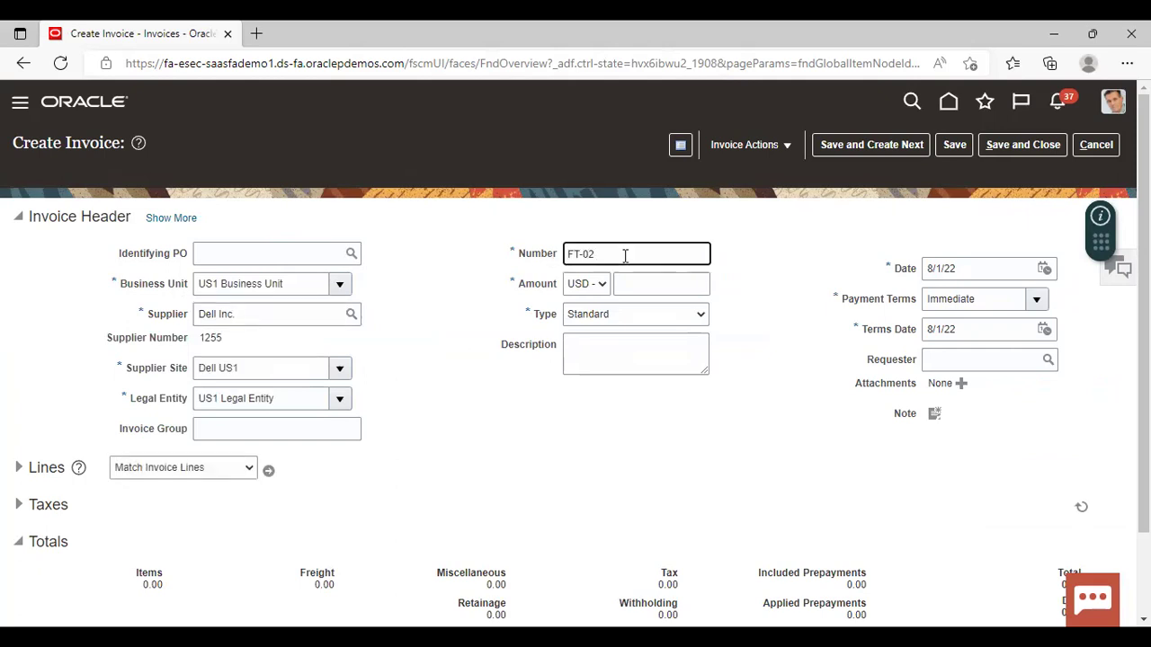
left_click(632, 281)
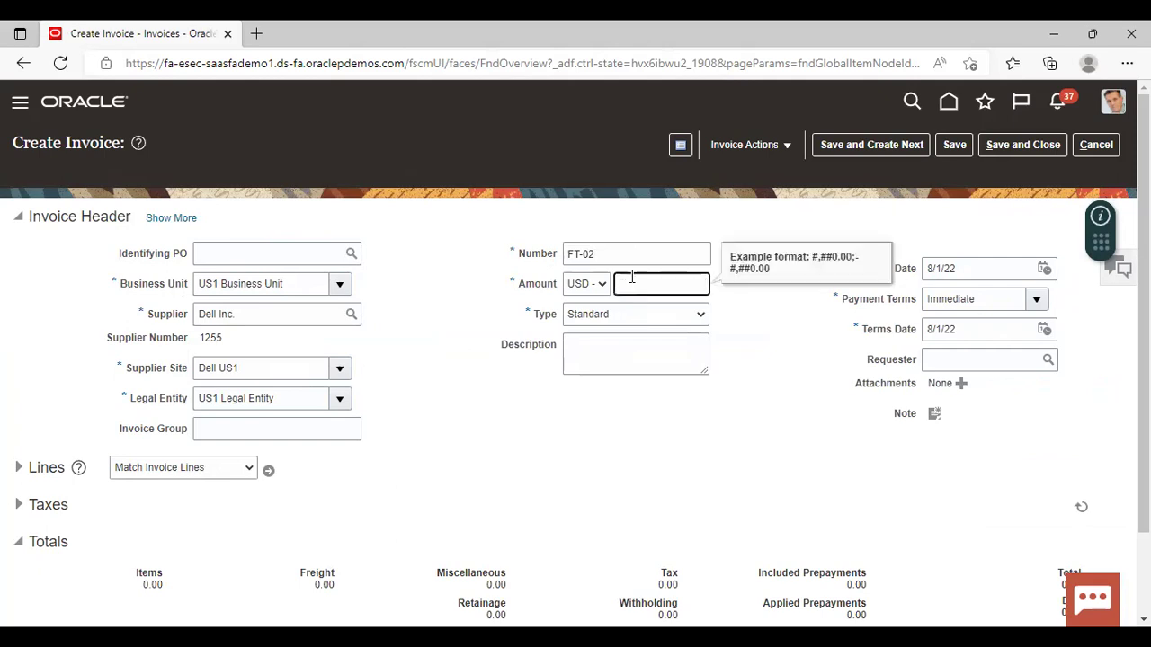
type("219000")
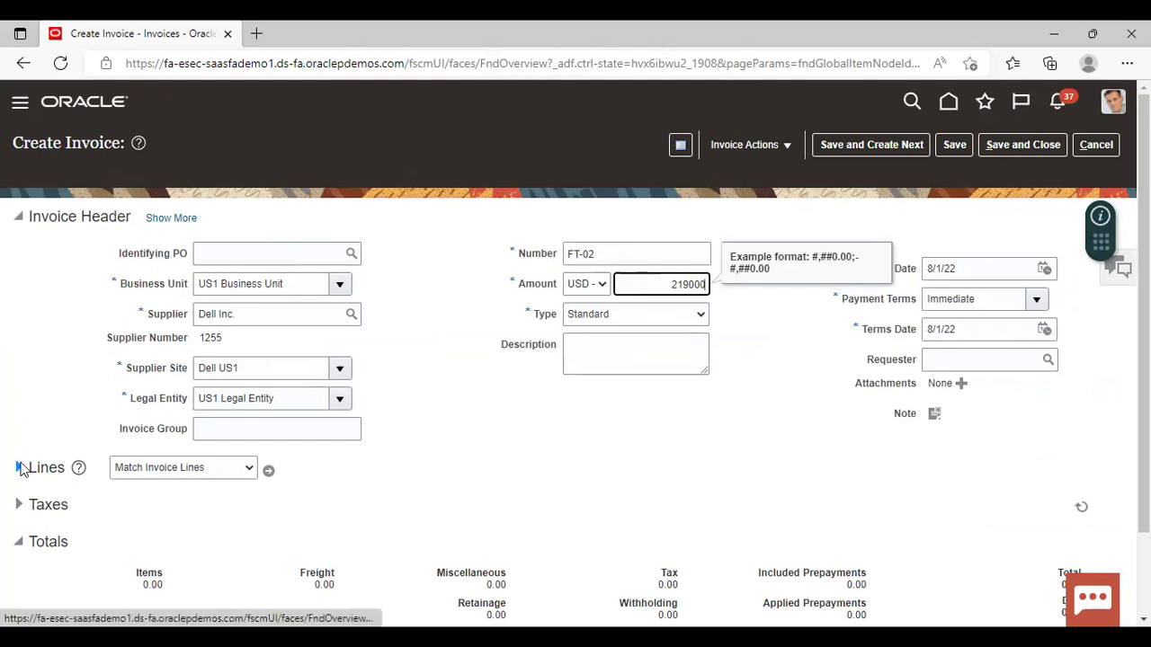
Step: Enter invoice line 1 as an Item of 200000 with a distribution combination using account 15910 Asset Clearing
left_click(20, 469)
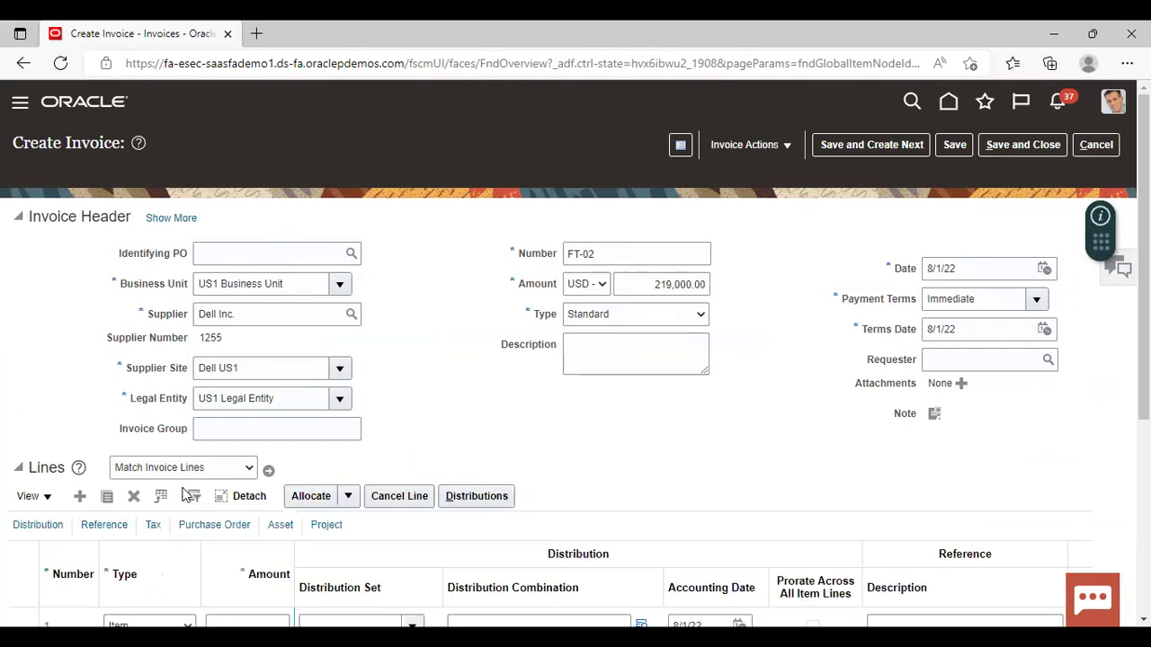
scroll(184, 495, "down", 2)
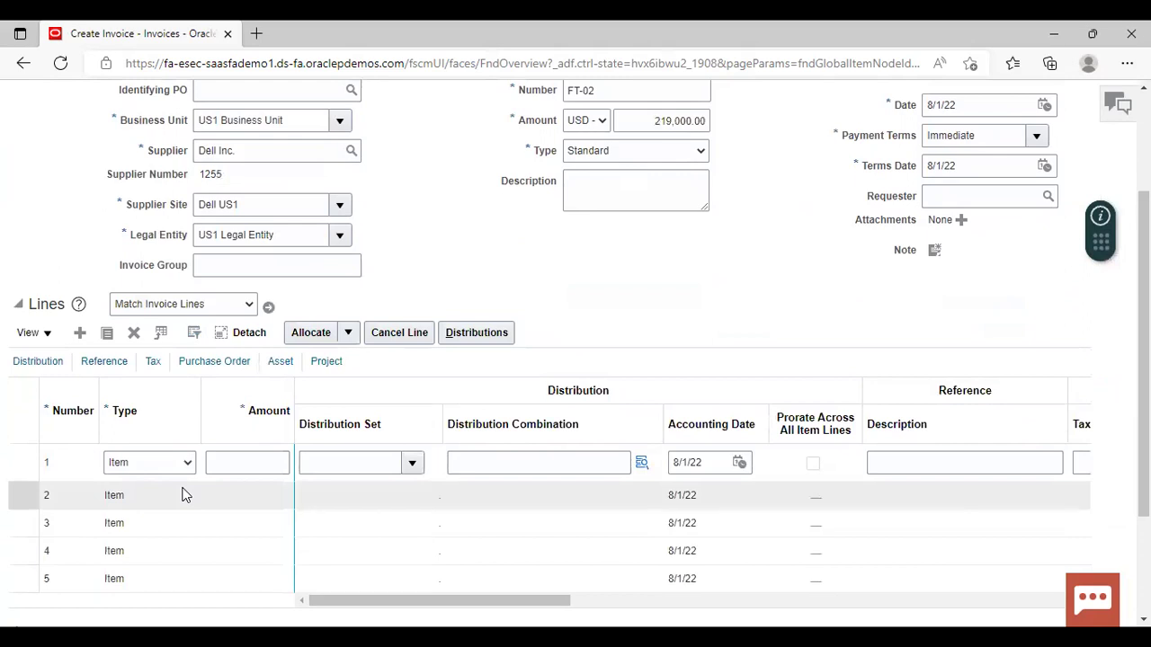
left_click(234, 464)
type("20000")
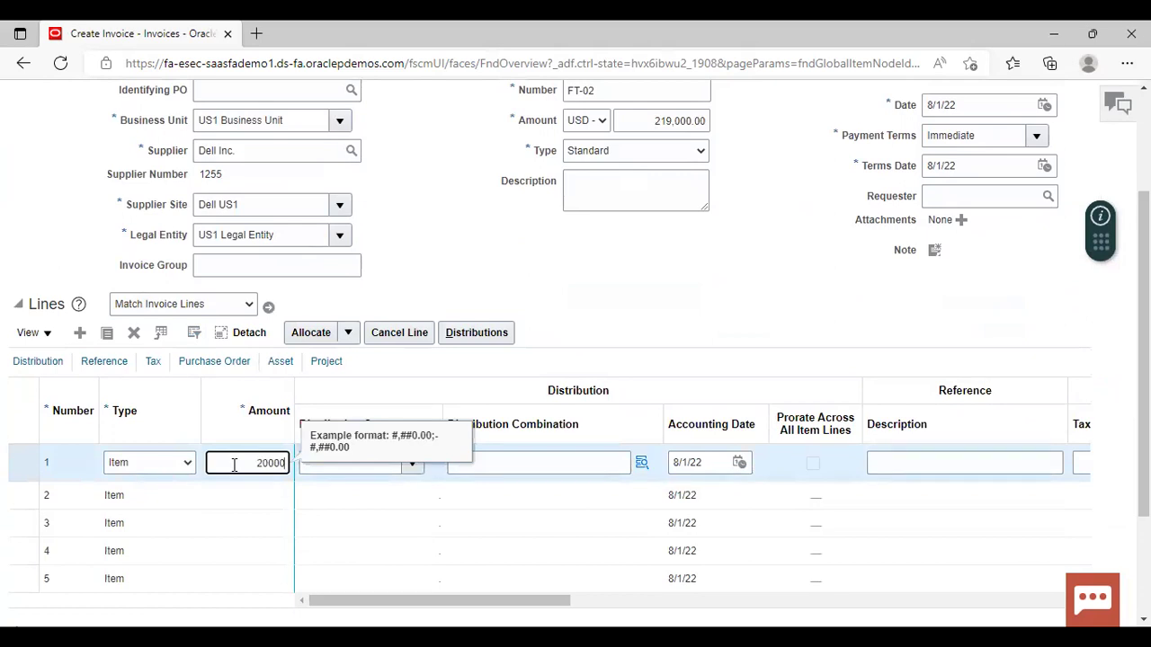
type("0")
left_click(641, 463)
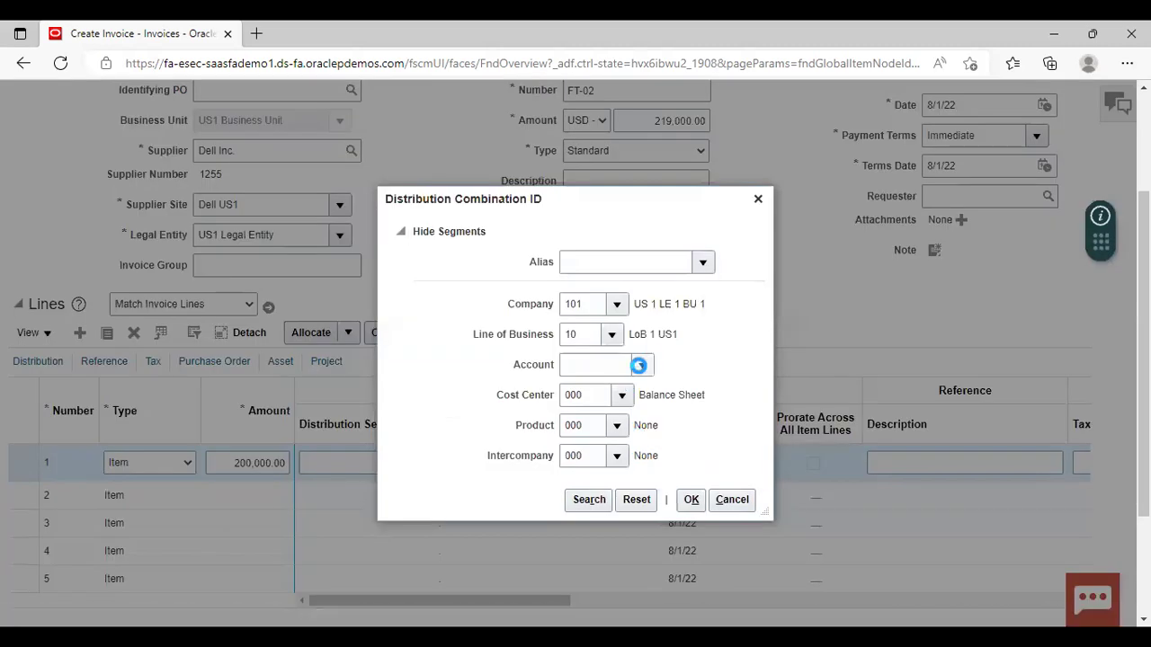
left_click(644, 364)
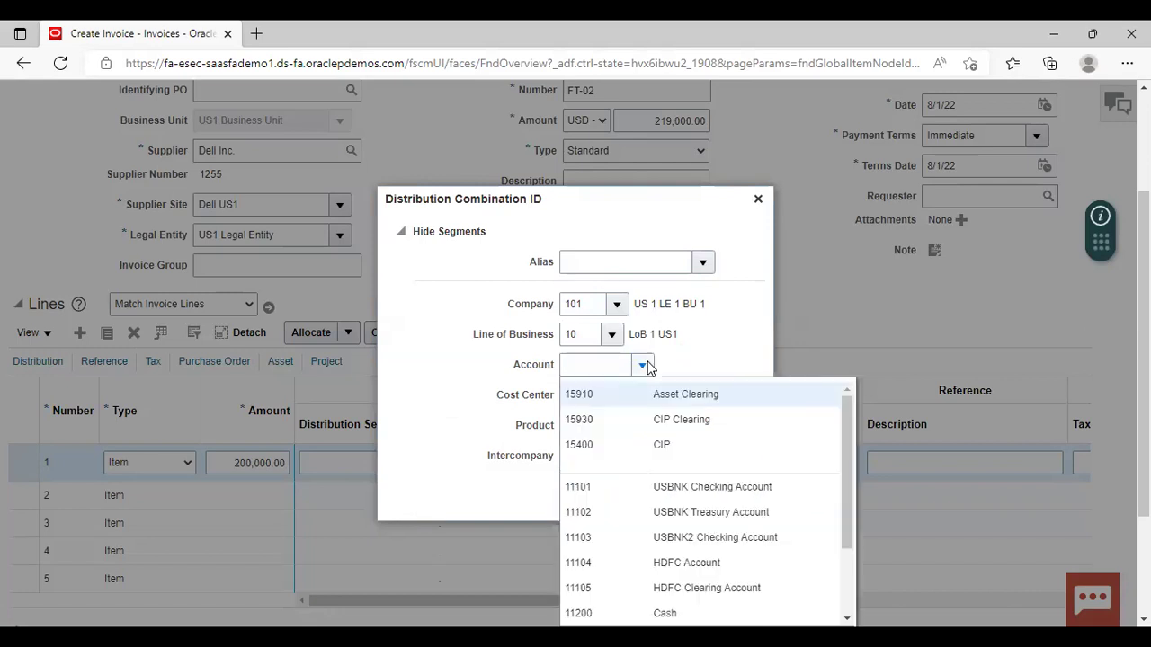
left_click(662, 392)
left_click(687, 502)
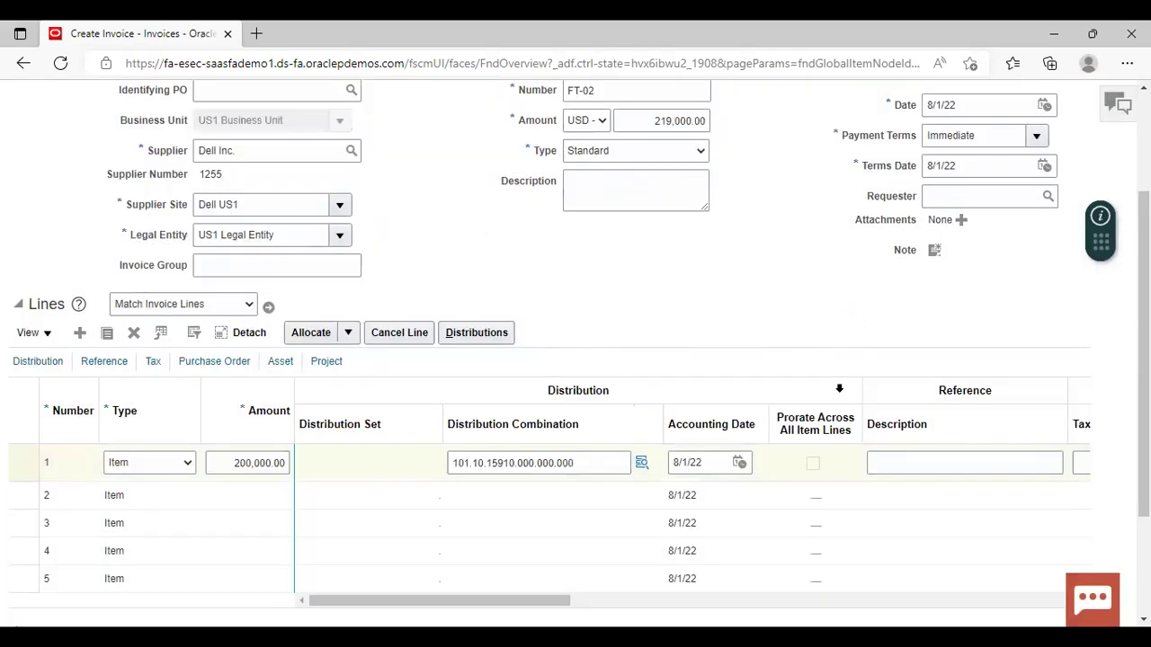
Step: Validate invoice FT-02, dismissing the duplicate-invoice warning and running the validation again
scroll(840, 381, "up", 2)
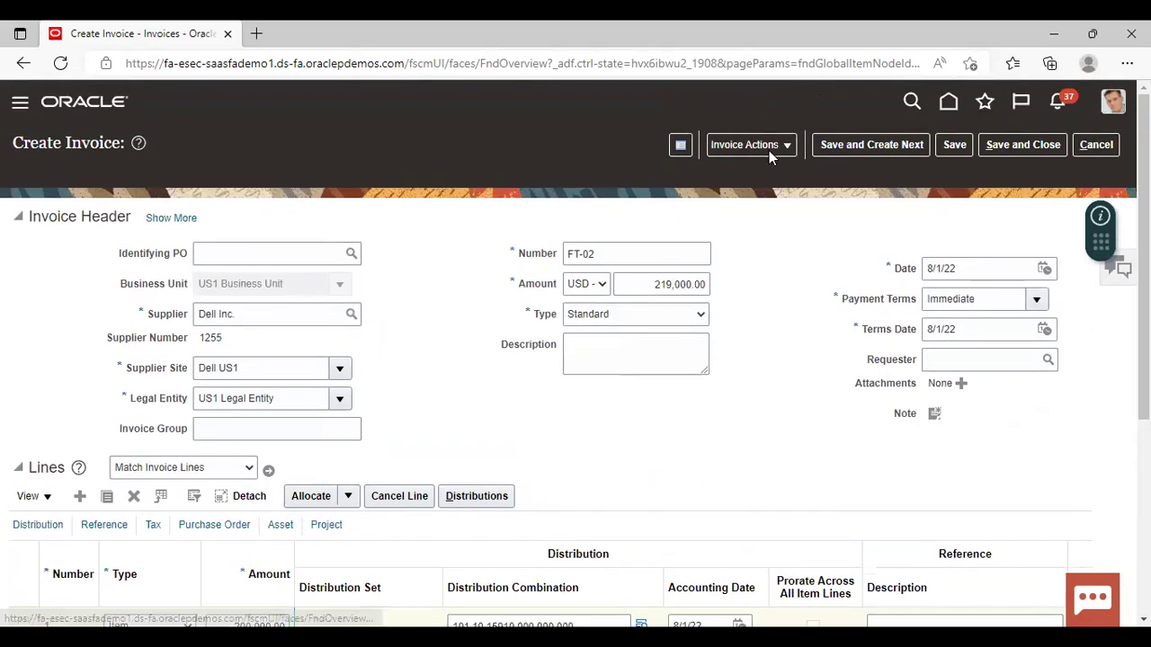
left_click(766, 146)
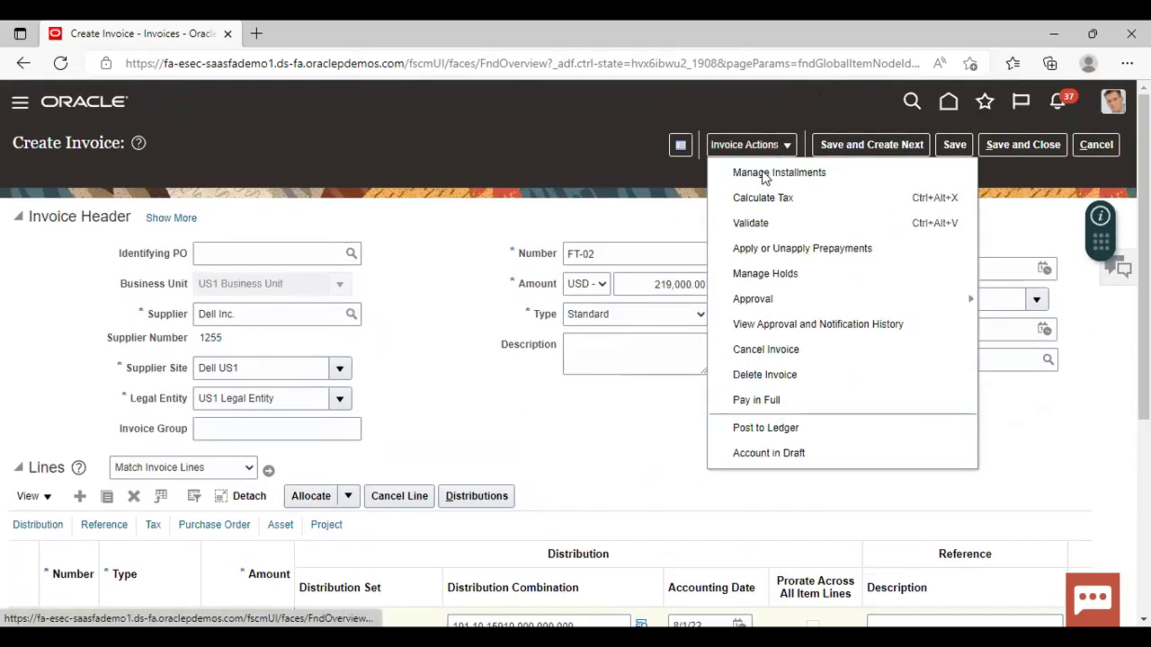
left_click(750, 225)
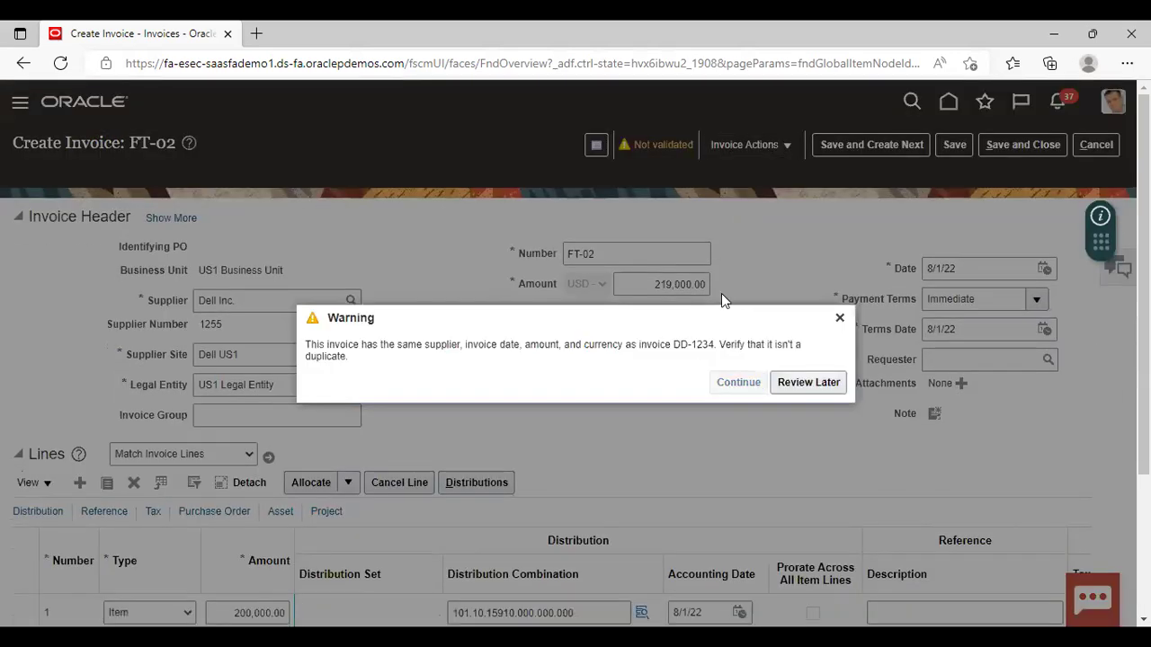
key("Return")
left_click(775, 144)
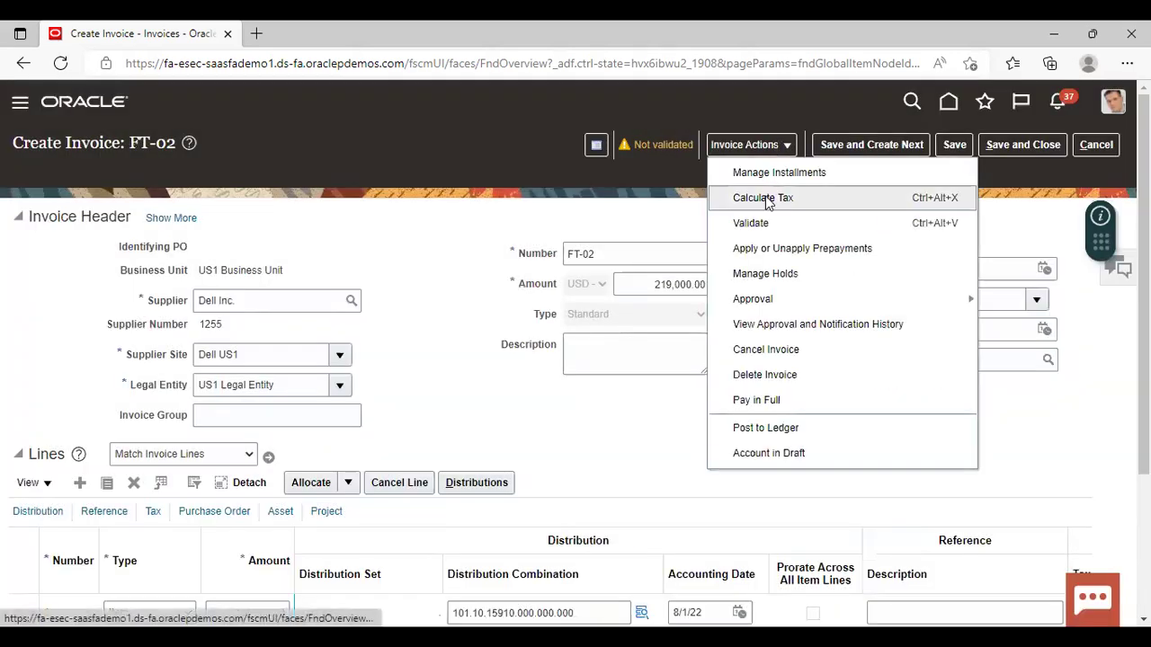
left_click(750, 224)
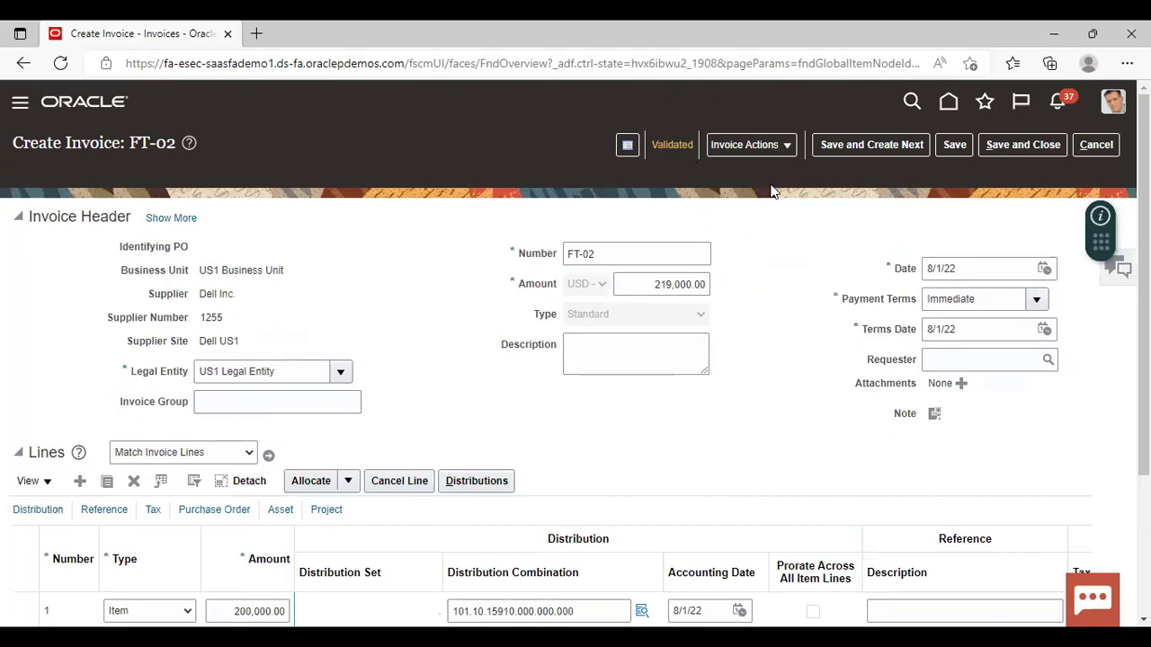
Step: Post invoice FT-02 to the ledger, dismiss the accounting confirmation, and save and close the invoice
left_click(776, 142)
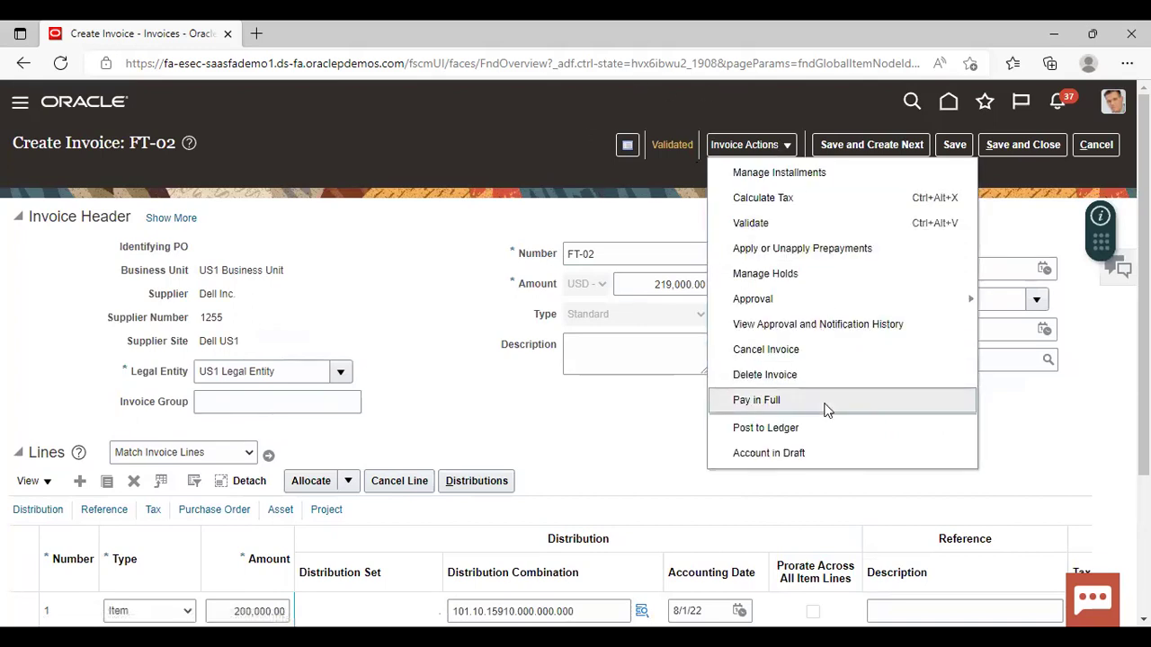
left_click(812, 430)
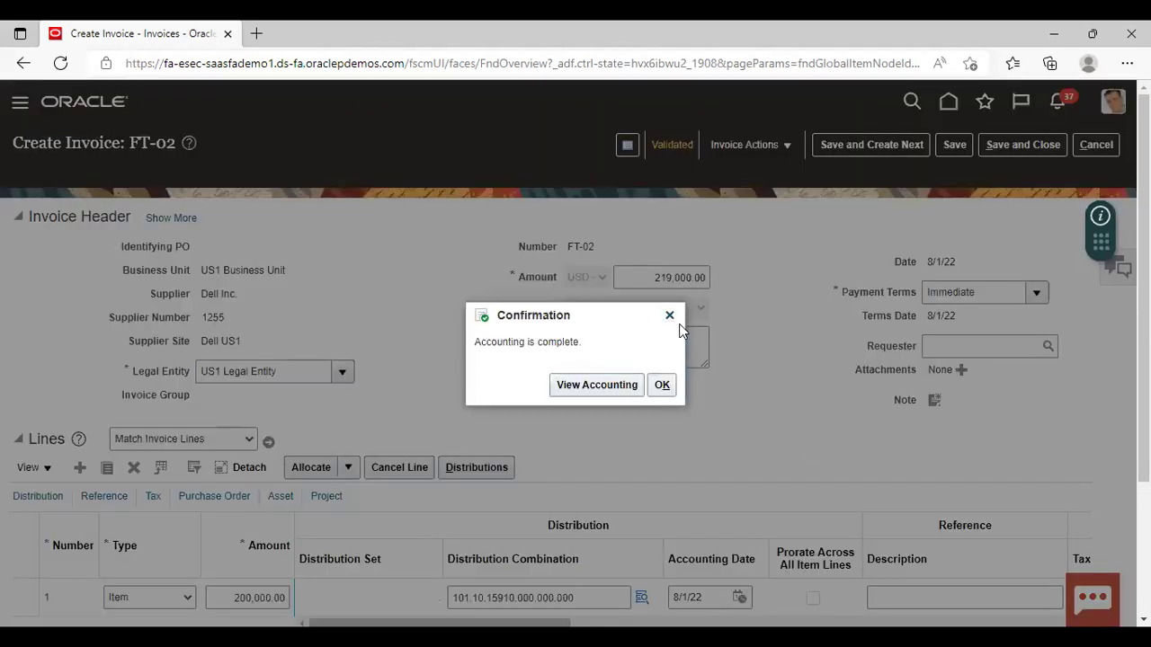
left_click(667, 387)
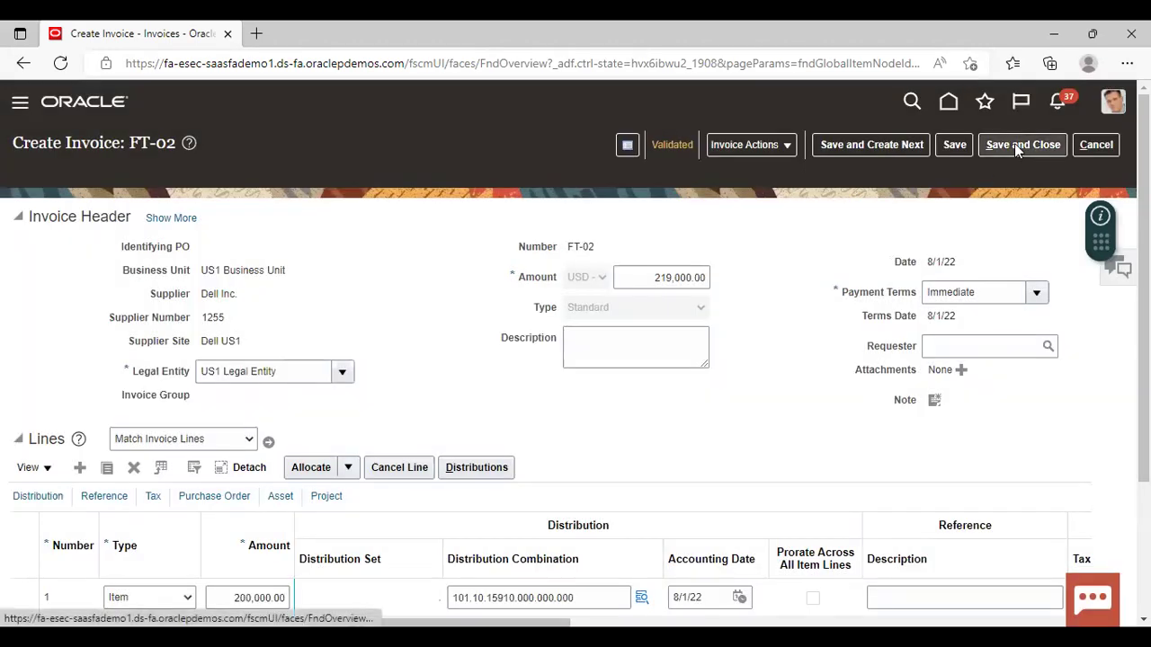
left_click(1016, 149)
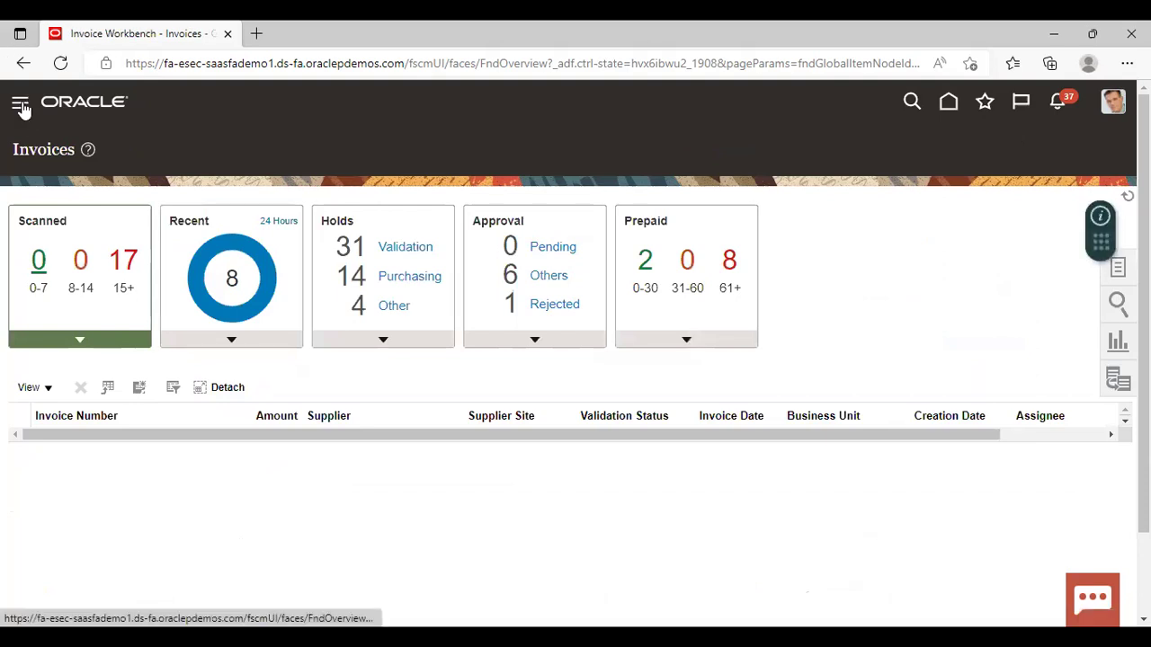
Step: Go to Scheduled Processes, start scheduling a new job, and open the search for its name
scroll(238, 371, "down", 7)
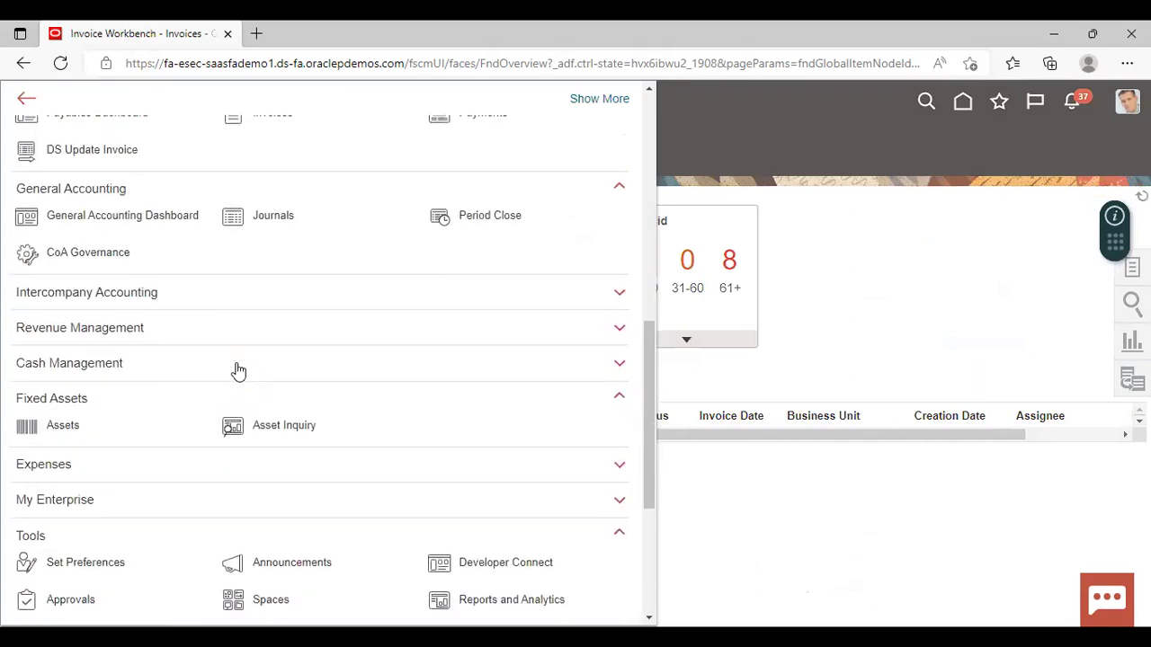
left_click(105, 346)
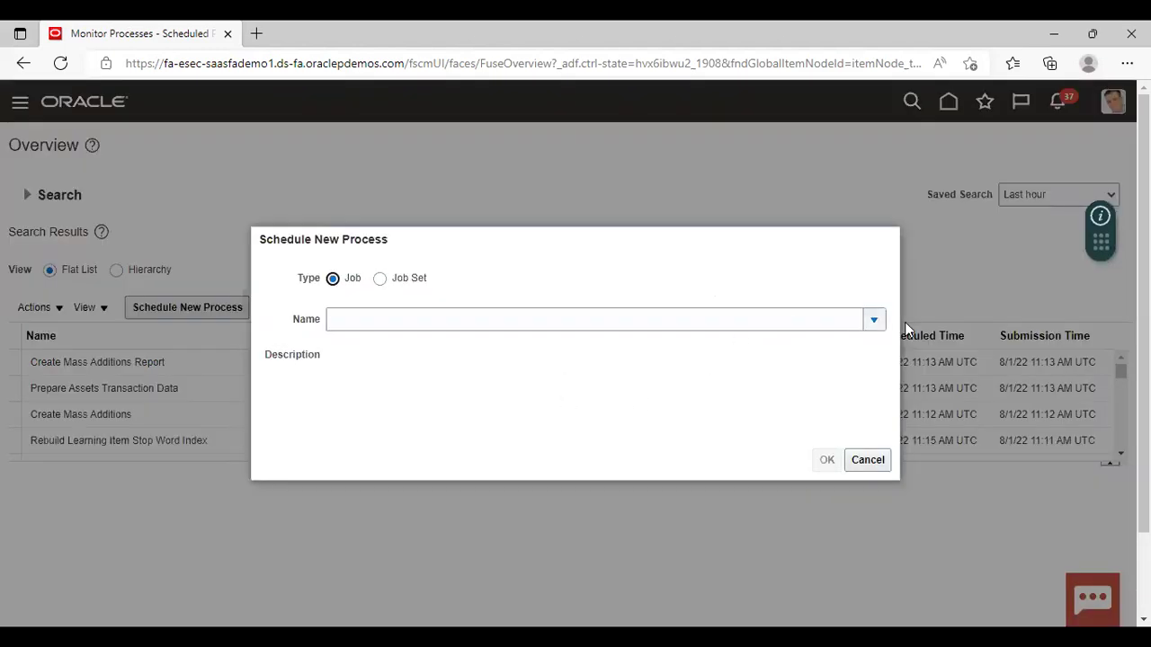
left_click(332, 321)
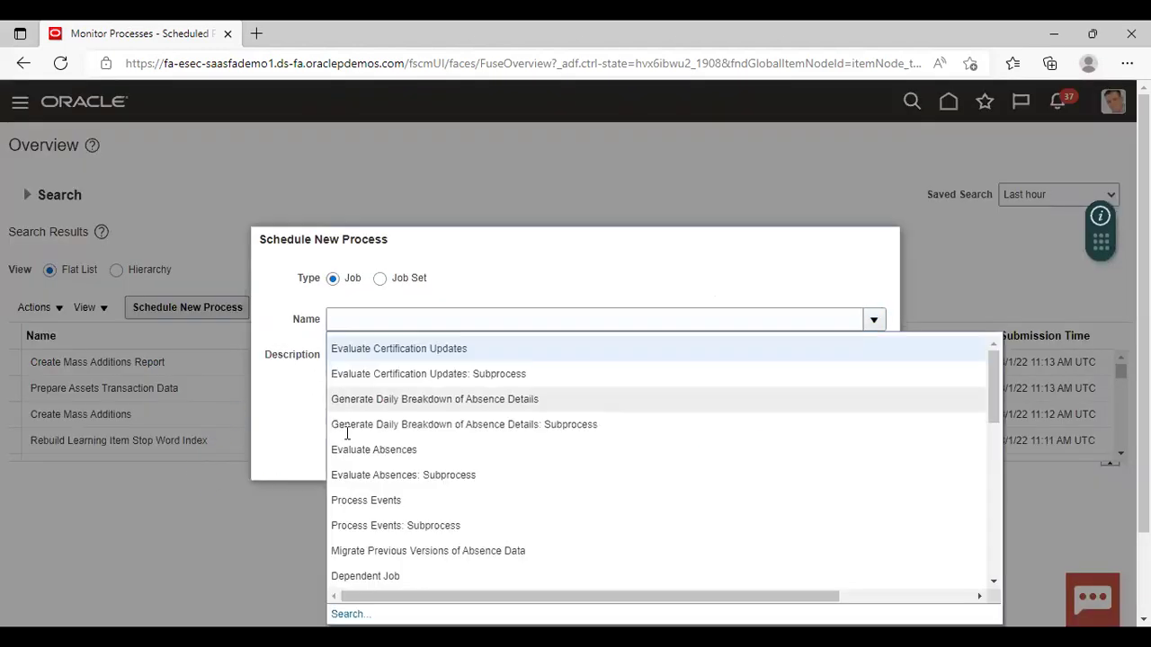
left_click(335, 610)
Step: Search the job names for "Create Mass addition", choose Create Mass Additions, and open its process details
left_click(374, 321)
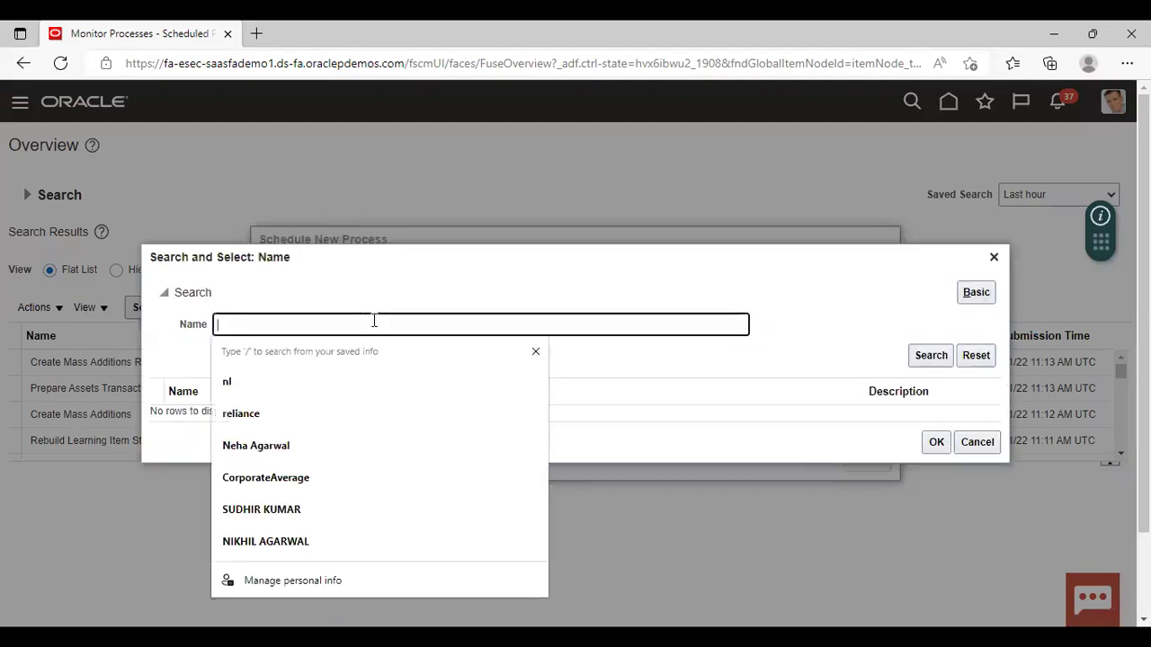
type("Creatio")
key("BackSpace")
key("BackSpace")
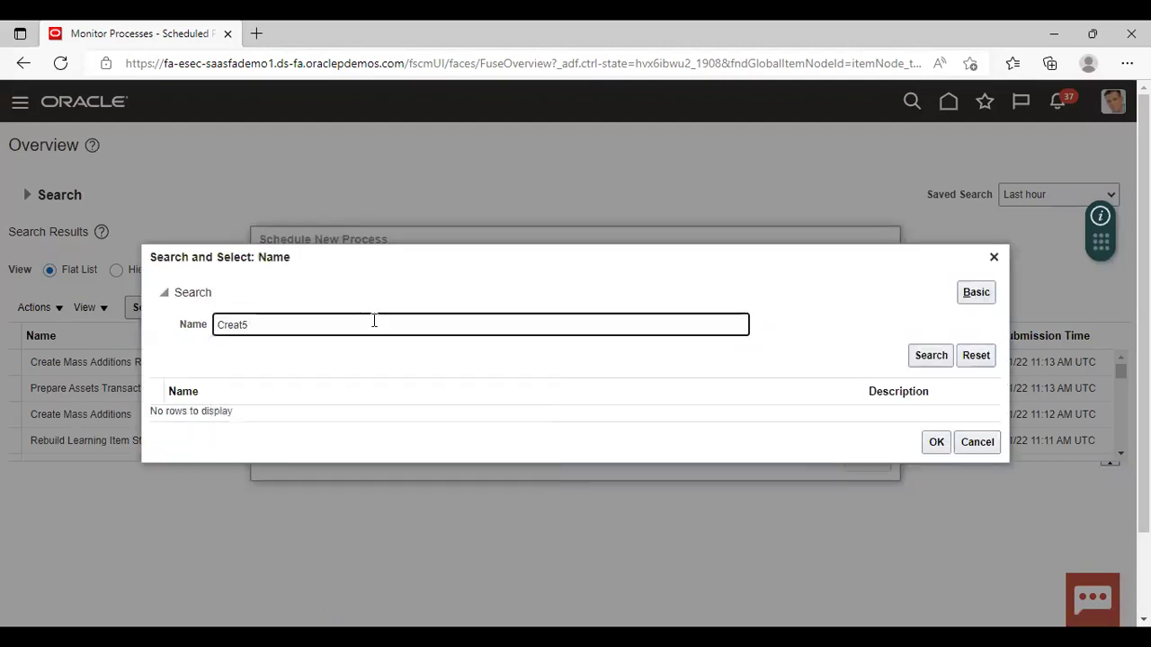
type("e Mass a")
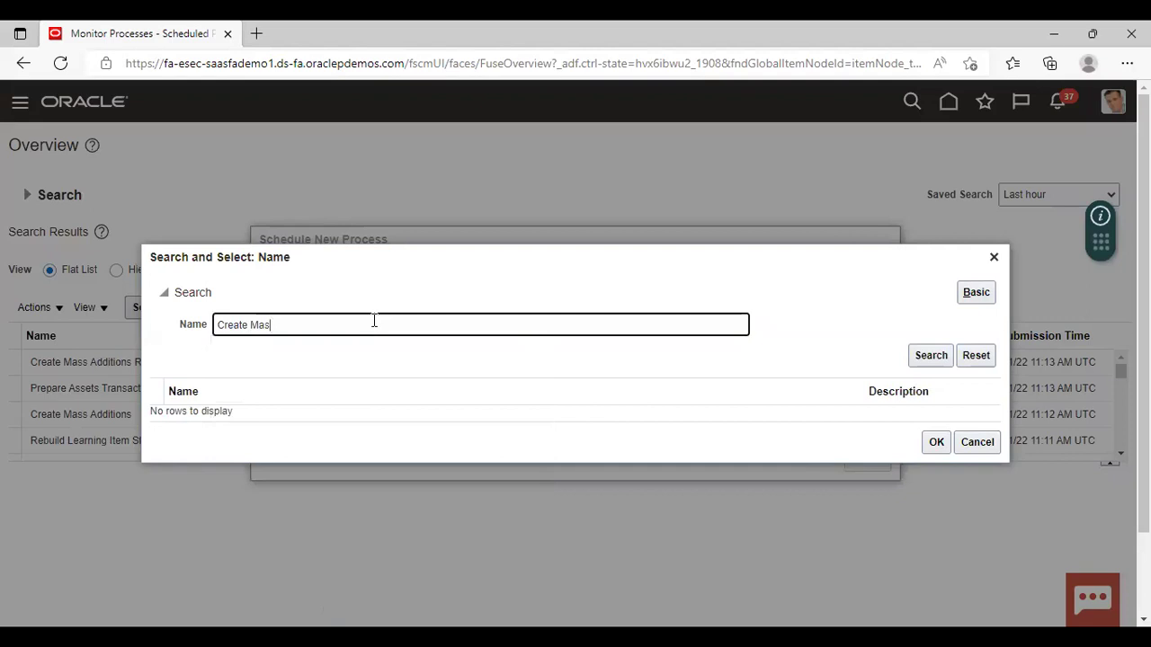
type("ddition")
left_click(926, 356)
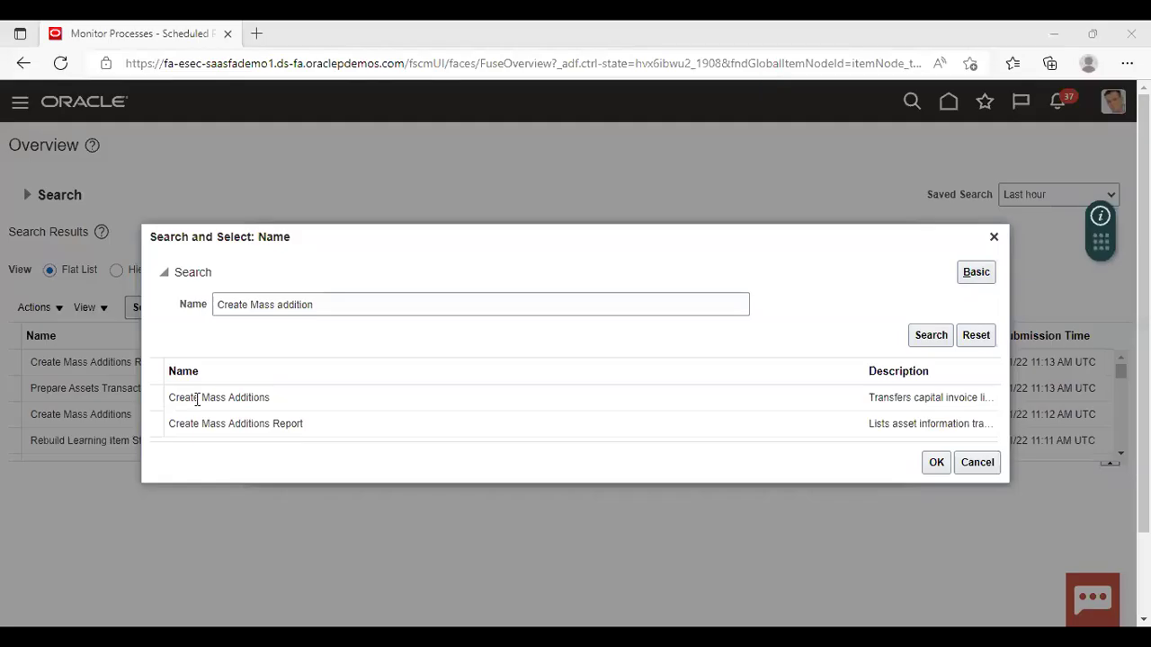
left_click(193, 399)
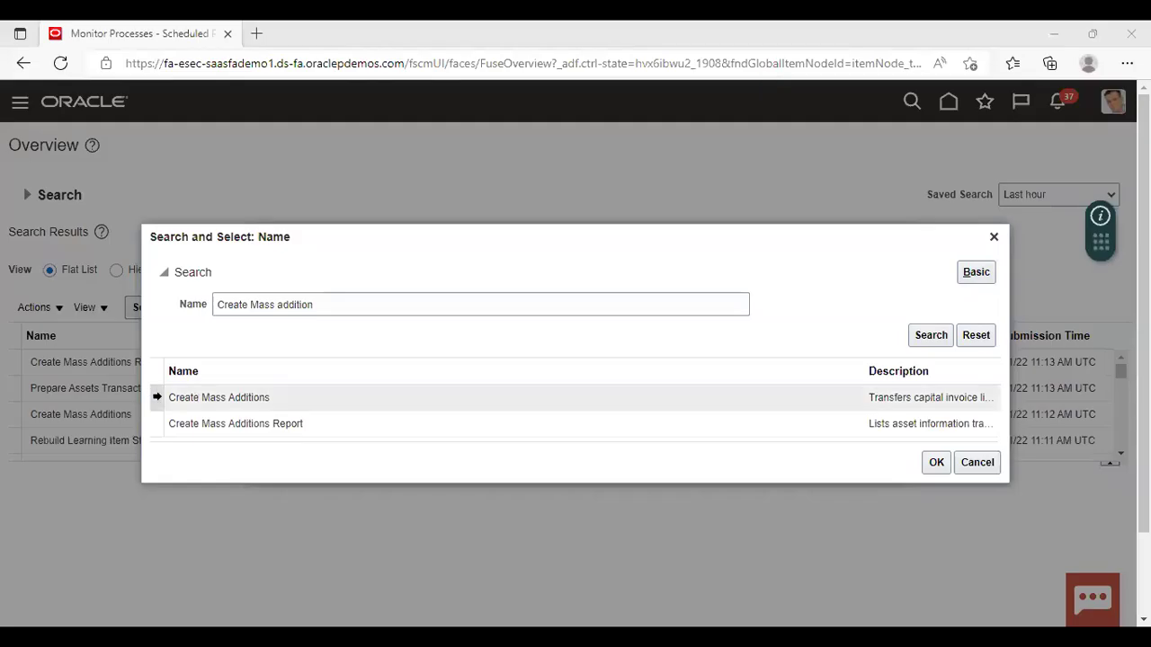
left_click(936, 462)
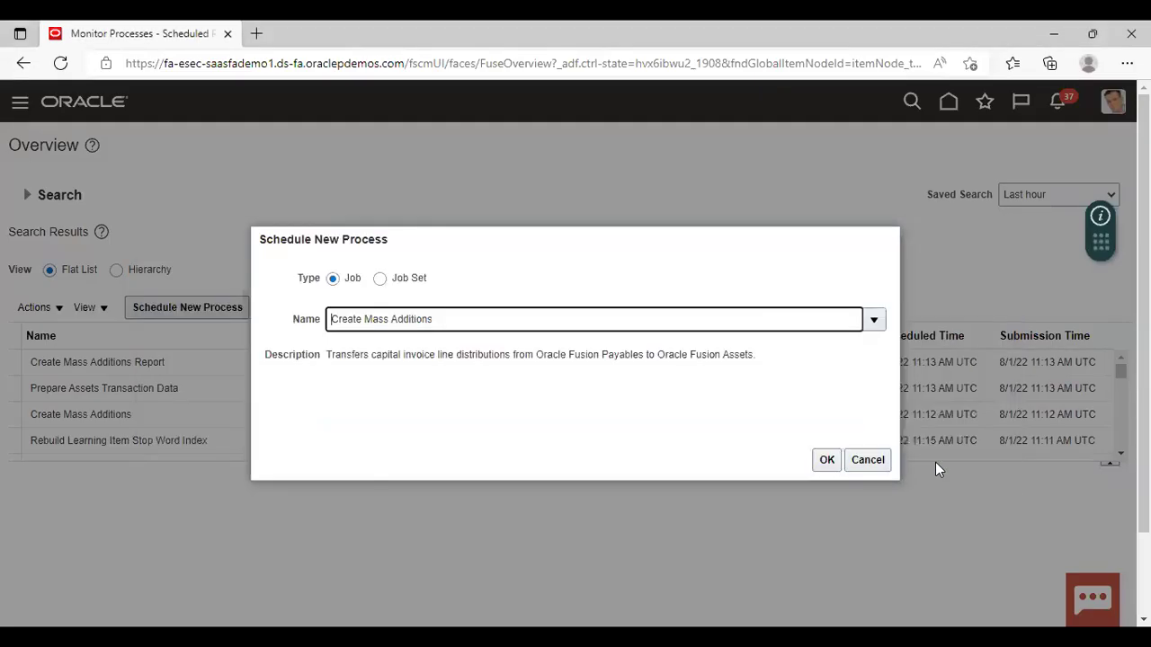
left_click(827, 461)
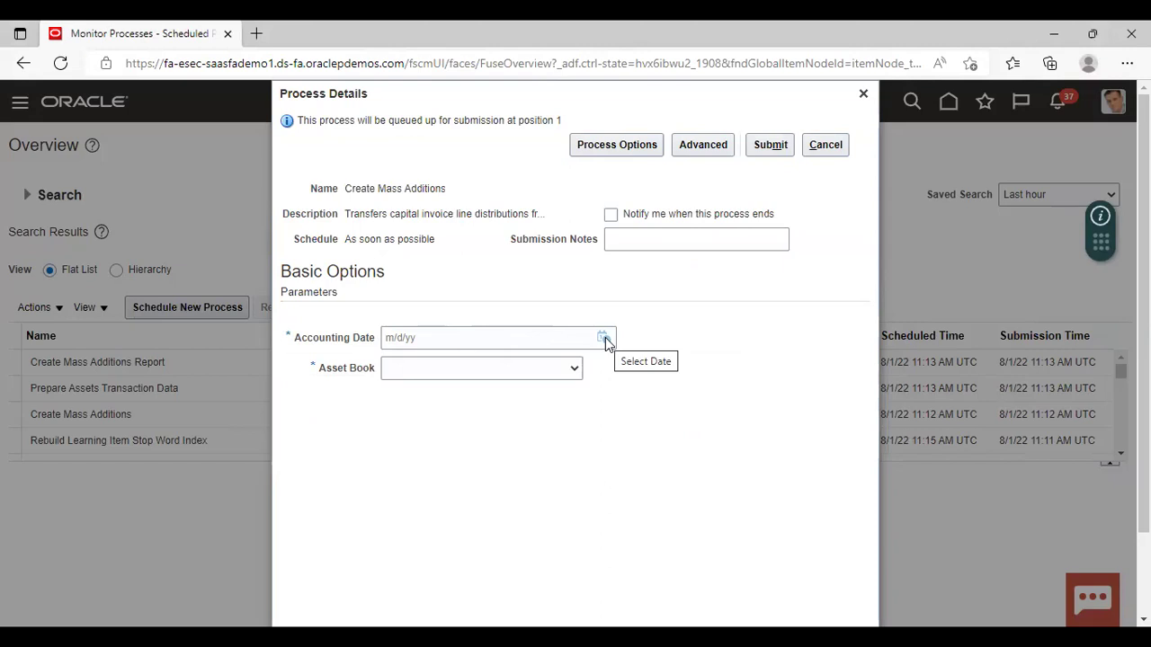
Step: Submit Create Mass Additions with accounting date 8/1/22 and asset book HT CORPORATE BOOK, and acknowledge the confirmation
left_click(604, 337)
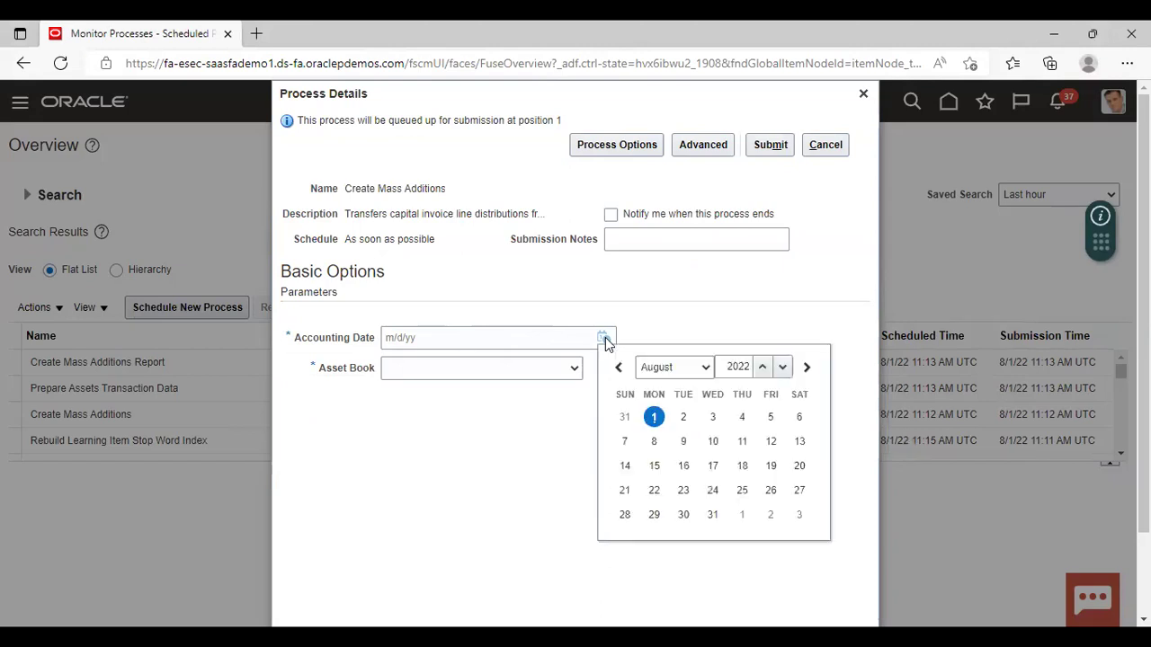
left_click(656, 417)
left_click(528, 379)
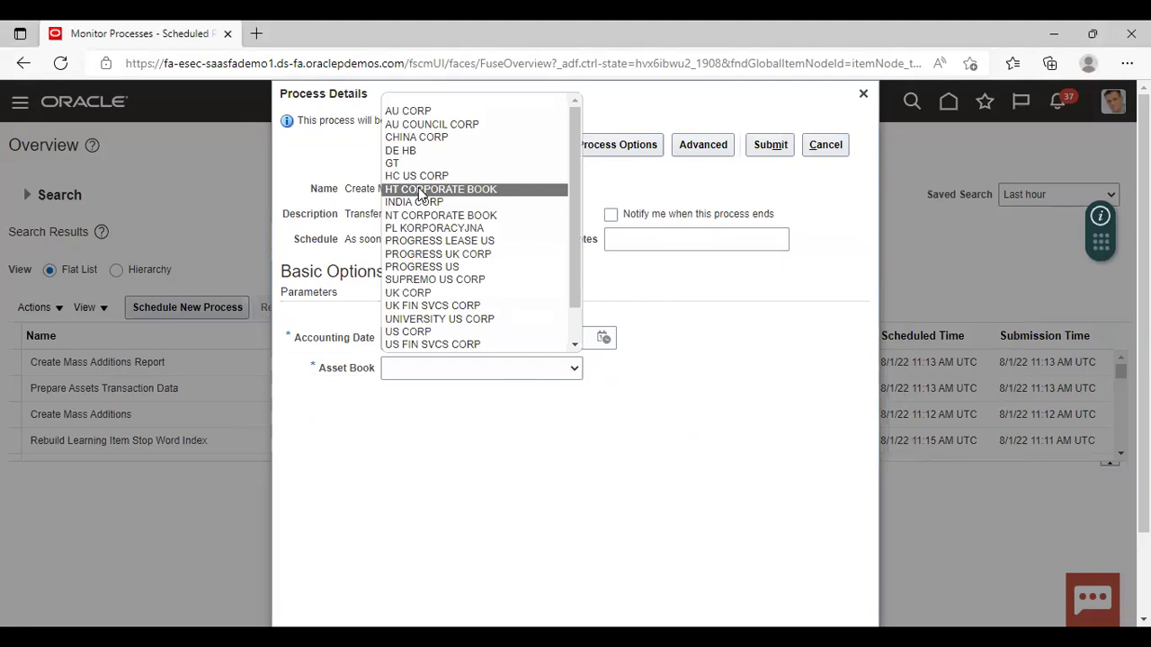
left_click(419, 190)
left_click(780, 146)
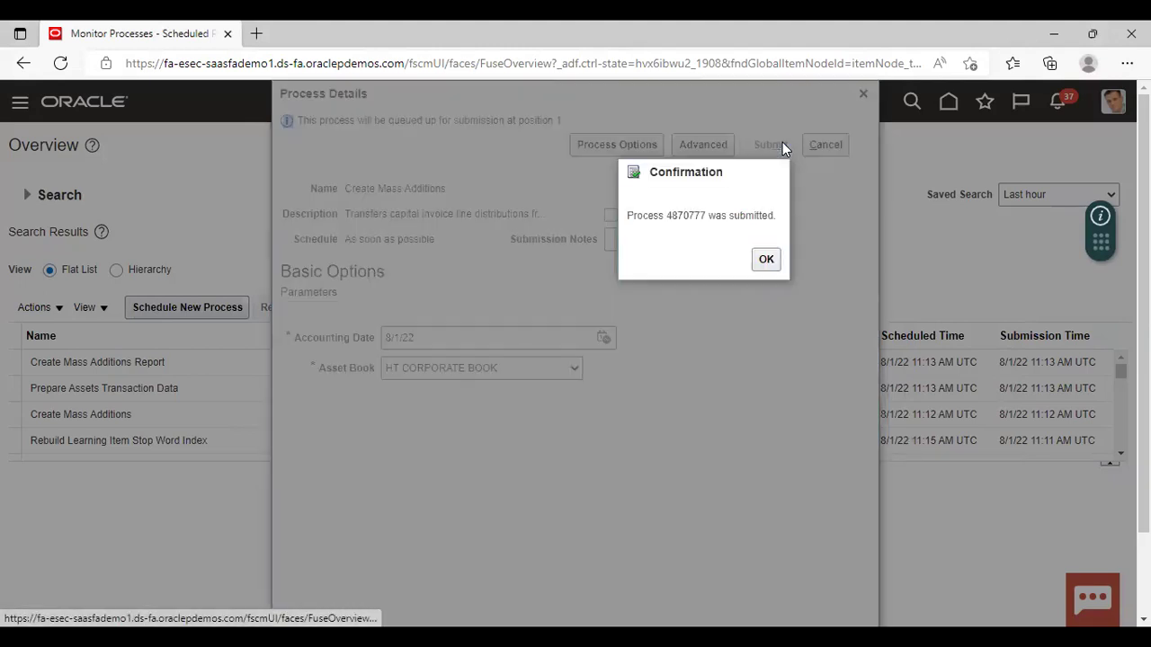
left_click(766, 261)
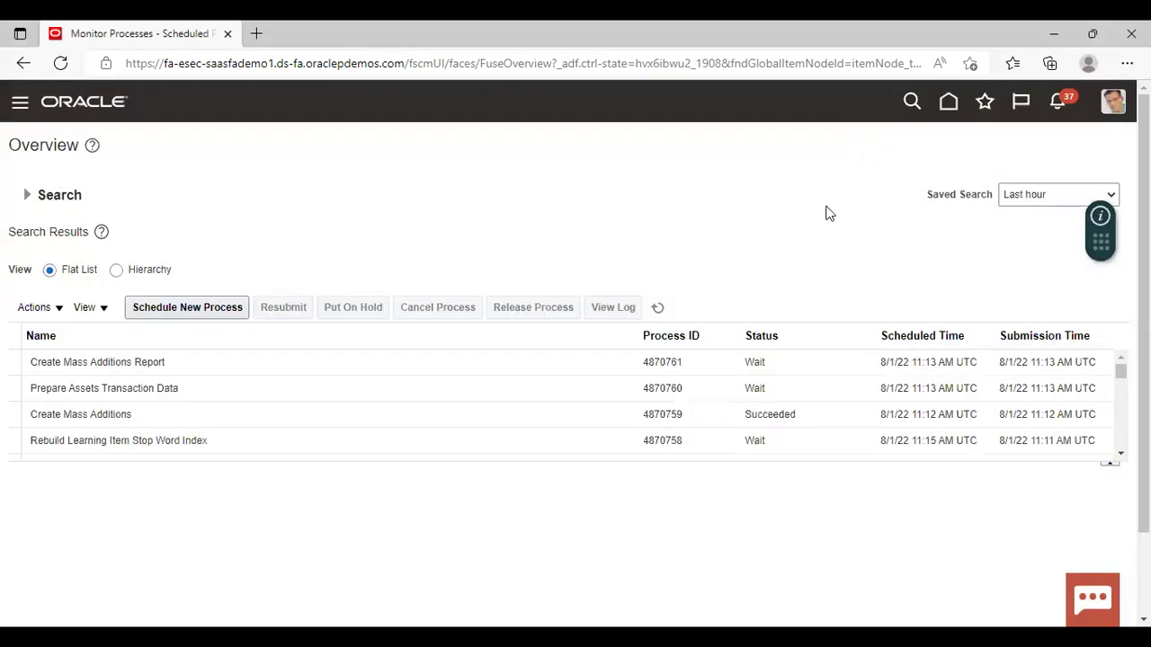
Step: Refresh the process list repeatedly to check the status of the submitted Create Mass Additions job
left_click(657, 310)
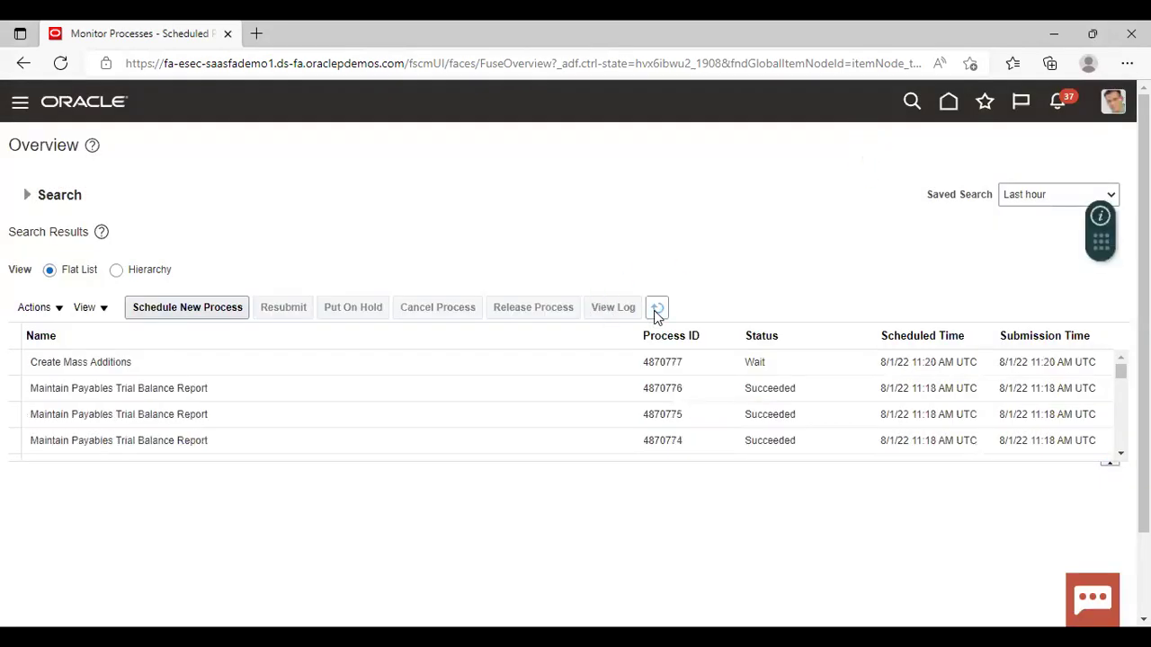
left_click(658, 310)
left_click(656, 310)
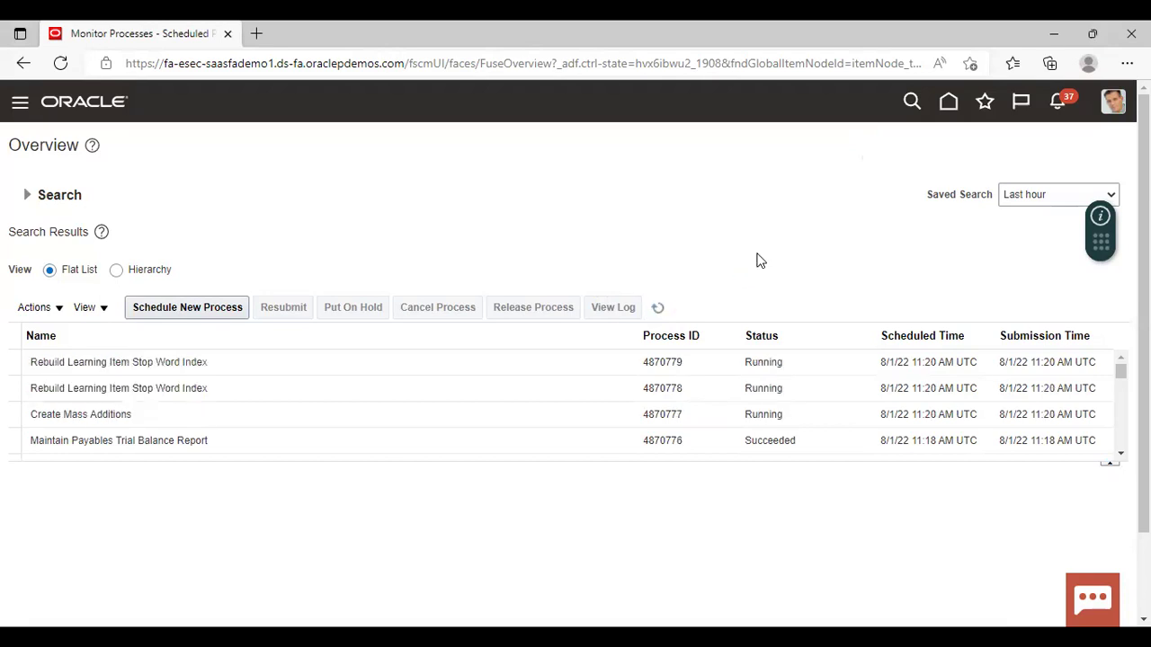
left_click(658, 308)
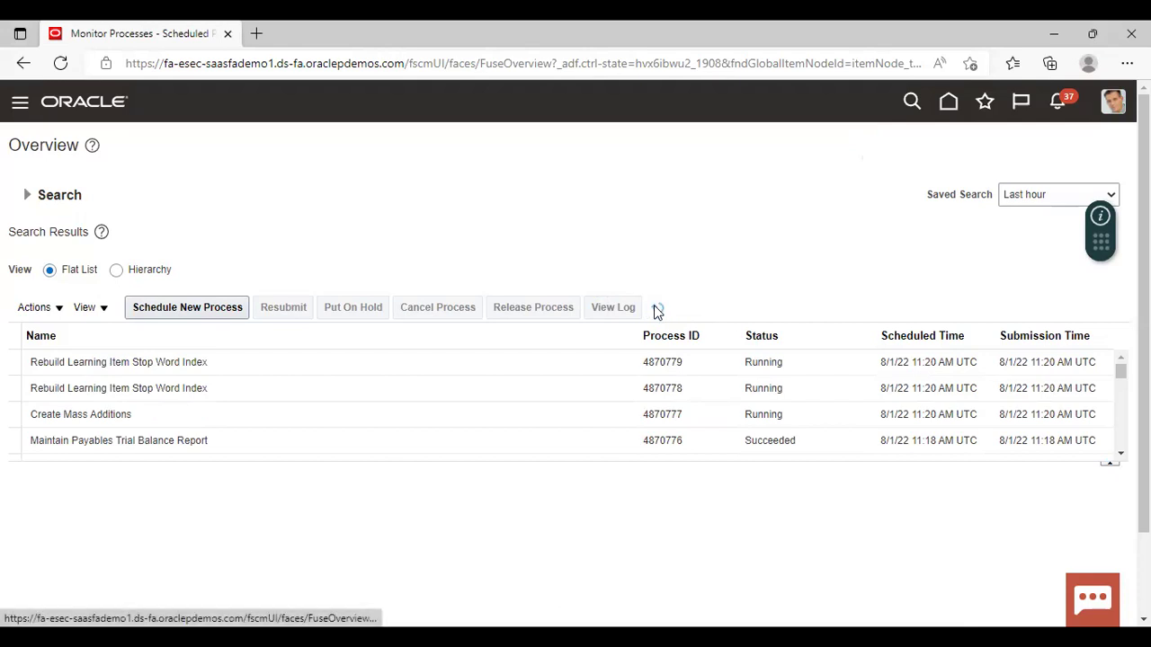
left_click(657, 308)
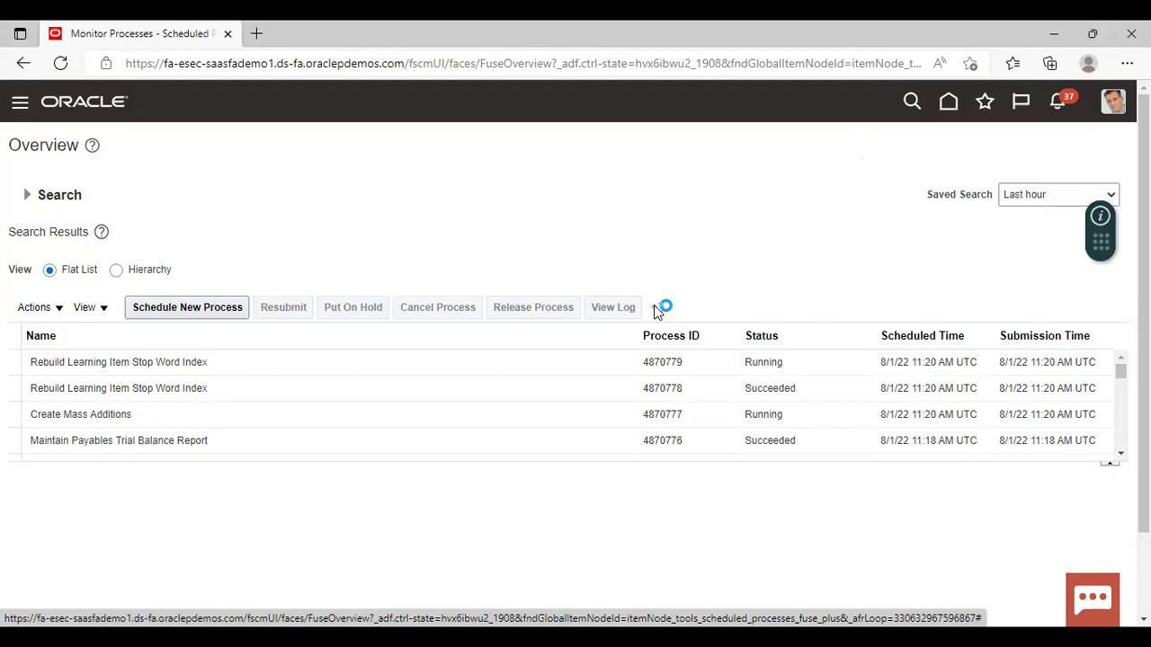
left_click(657, 308)
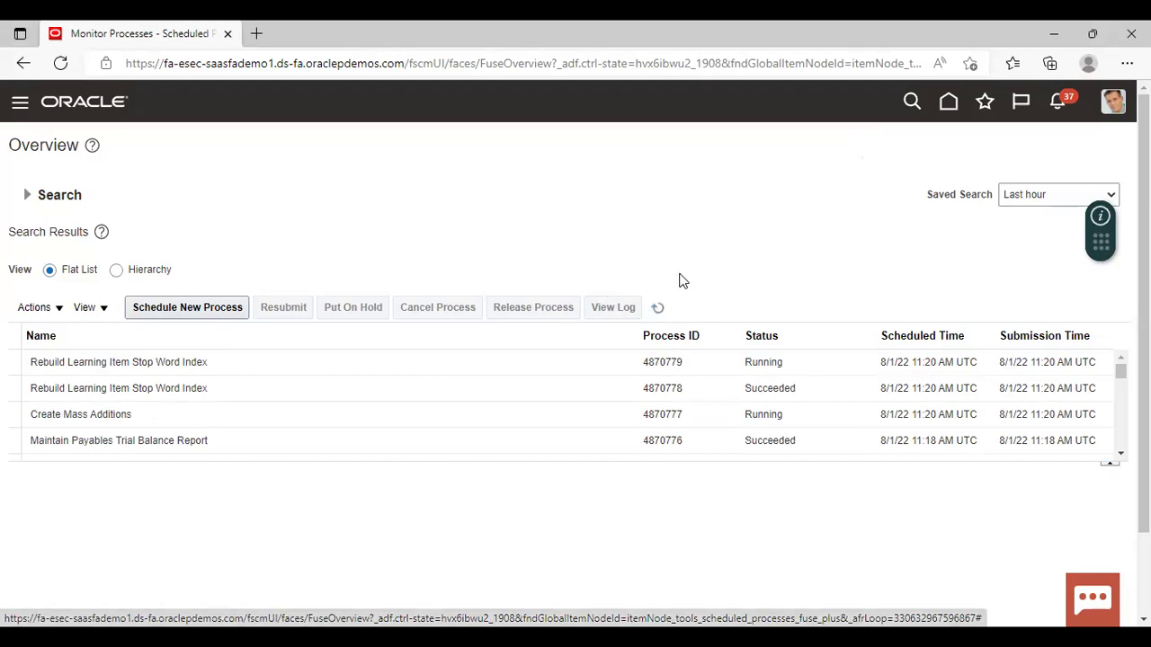
left_click(662, 307)
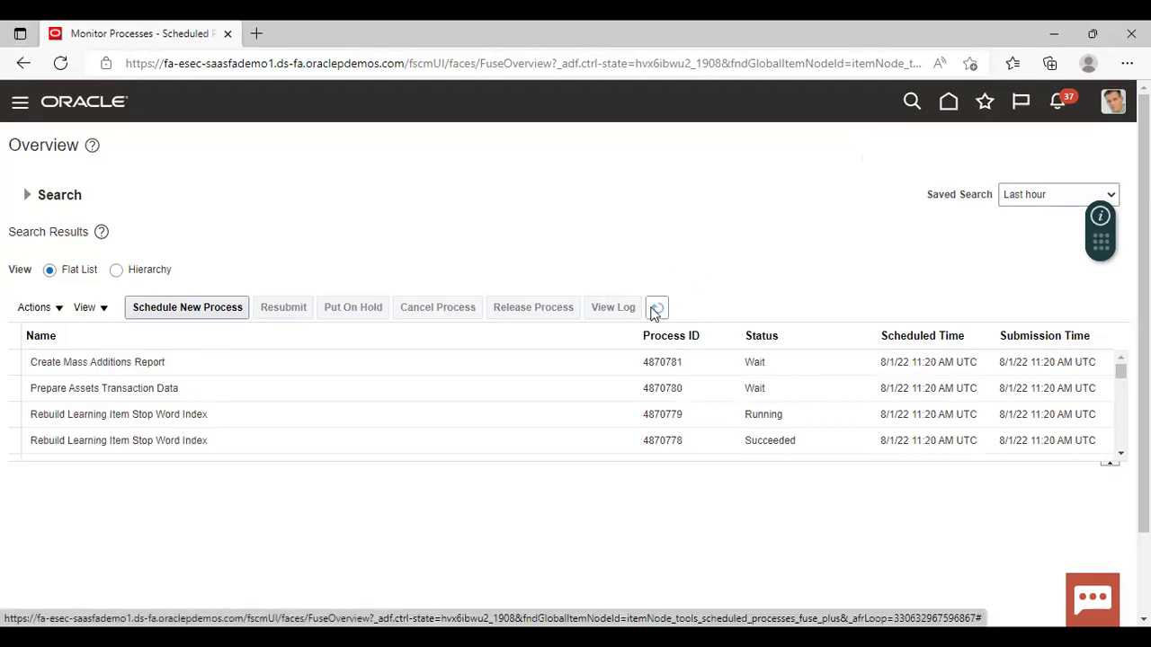
Step: Refresh the process list, check the status of Create Mass Additions, and go to the Fixed Assets work area Assets
left_click(656, 309)
scroll(566, 404, "down", 2)
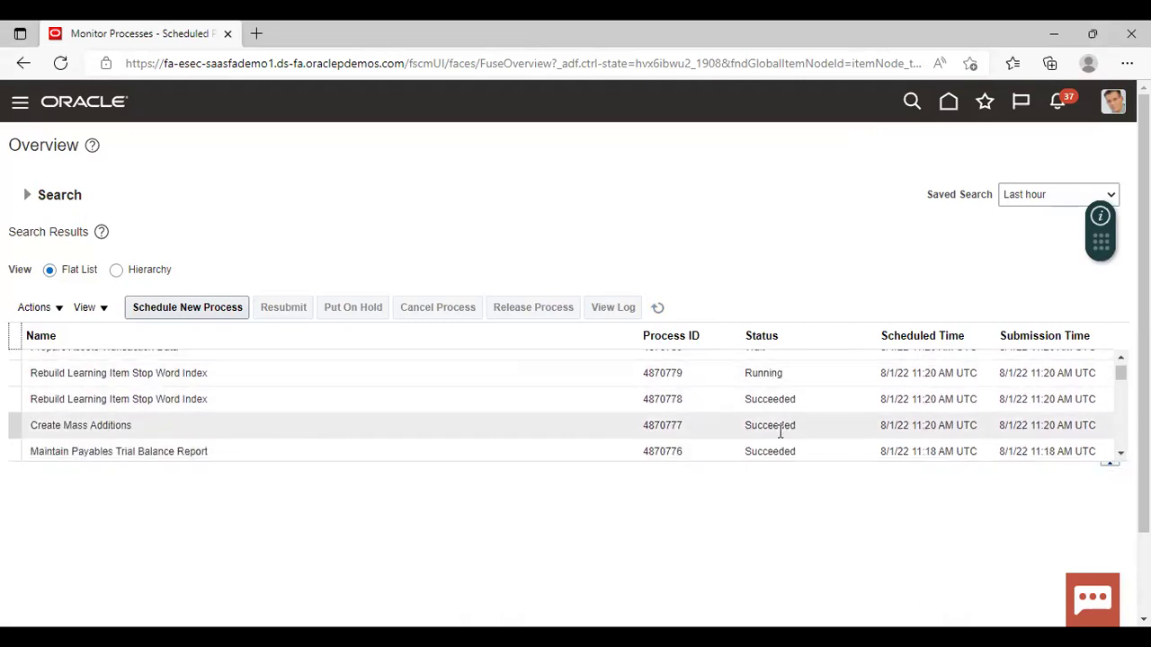
left_click(20, 105)
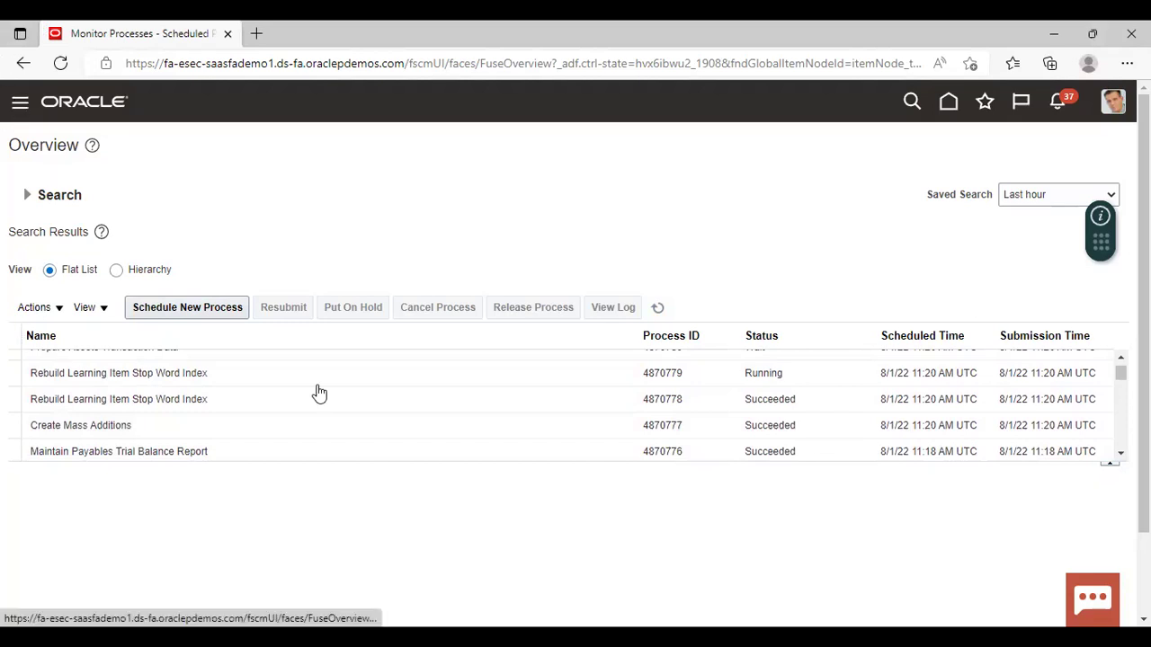
scroll(321, 396, "down", 3)
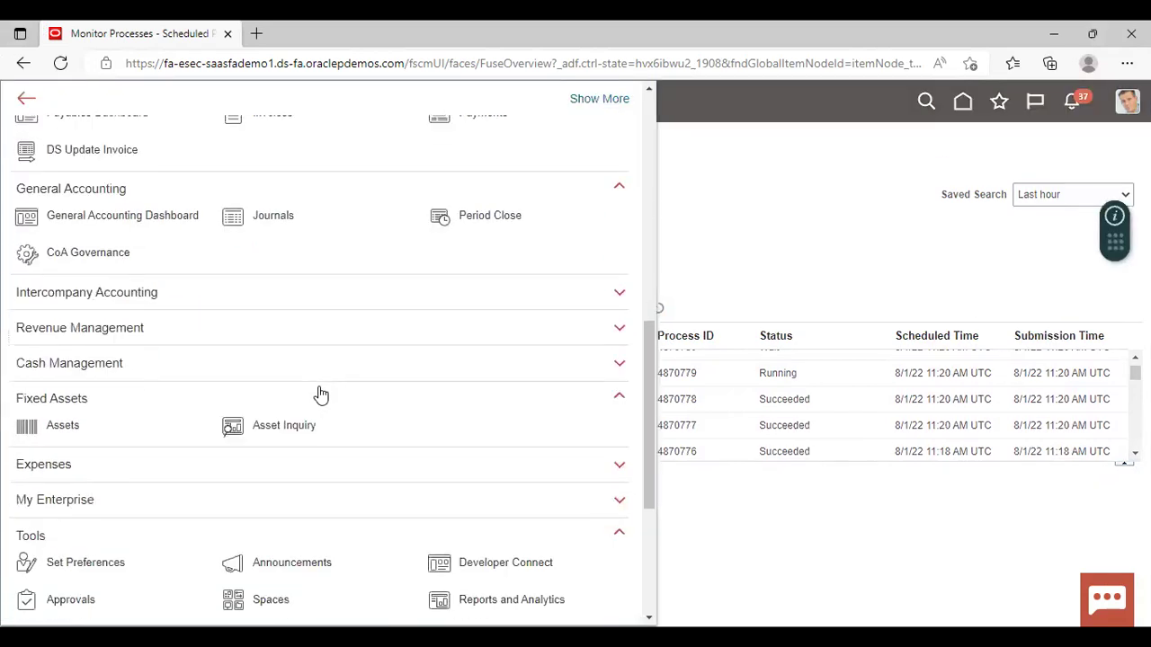
left_click(63, 427)
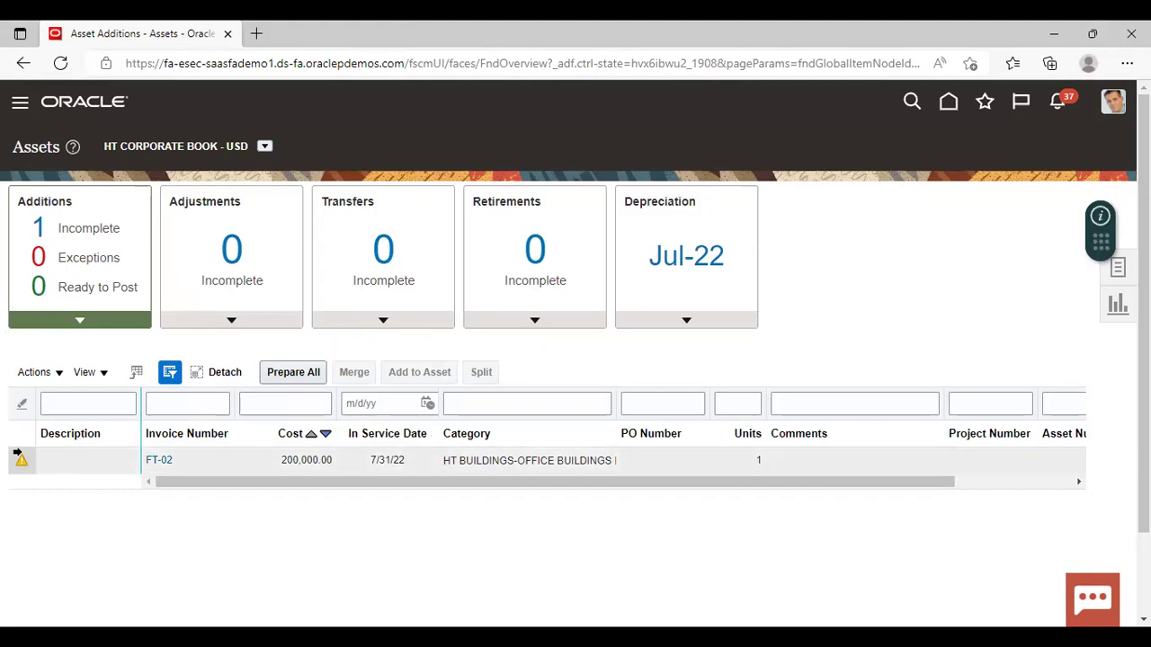
Step: Select the incomplete FT-02 addition in HT CORPORATE BOOK and open its source line for editing
left_click(18, 457)
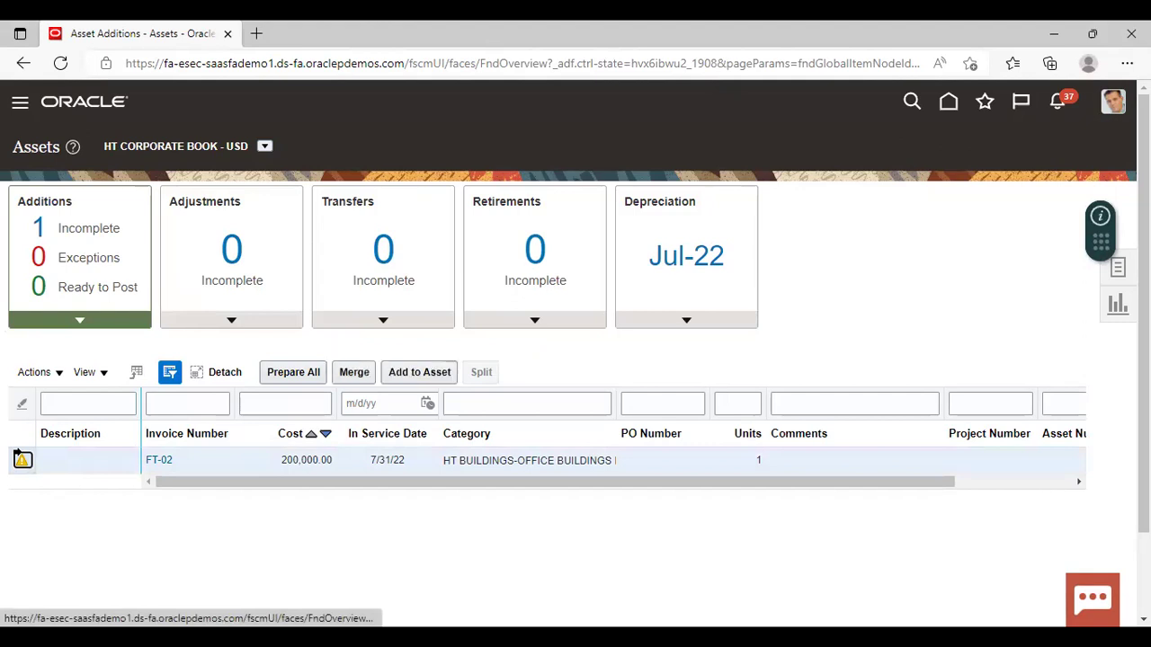
left_click(58, 376)
left_click(57, 425)
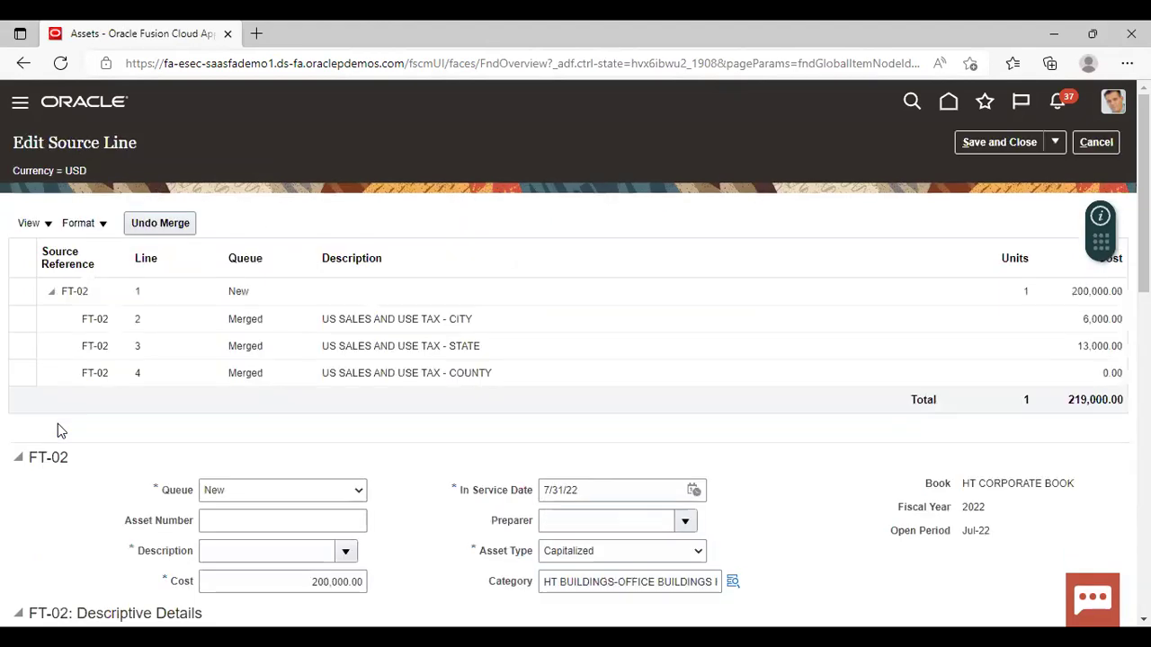
Step: Set the FT-02 source line's queue to Post and enter FT-02 as its description
scroll(366, 402, "down", 2)
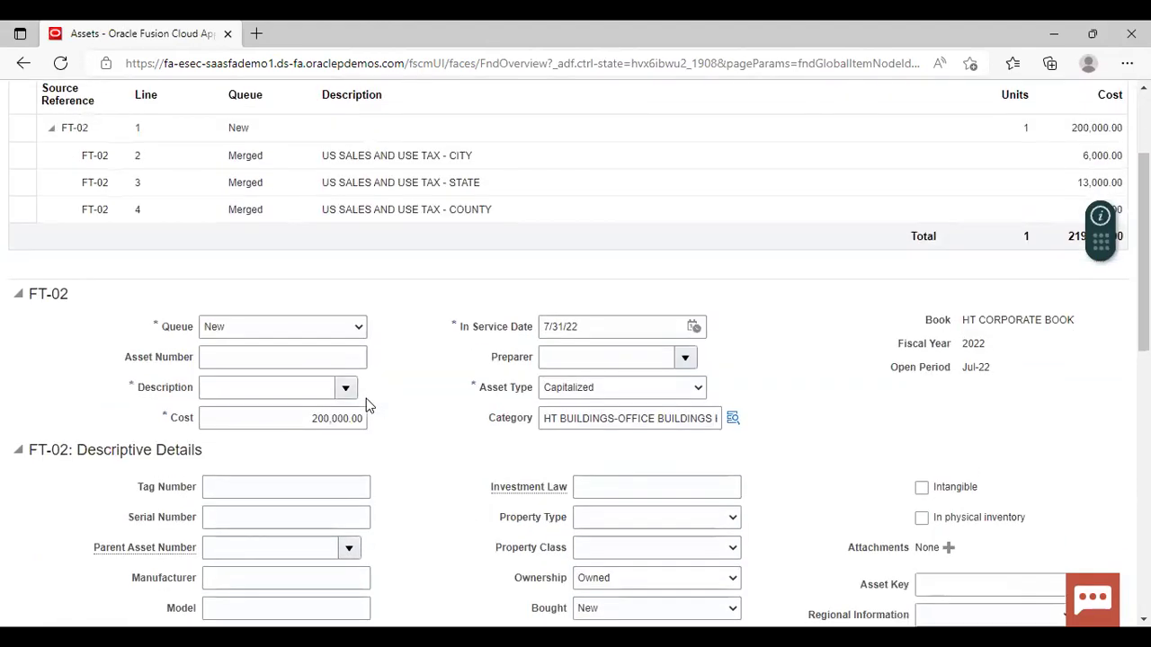
left_click(333, 330)
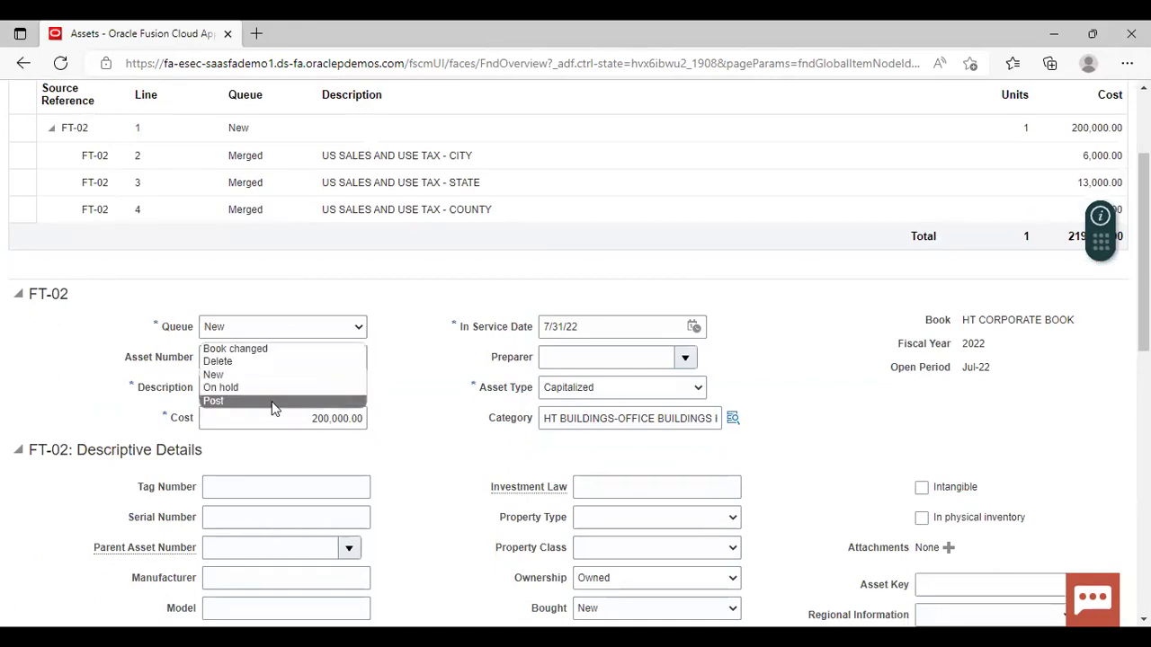
left_click(274, 401)
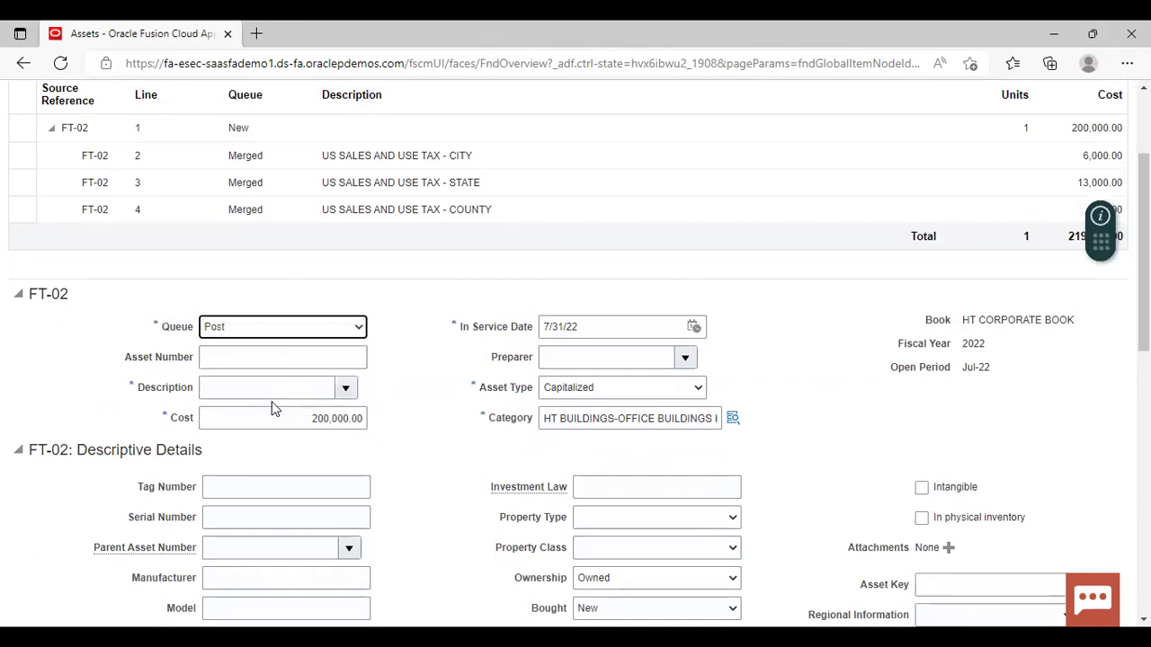
scroll(483, 435, "down", 2)
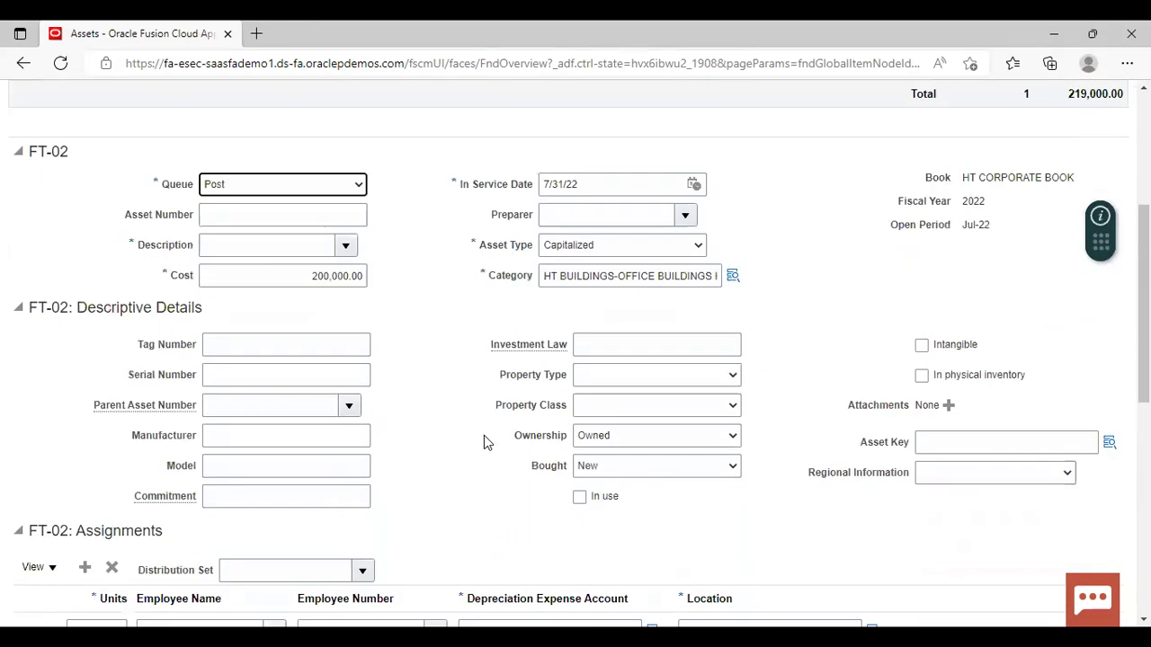
left_click(253, 225)
type("FT-02")
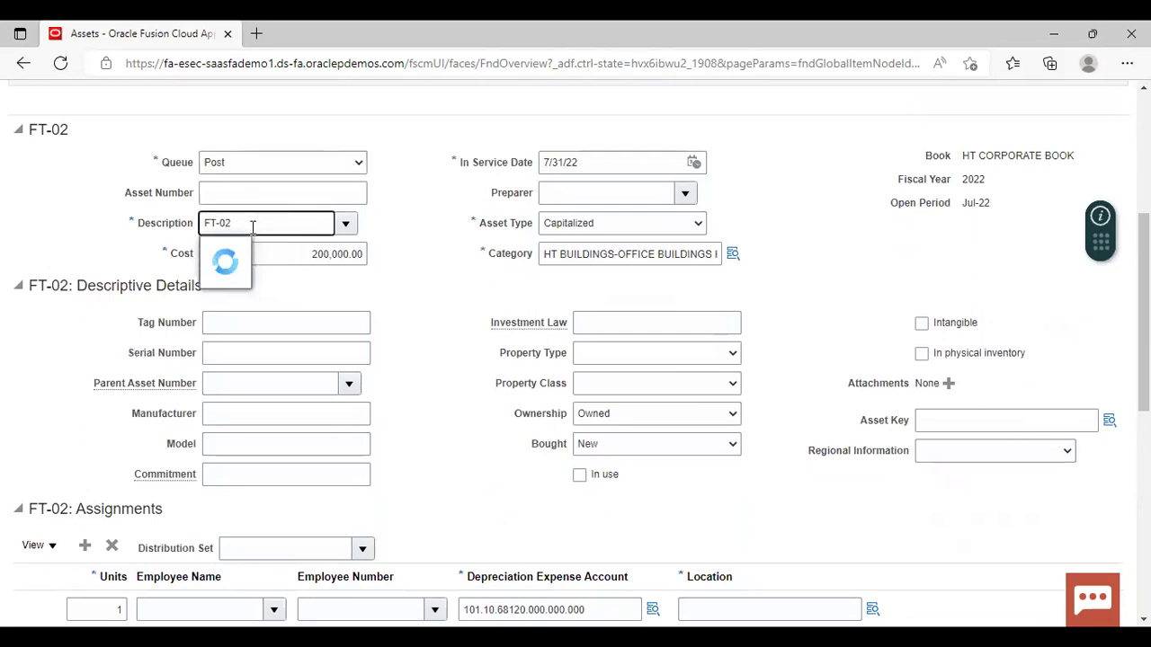
Step: Set the units in the FT-02 assignment line to 4
scroll(73, 407, "down", 2)
scroll(76, 408, "down", 3)
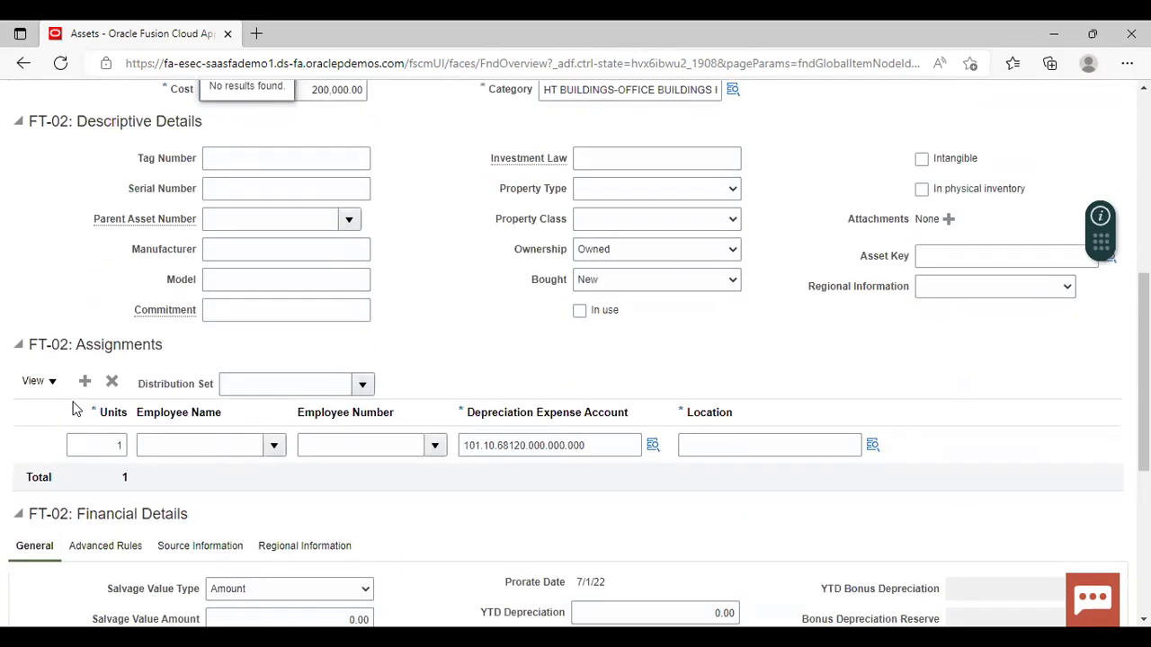
left_click(93, 280)
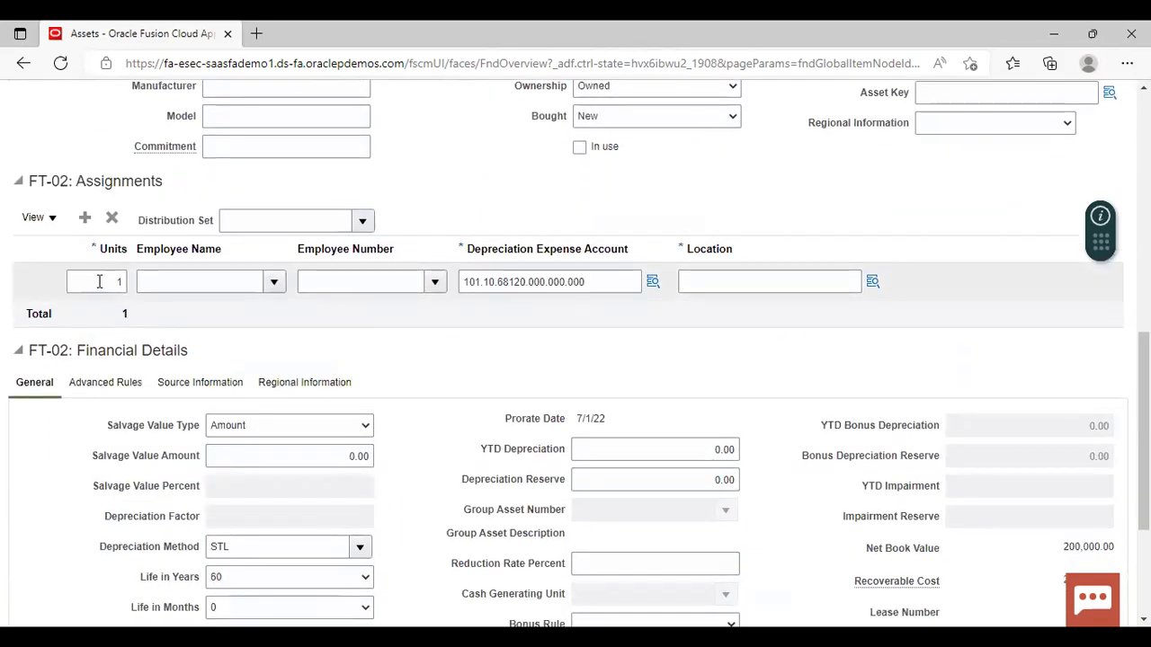
left_click(99, 281)
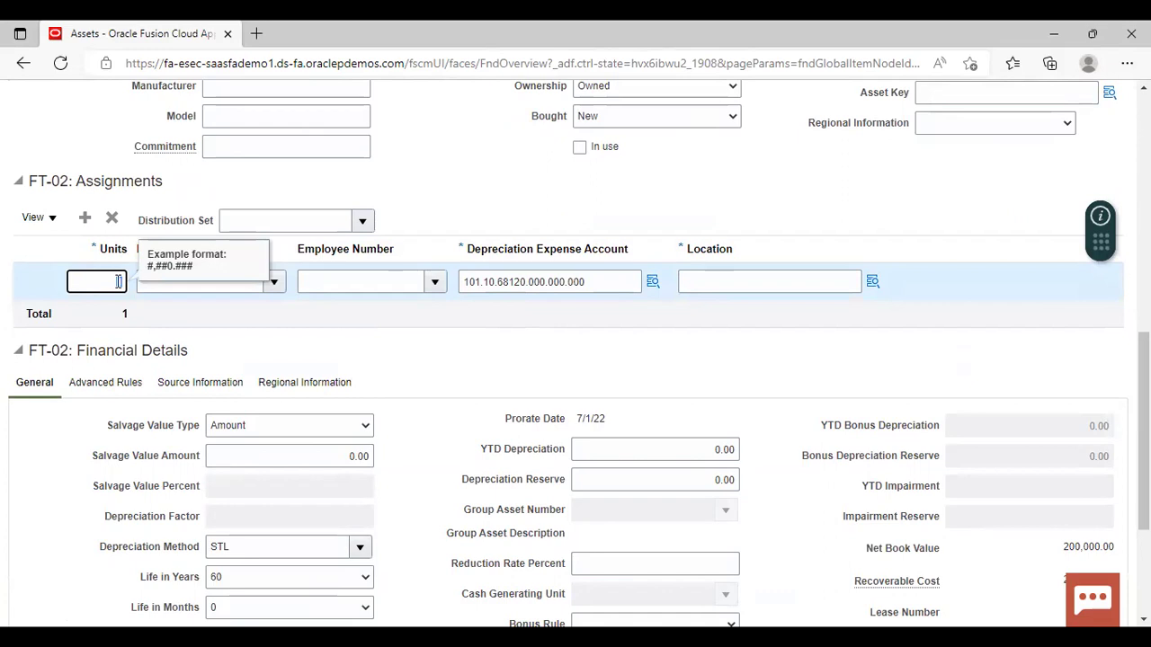
type("4")
Step: Set the assignment's location to country AUSTRALIA, state BE, city AUSTIN and building OFFICE, and accept it
left_click(871, 282)
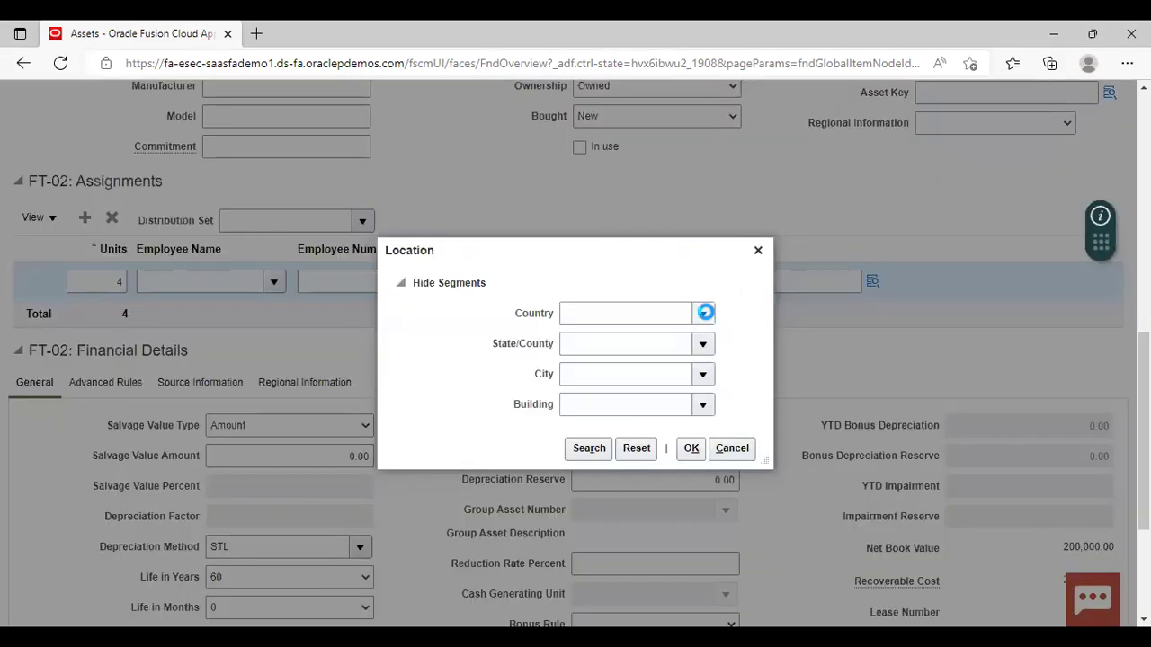
left_click(702, 313)
left_click(709, 351)
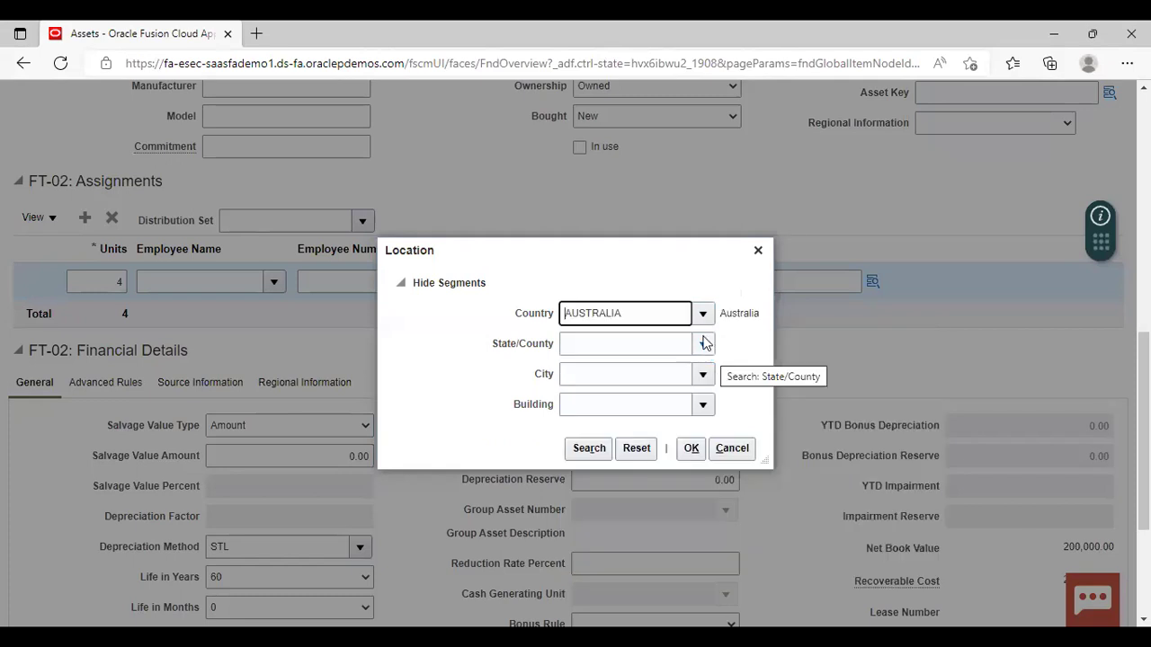
left_click(704, 343)
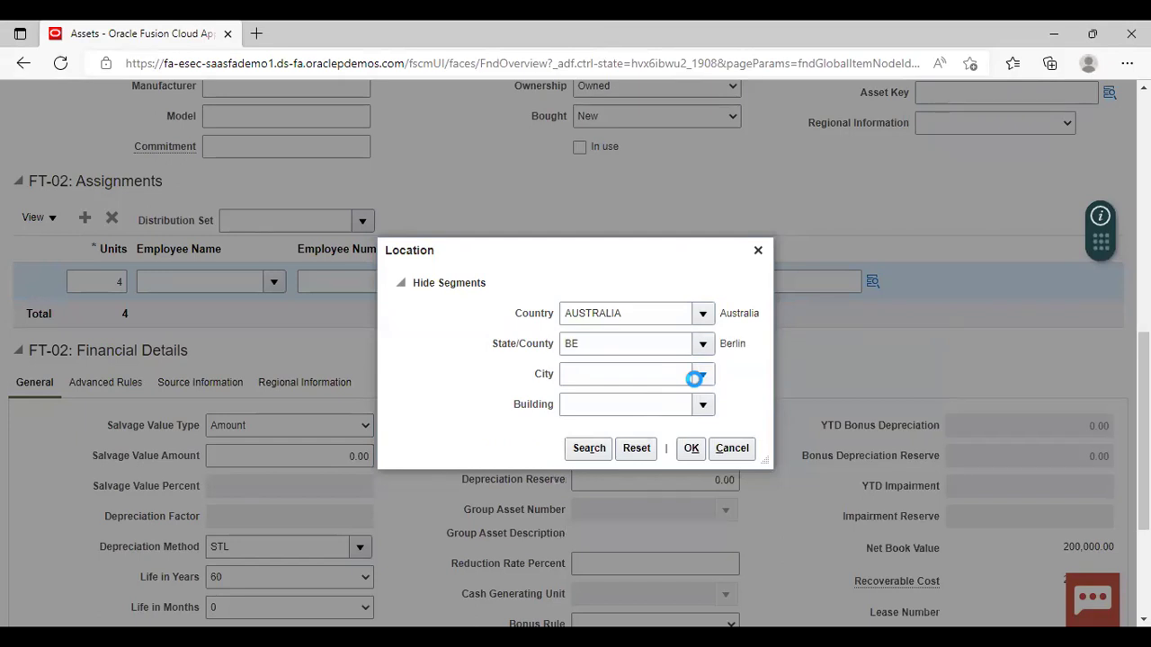
left_click(702, 375)
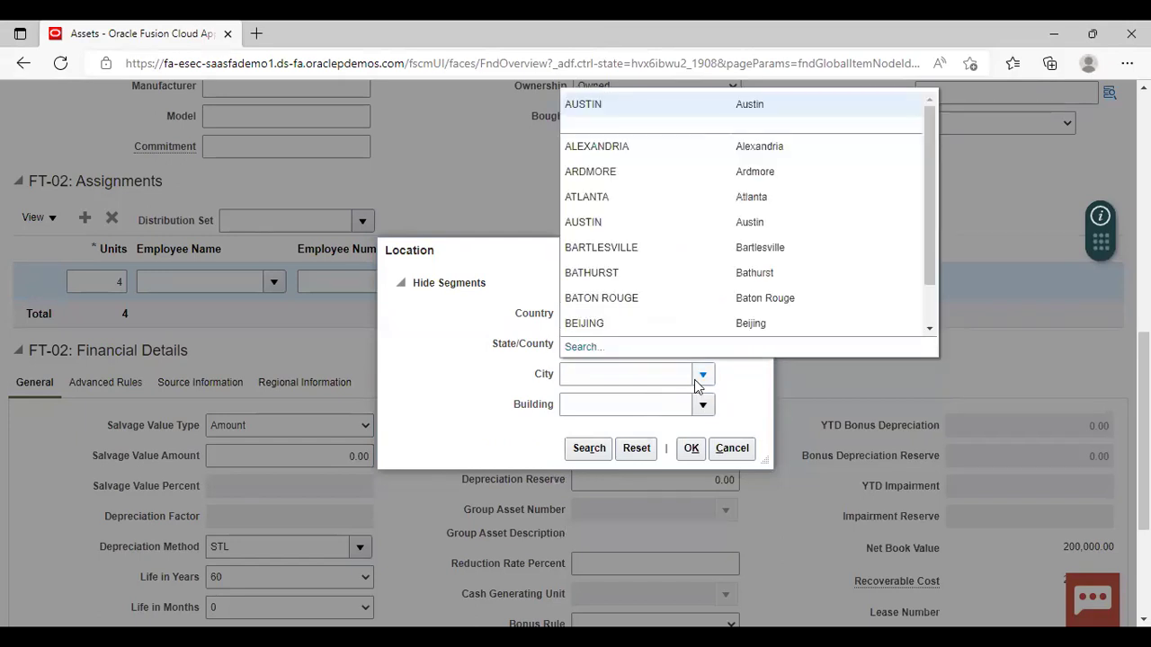
left_click(646, 105)
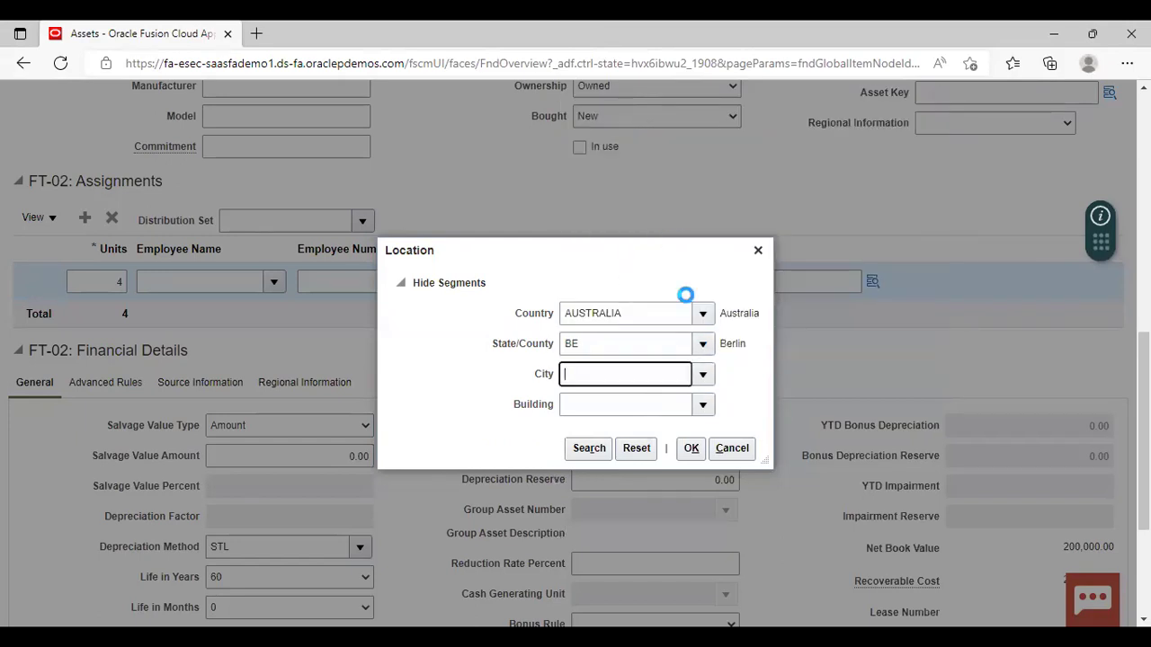
left_click(703, 406)
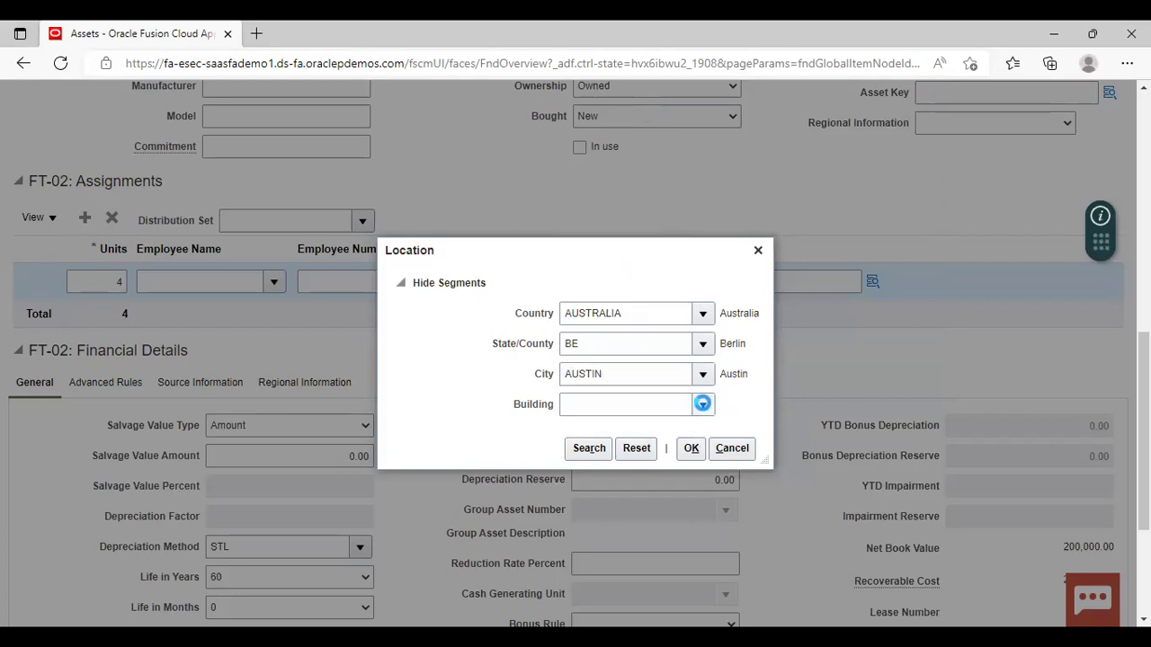
left_click(647, 170)
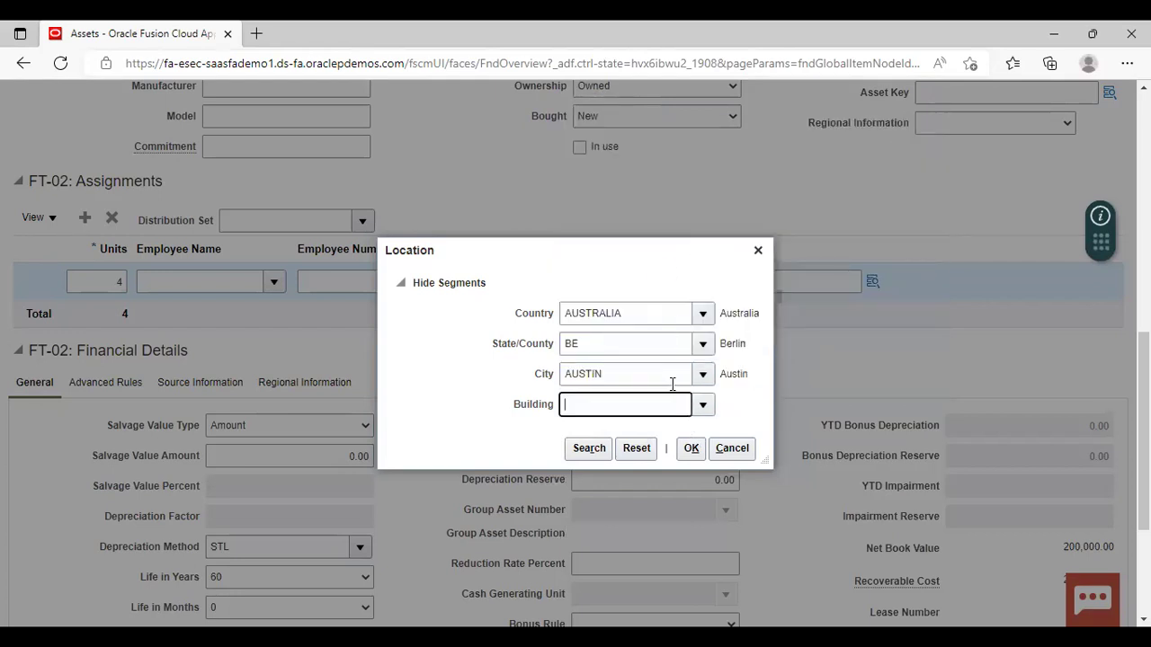
left_click(690, 448)
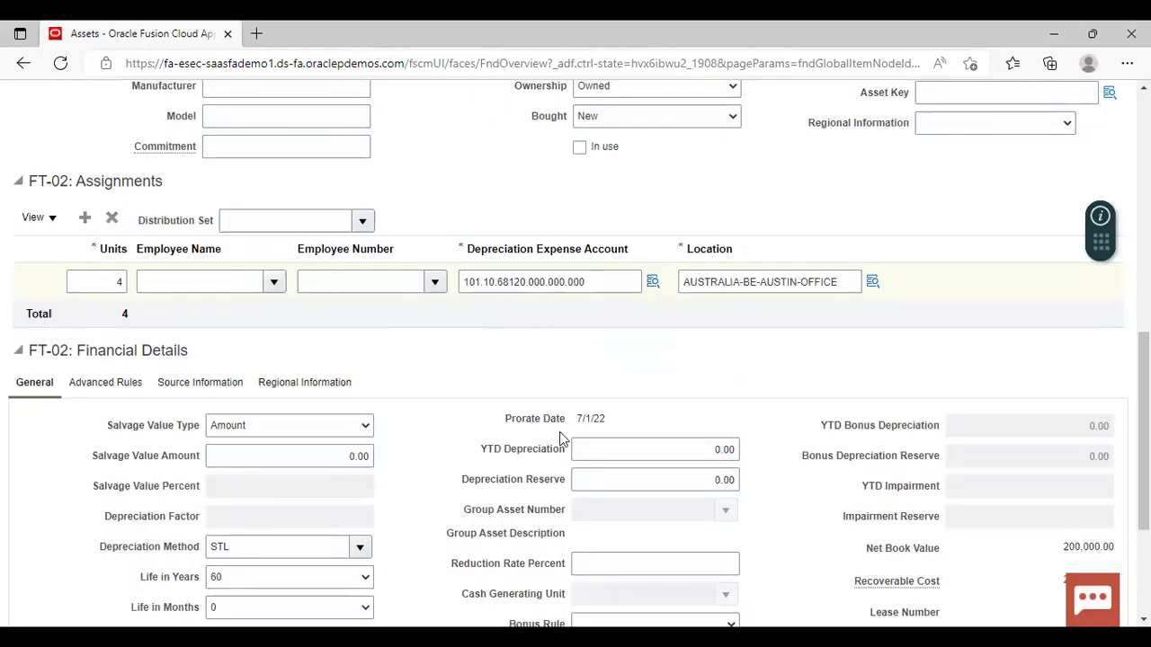
Step: Save the edited FT-02 source line and close it
scroll(845, 311, "up", 3)
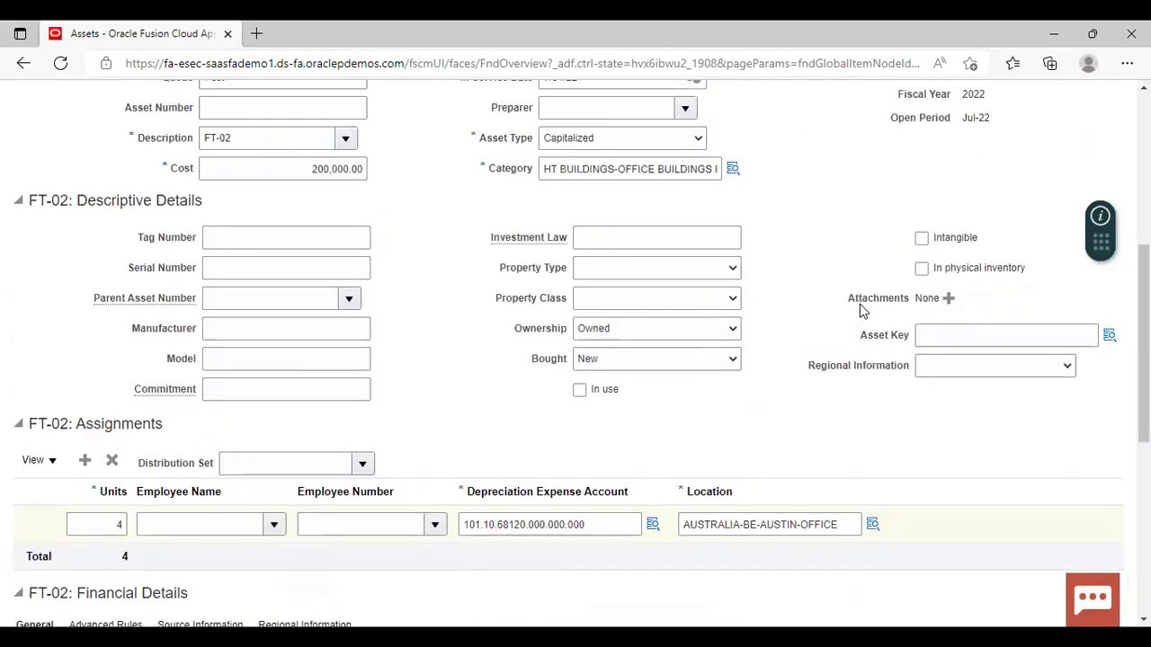
scroll(861, 311, "up", 5)
left_click(989, 143)
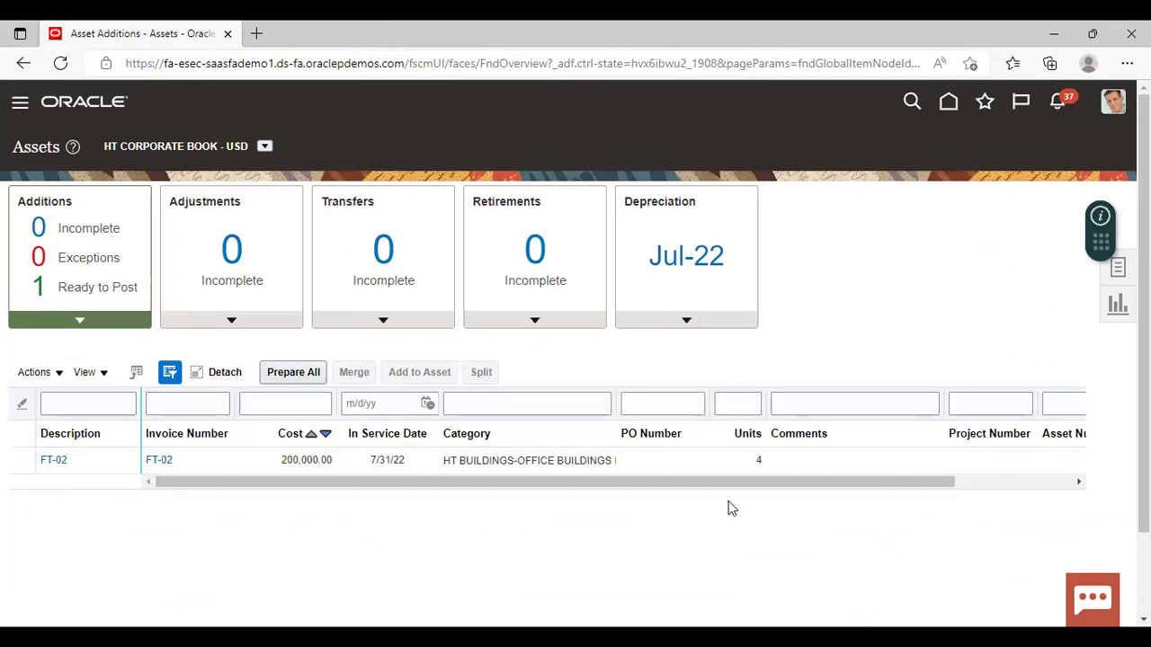
Step: Split the FT-02 source line into 4 lines of 1 unit each and acknowledge the confirmation
left_click(20, 458)
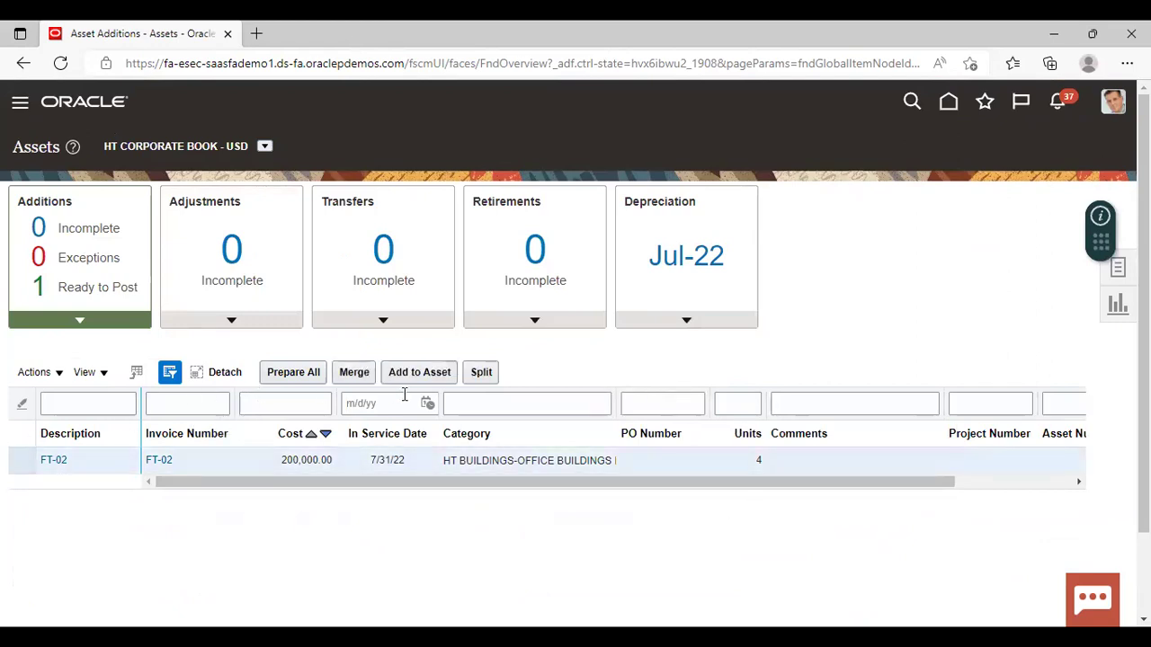
left_click(480, 374)
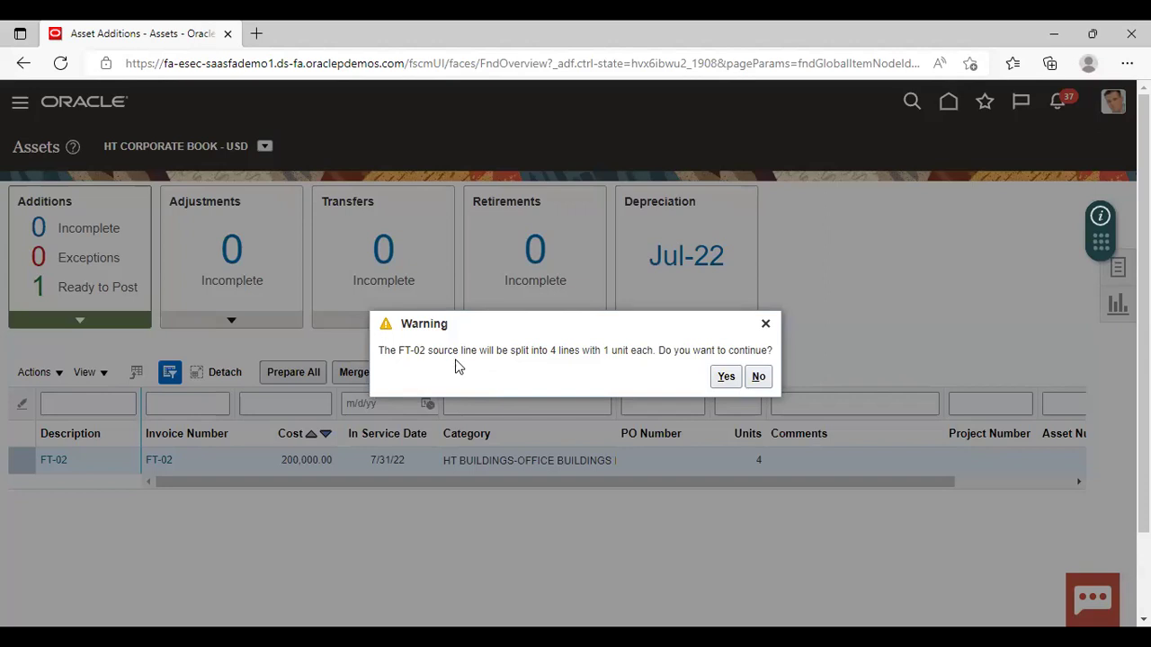
left_click(724, 378)
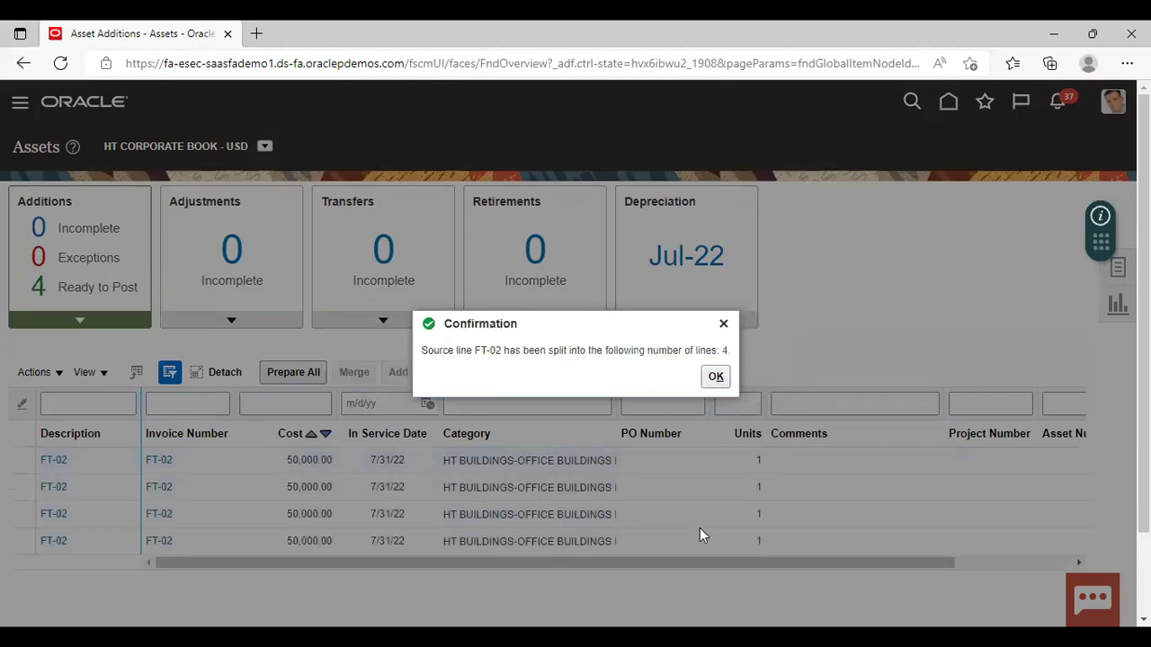
left_click(715, 377)
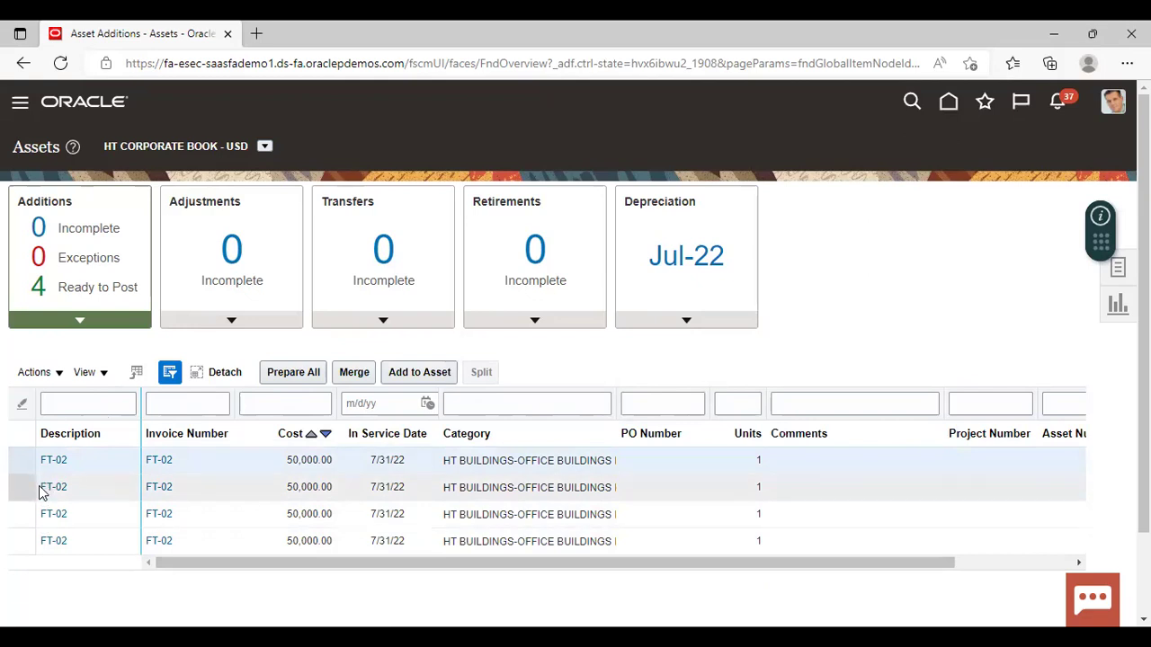
Step: Select the split FT-02 lines, filter the additions to Ready to Post, post them all, and dismiss the confirmation
left_click_drag(9, 486, 11, 535)
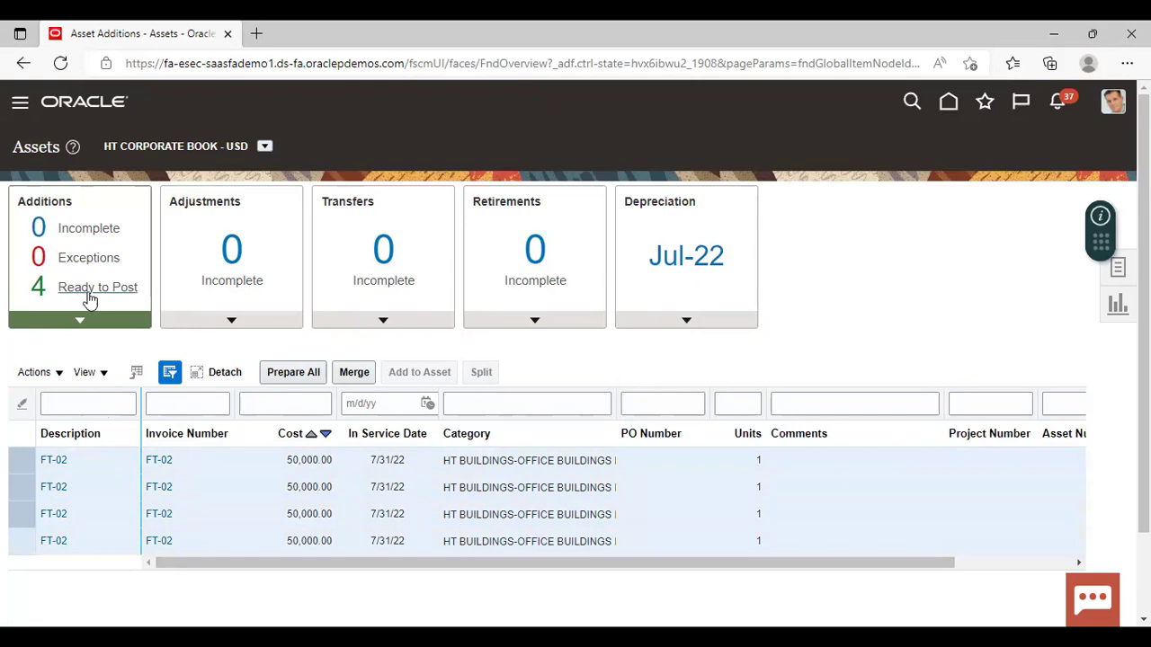
left_click(87, 290)
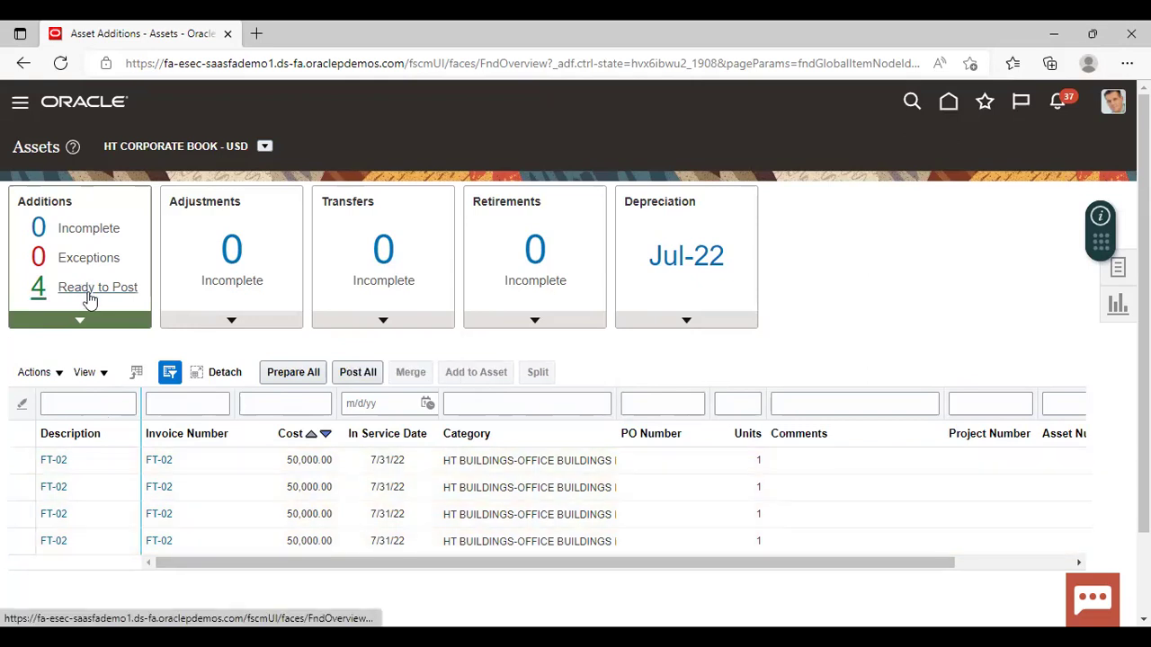
left_click(358, 372)
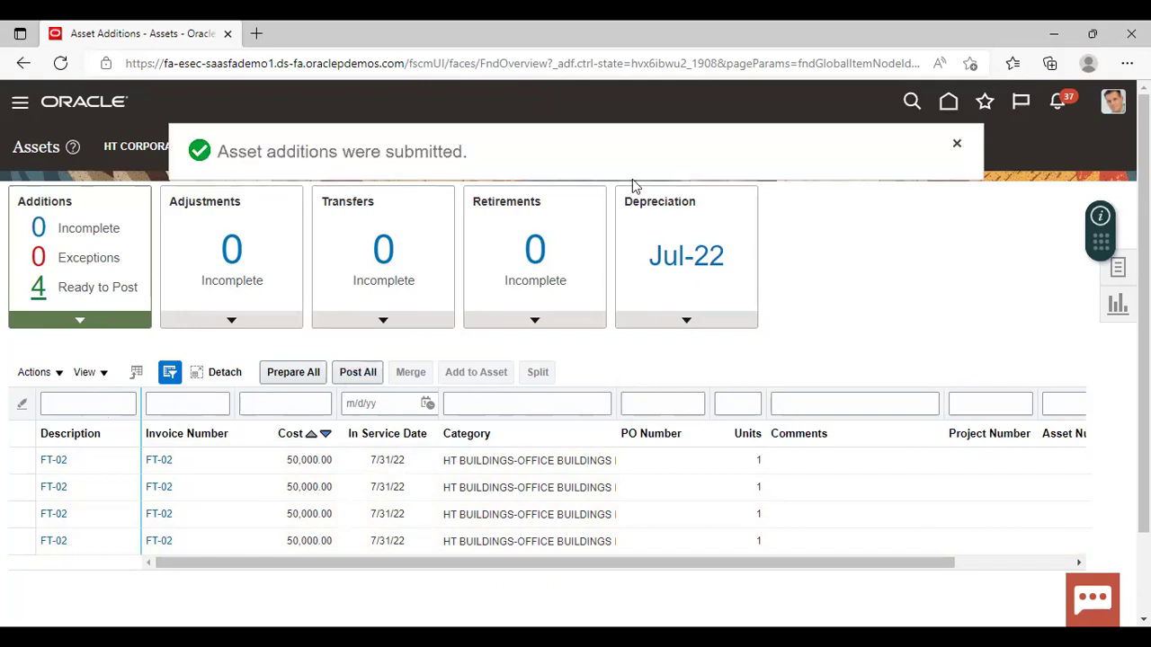
left_click(957, 146)
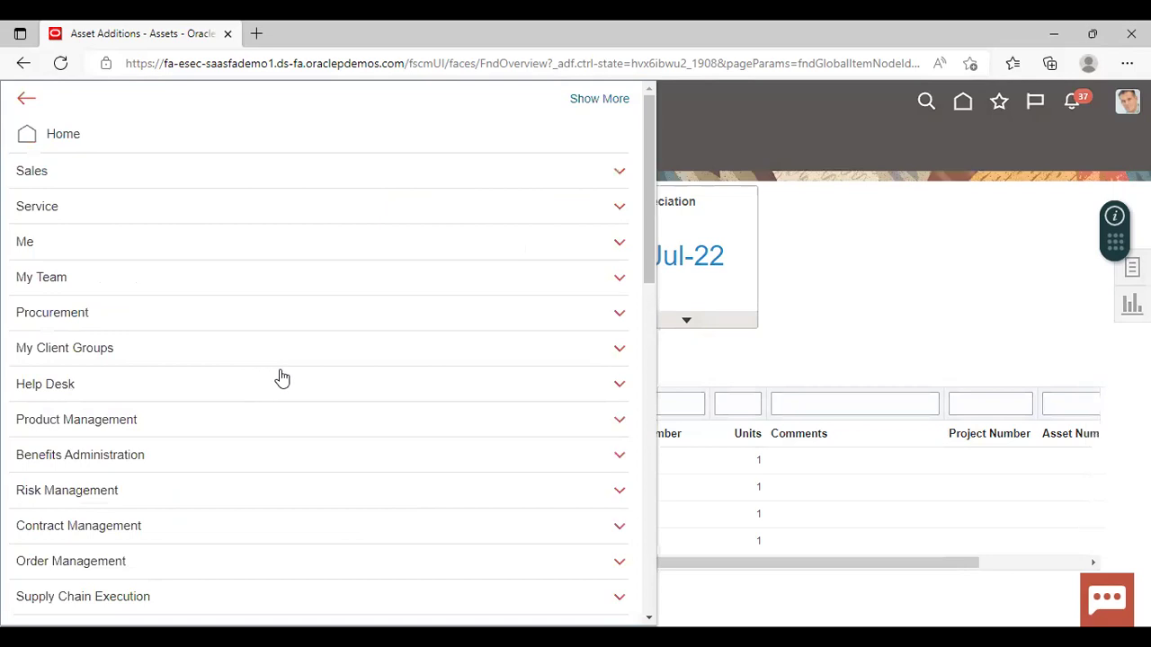
Step: Go to Asset Inquiry to review the recent additions in HT CORPORATE BOOK for Jul-22
scroll(282, 378, "down", 10)
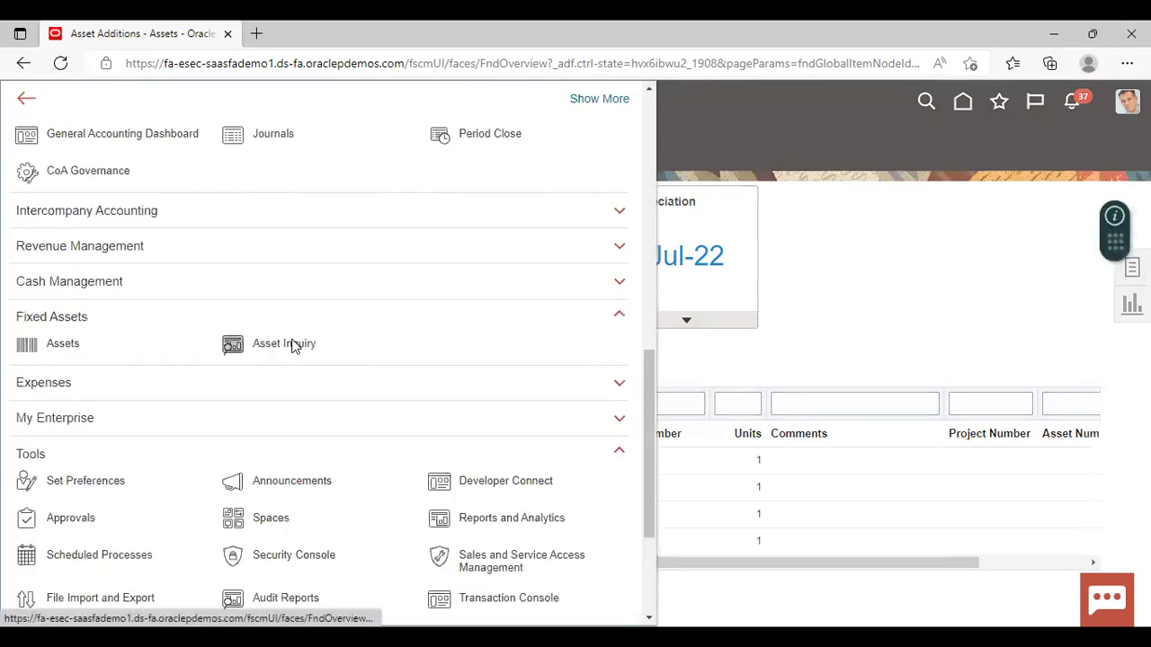
left_click(284, 345)
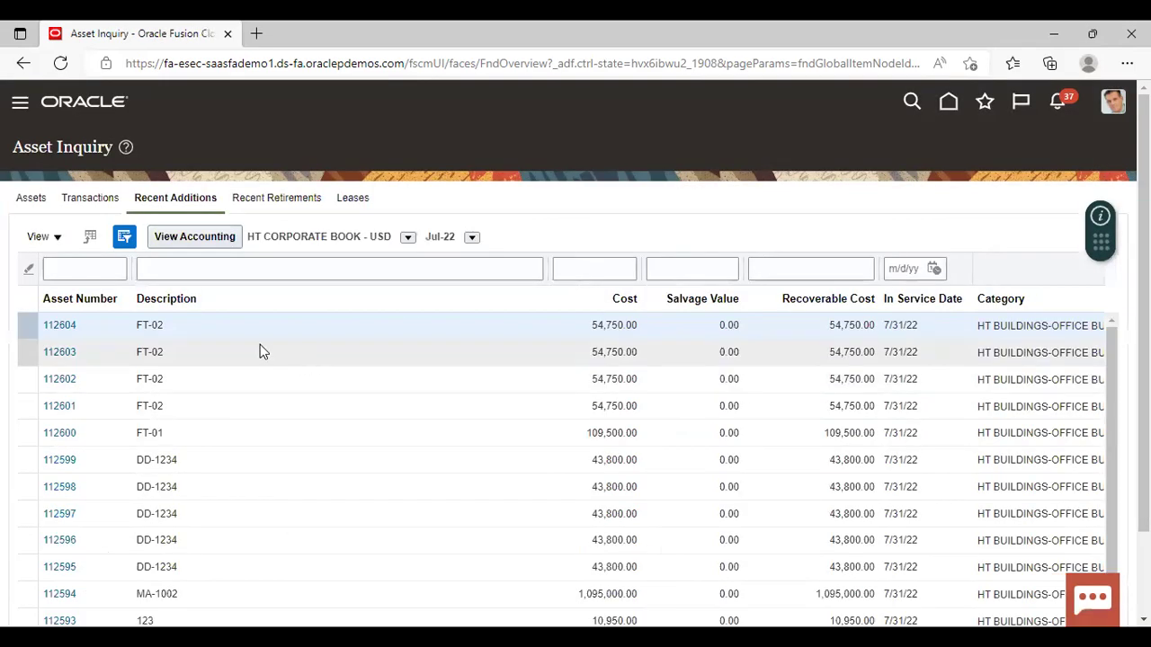